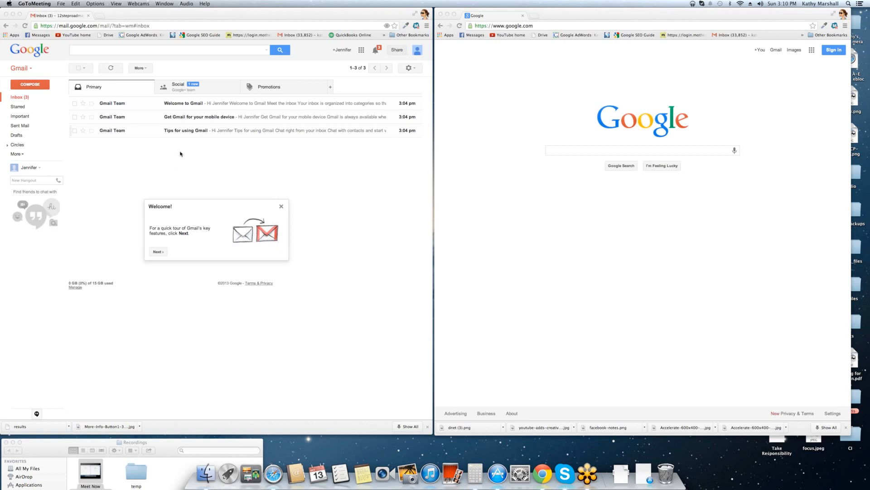
Open the Google apps list in Gmail and load google.com in the other window.
{"action": "left_click", "coordinate": [361, 51]}
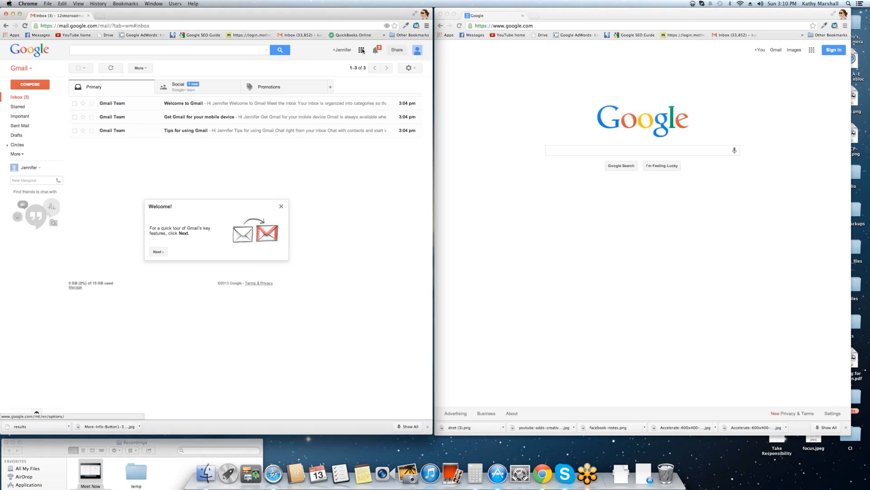
{"action": "left_click", "coordinate": [361, 50]}
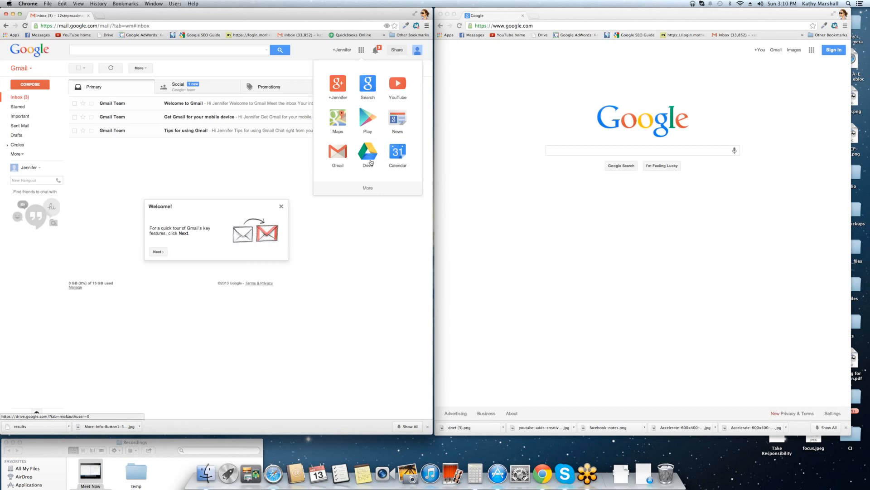
{"action": "left_click", "coordinate": [519, 24]}
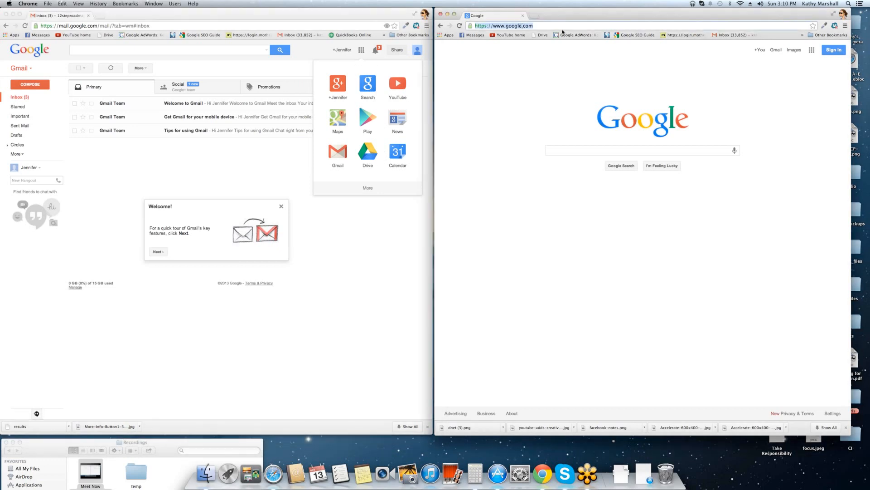
{"action": "type", "text": "google.com/"}
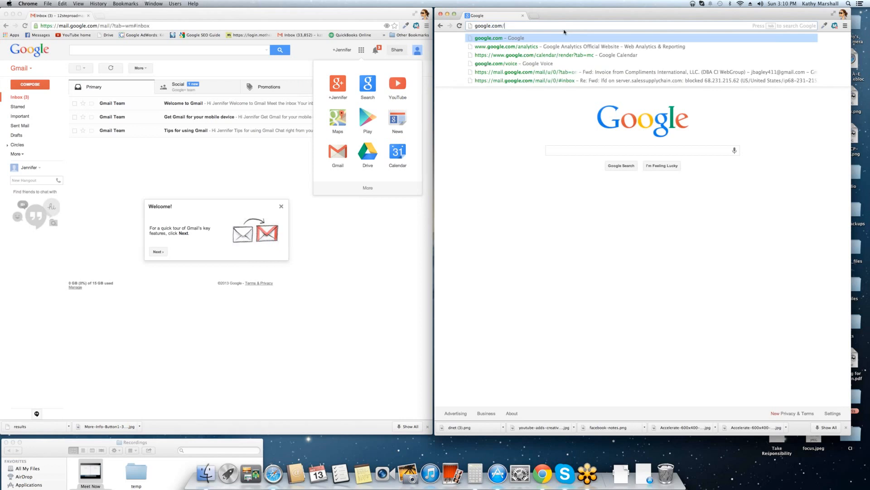
{"action": "key", "text": "Return"}
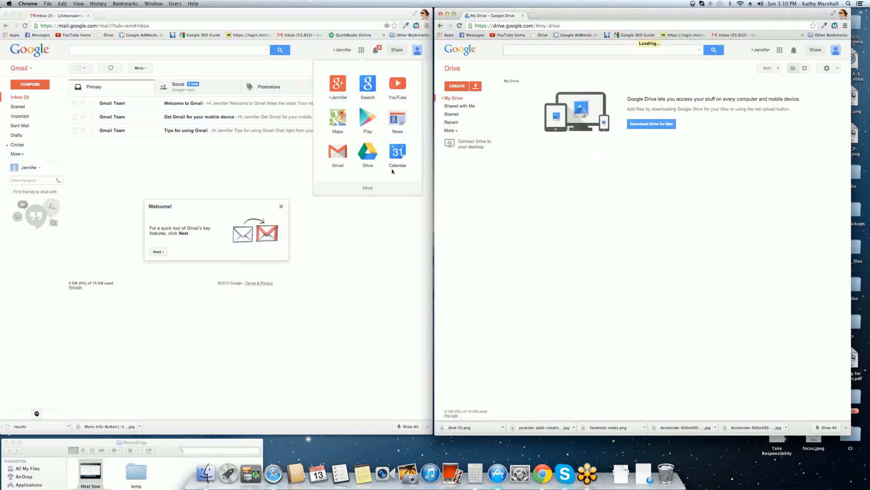
Open Google Drive in a new tab beside the Gmail inbox tab.
{"action": "left_click", "coordinate": [367, 154]}
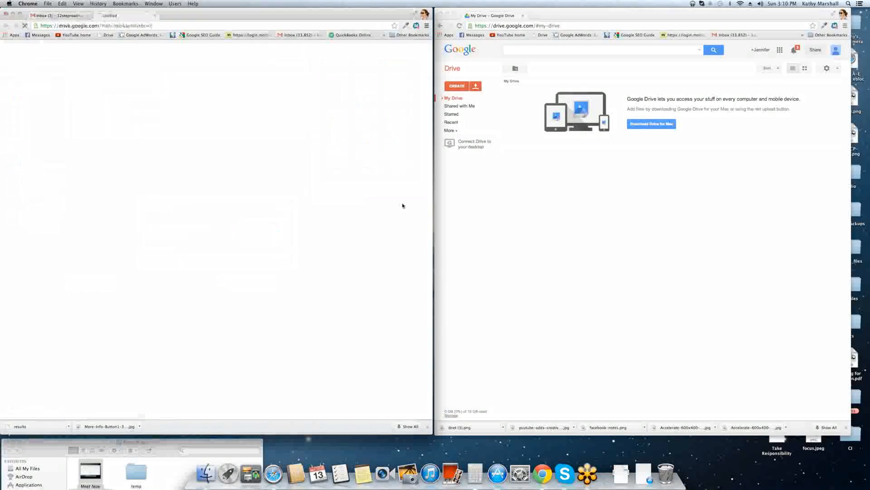
{"action": "left_click", "coordinate": [50, 16]}
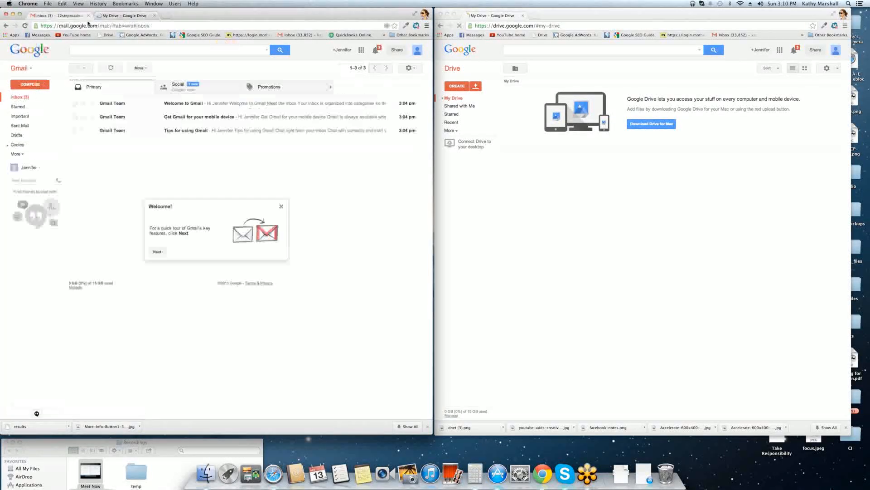
{"action": "left_click", "coordinate": [117, 15]}
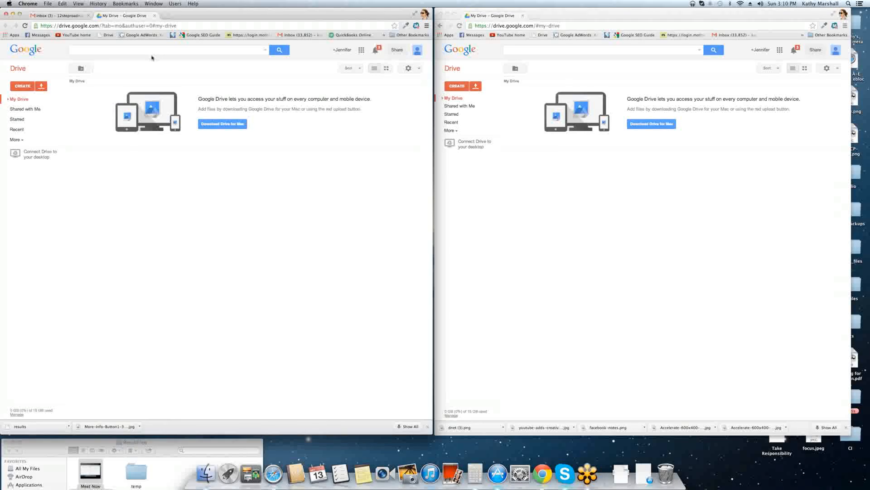
Download Drive for Mac, reveal the extra sidebar sections, and show the CREATE choices.
{"action": "left_click", "coordinate": [219, 126]}
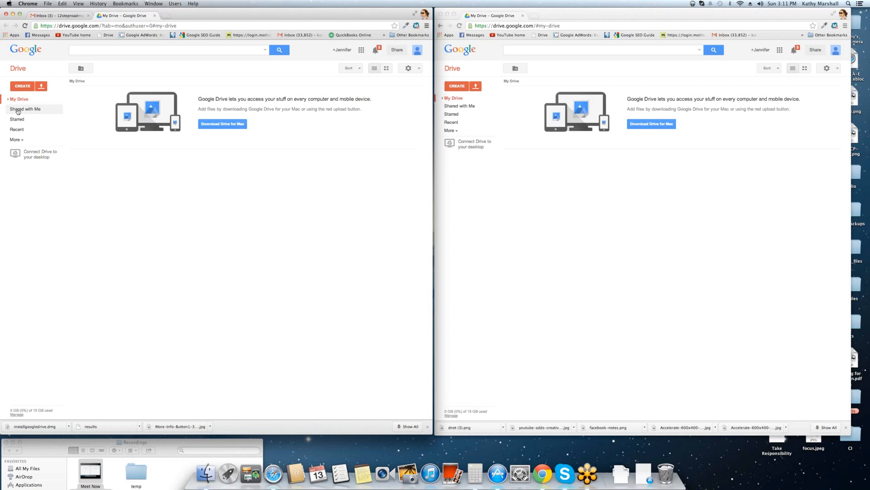
{"action": "left_click", "coordinate": [24, 144]}
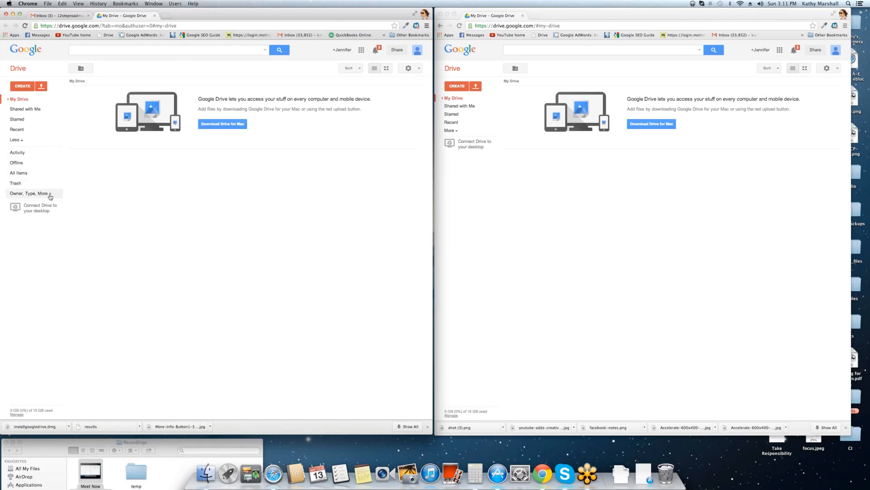
{"action": "left_click", "coordinate": [26, 87]}
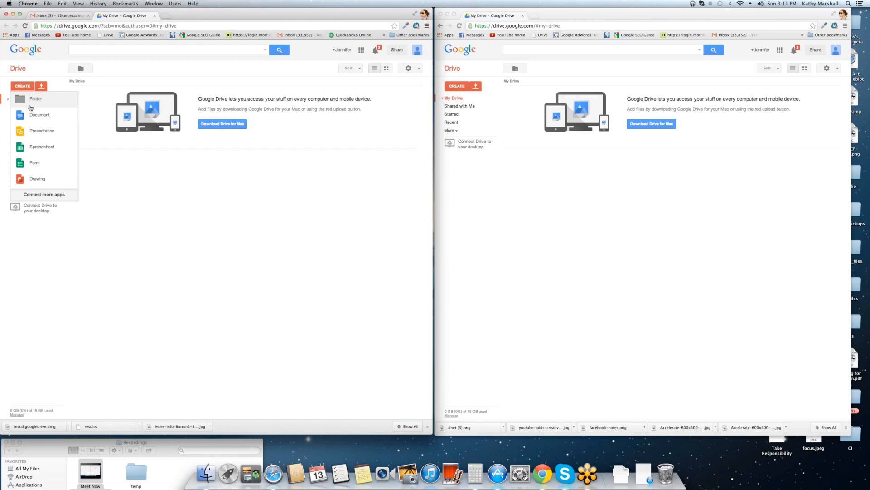
Create a '12 Step Roadmap' folder in My Drive, then start a new blank document.
{"action": "left_click", "coordinate": [30, 108]}
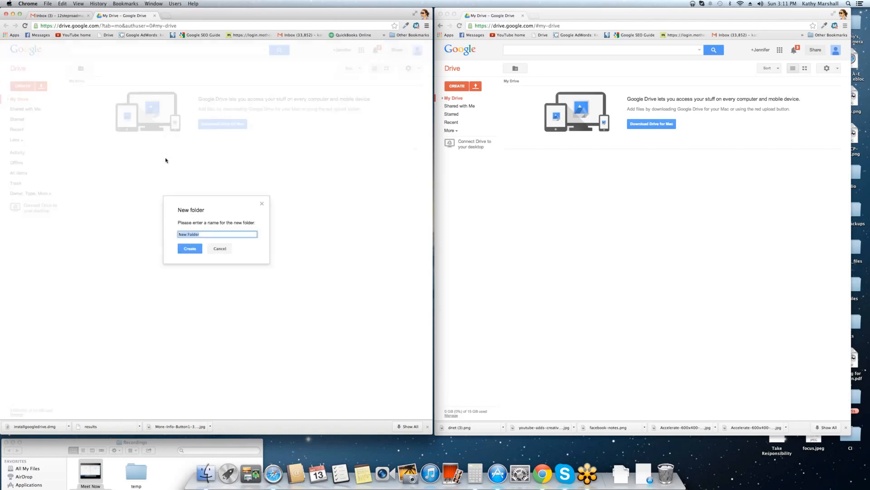
{"action": "type", "text": "12 Step Roadmap"}
{"action": "left_click", "coordinate": [190, 248]}
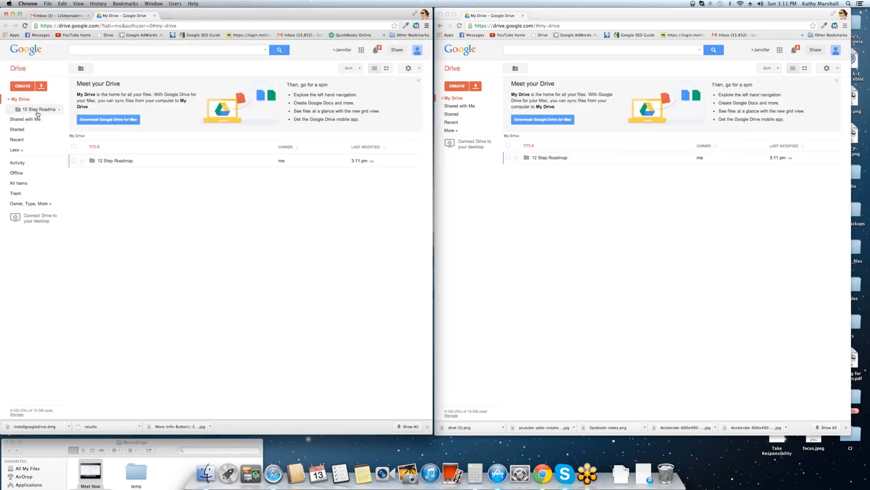
{"action": "left_click", "coordinate": [27, 87]}
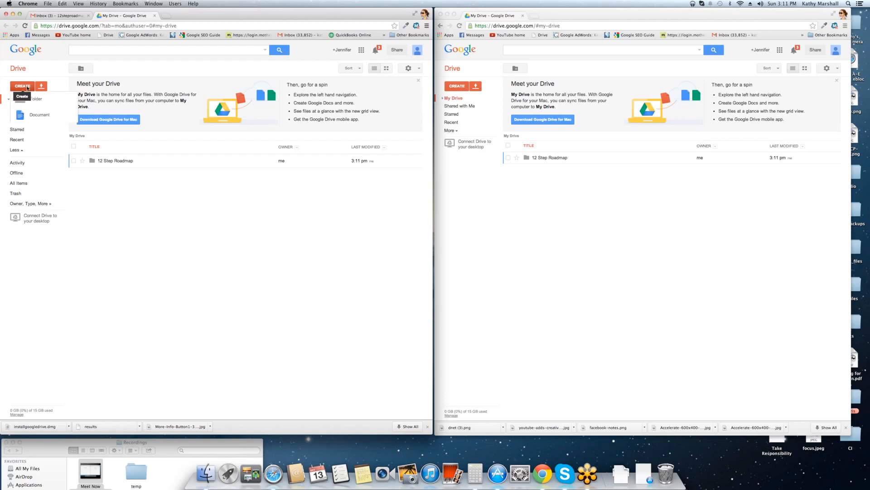
{"action": "left_click", "coordinate": [46, 117]}
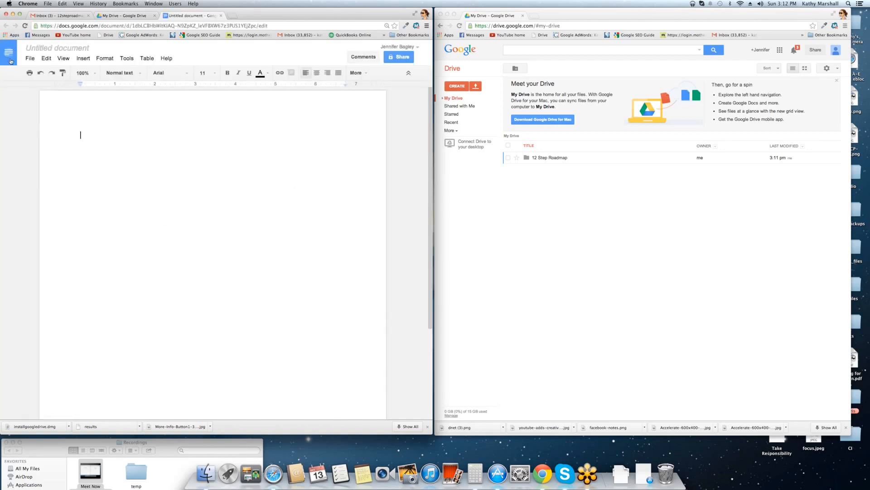
Rename the untitled document to '12 Step Roadmap: Google Apps Training'.
{"action": "left_click", "coordinate": [49, 49]}
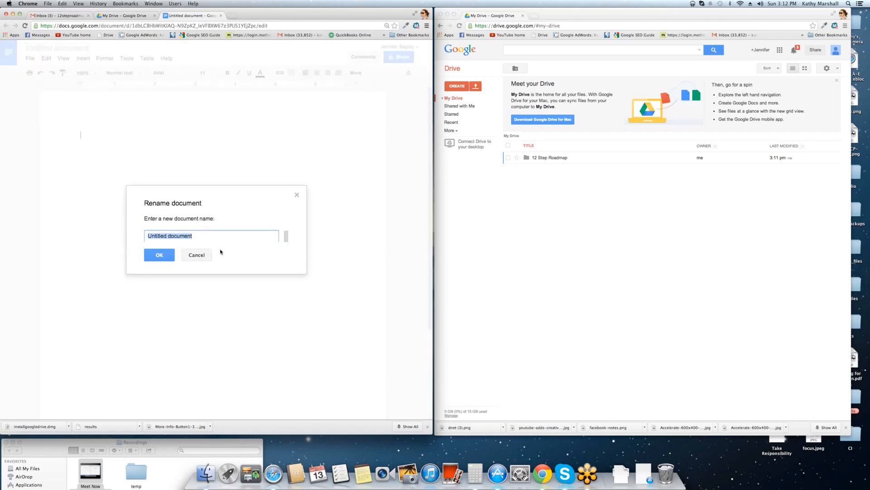
{"action": "type", "text": "12 Step Ra"}
{"action": "type", "text": "od"}
{"action": "key", "text": "BackSpace"}
{"action": "key", "text": "BackSpace"}
{"action": "key", "text": "BackSpace"}
{"action": "type", "text": "oadmap: Google Apps Training"}
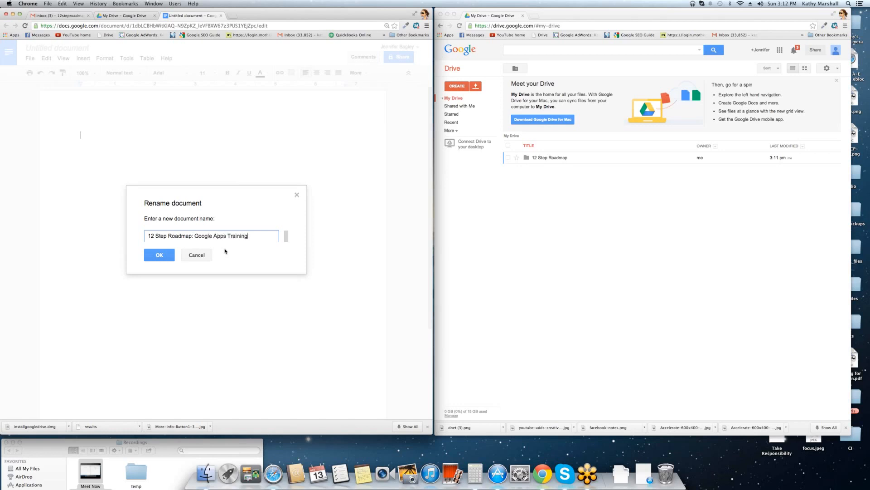
{"action": "key", "text": "Return"}
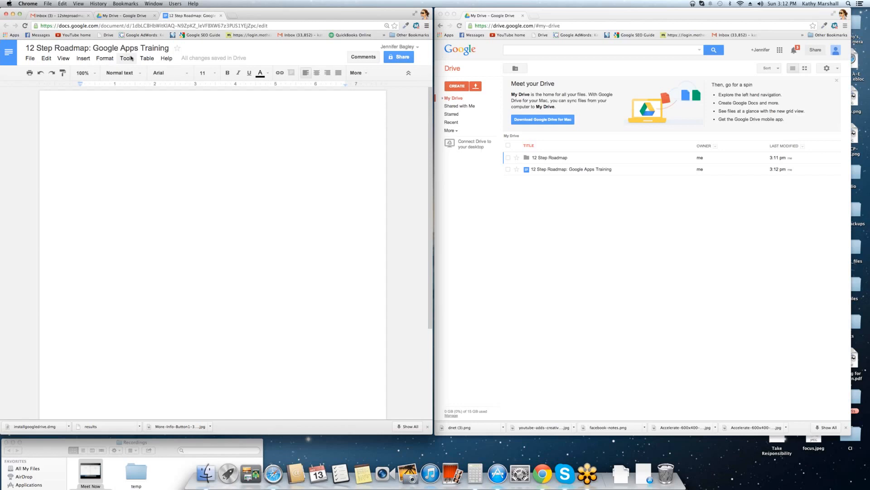
Star the document and add the heading '12 Step Roadmap: Google Apps Training' in Title style.
{"action": "left_click", "coordinate": [177, 49]}
{"action": "type", "text": "12 Ste"}
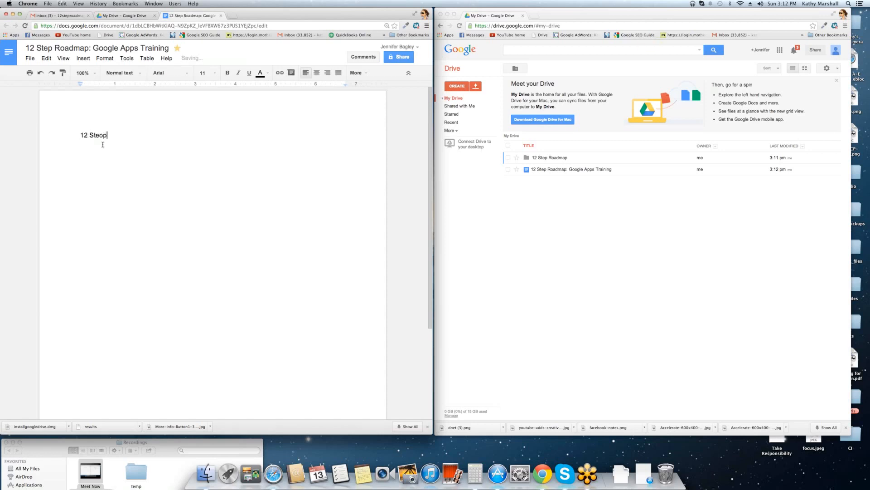
{"action": "type", "text": "p Roadmap: Google Apps Training"}
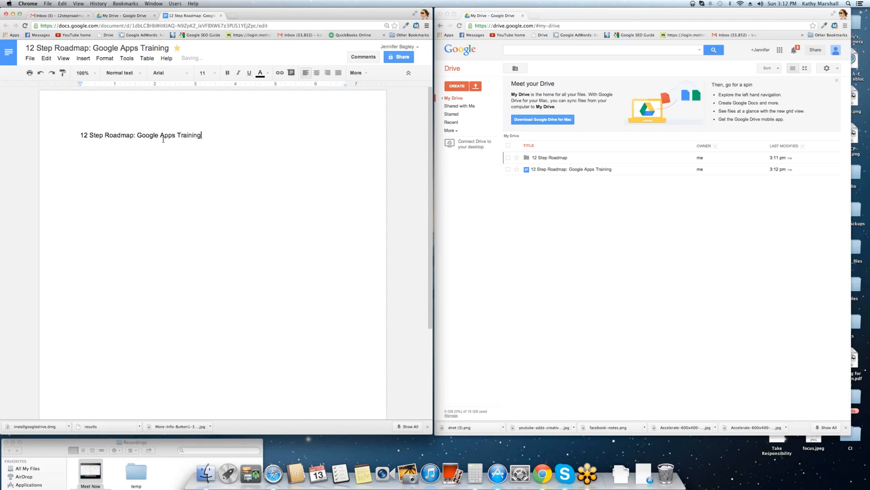
{"action": "left_click_drag", "start_coordinate": [204, 134], "coordinate": [14, 139]}
{"action": "left_click", "coordinate": [112, 75]}
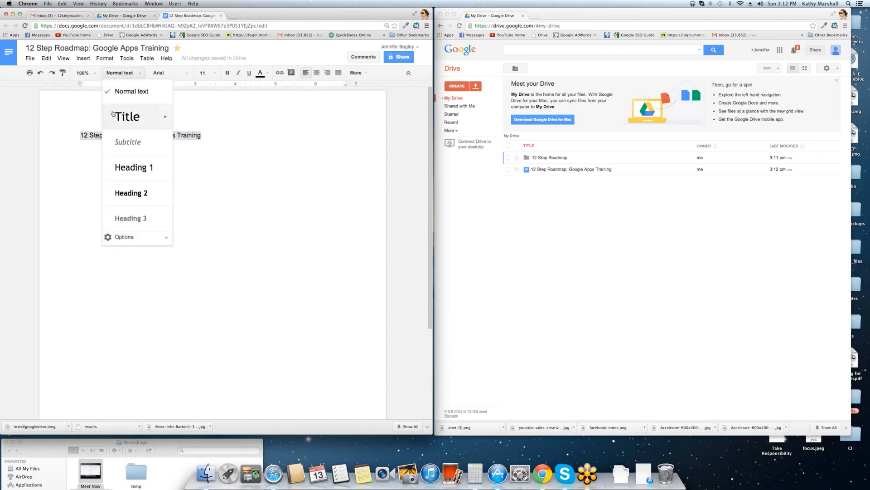
{"action": "left_click", "coordinate": [125, 116]}
{"action": "left_click", "coordinate": [303, 141]}
{"action": "key", "text": "Return"}
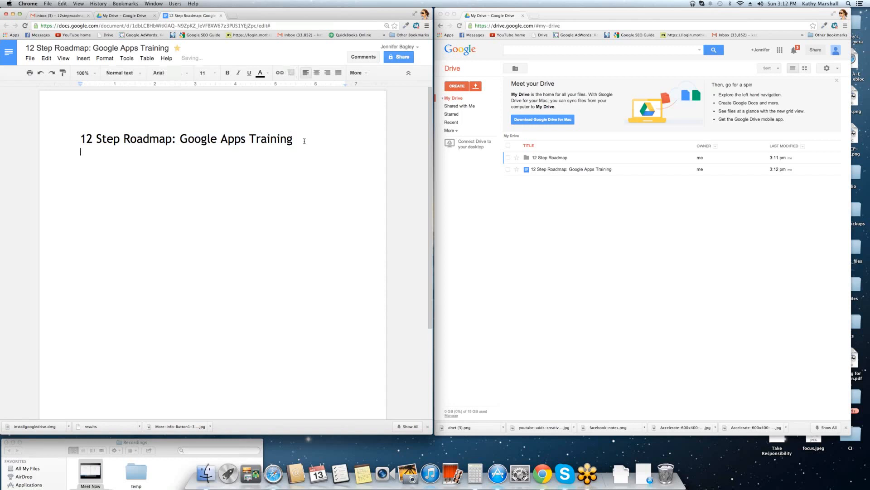
Add a bulleted list: Gmail, Google Drive / Docs, and sub-bullet Word Doc.
{"action": "left_click", "coordinate": [358, 73]}
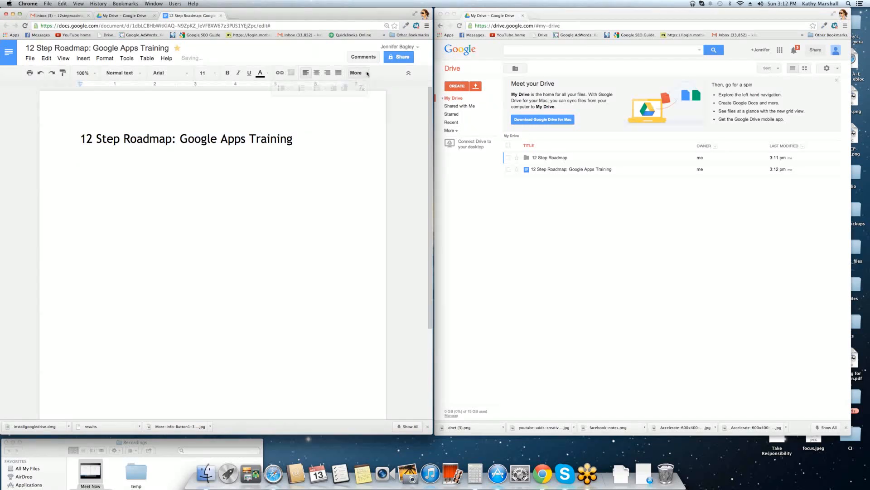
{"action": "left_click", "coordinate": [316, 88]}
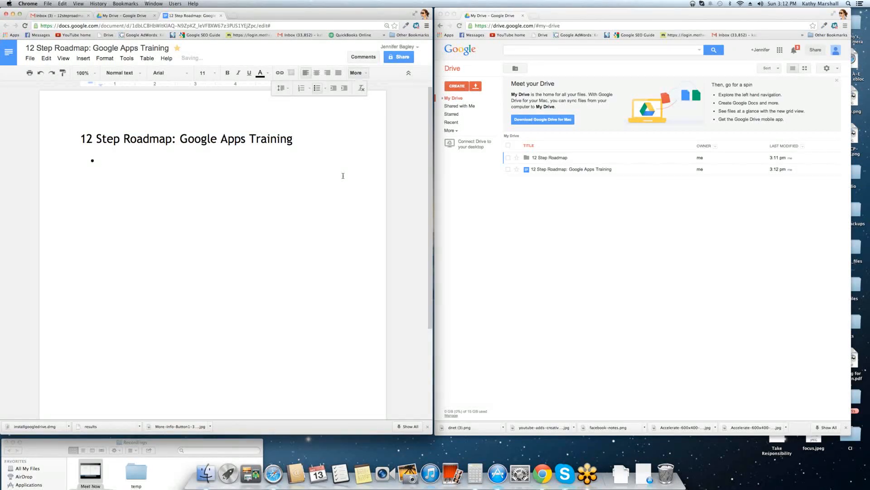
{"action": "type", "text": "Gmail"}
{"action": "key", "text": "Return"}
{"action": "type", "text": "Google Drive / Docs"}
{"action": "key", "text": "Return"}
{"action": "type", "text": "Word Doc"}
{"action": "key", "text": "Return"}
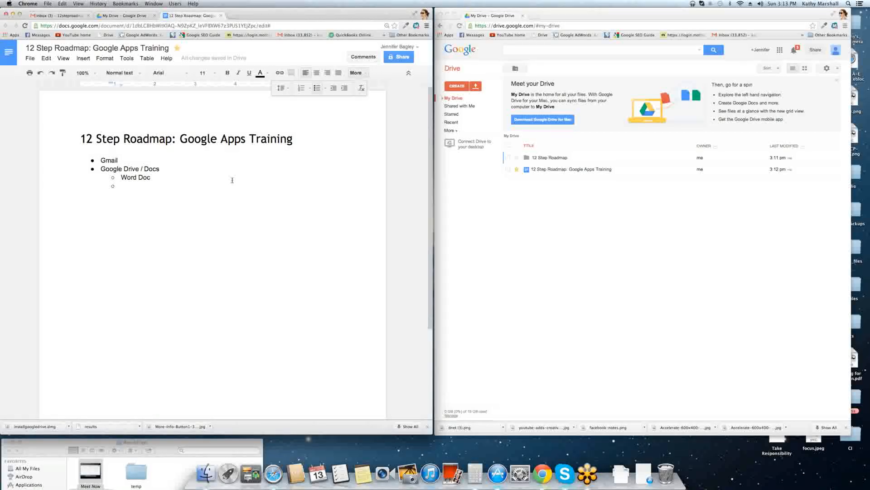
Go back to the My Drive file list and show the CREATE new-item choices.
{"action": "left_click", "coordinate": [123, 15]}
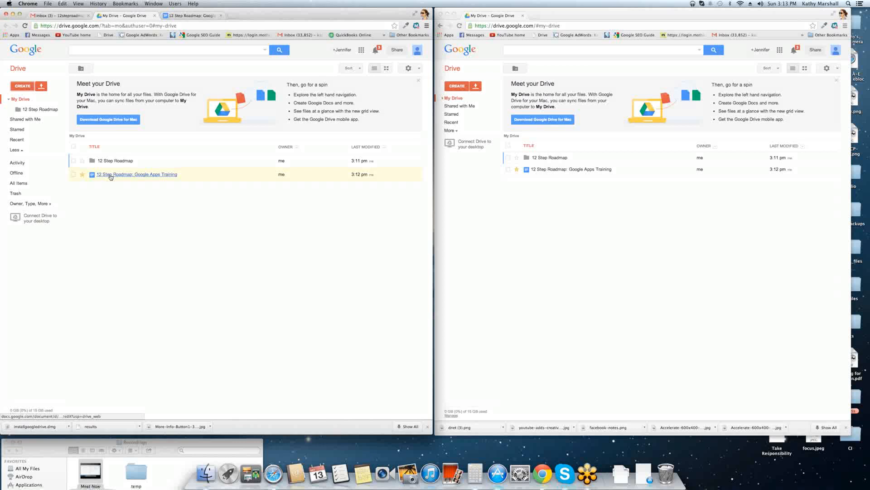
{"action": "left_click", "coordinate": [193, 17]}
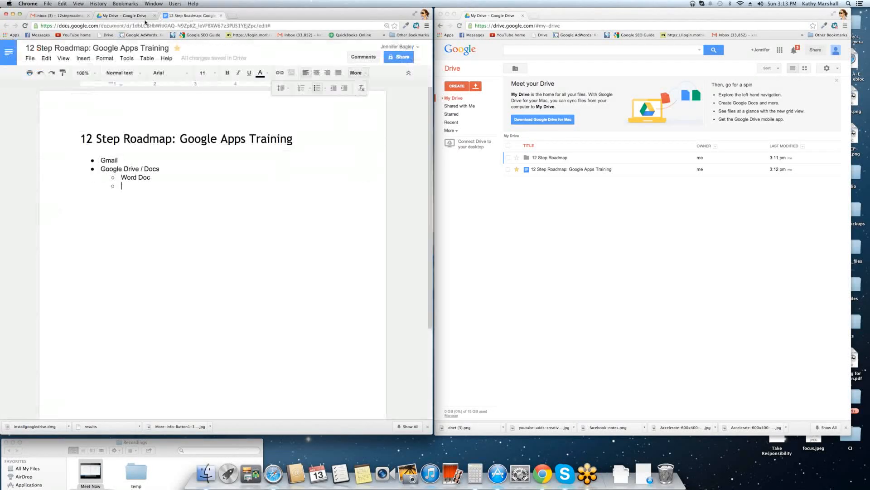
{"action": "left_click", "coordinate": [145, 17]}
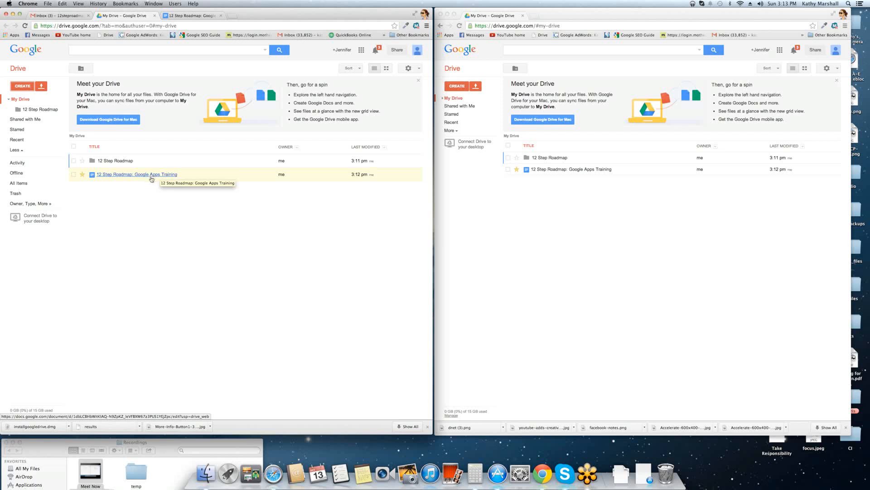
{"action": "left_click", "coordinate": [25, 86]}
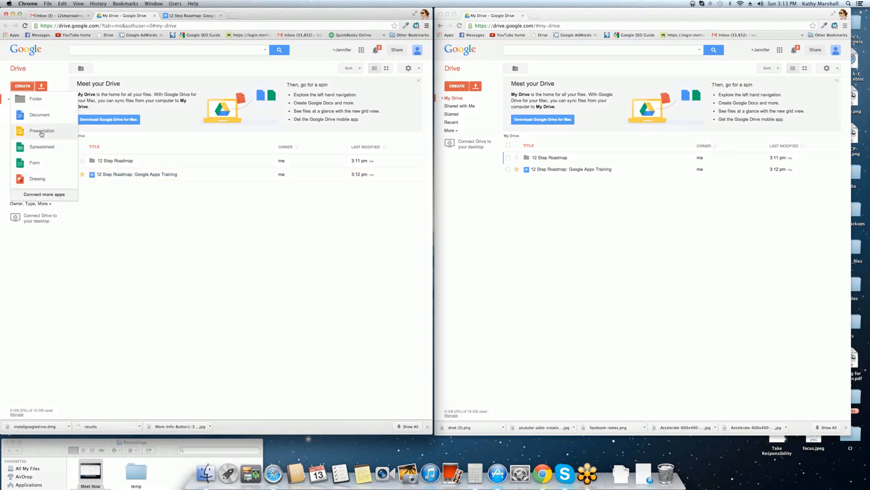
Create a new presentation and accept the Modern theme.
{"action": "left_click", "coordinate": [36, 132]}
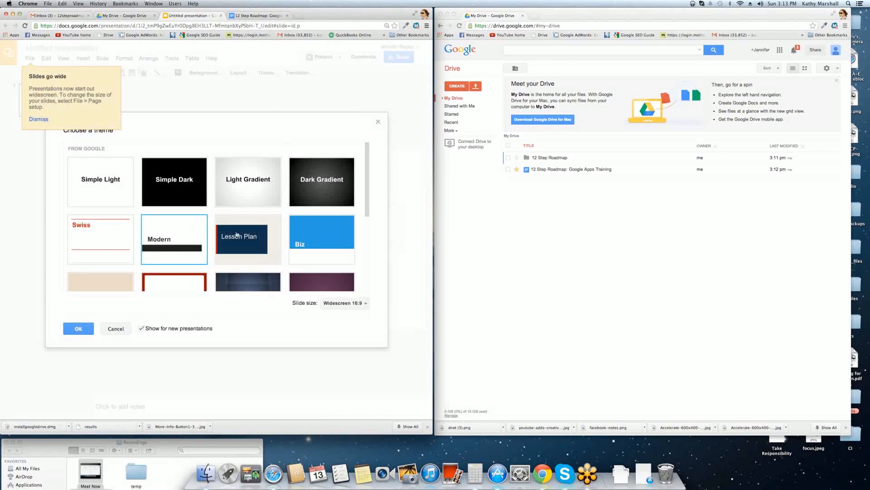
{"action": "left_click", "coordinate": [70, 333]}
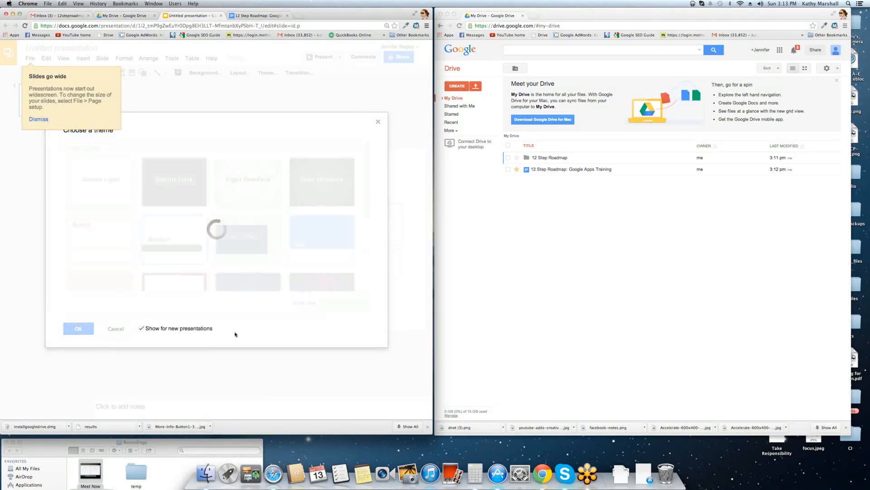
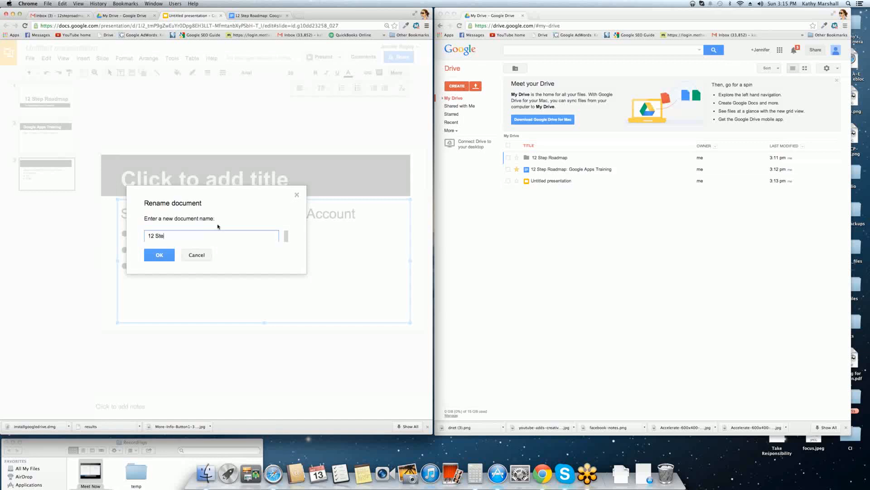
Name the presentation '12 Step Roadmap: Google Apps Training', star it, and go back to My Drive.
{"action": "type", "text": "p Roadmap: Google Apps Training"}
{"action": "key", "text": "Return"}
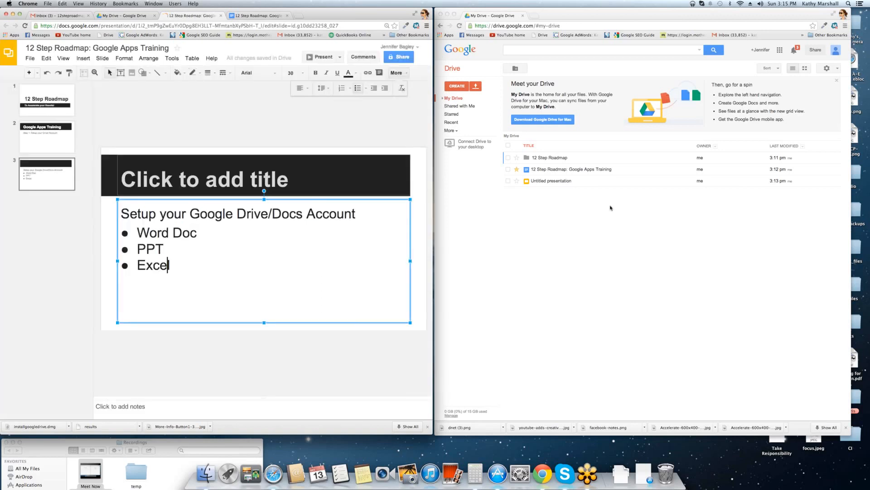
{"action": "left_click", "coordinate": [177, 47]}
{"action": "left_click", "coordinate": [126, 15]}
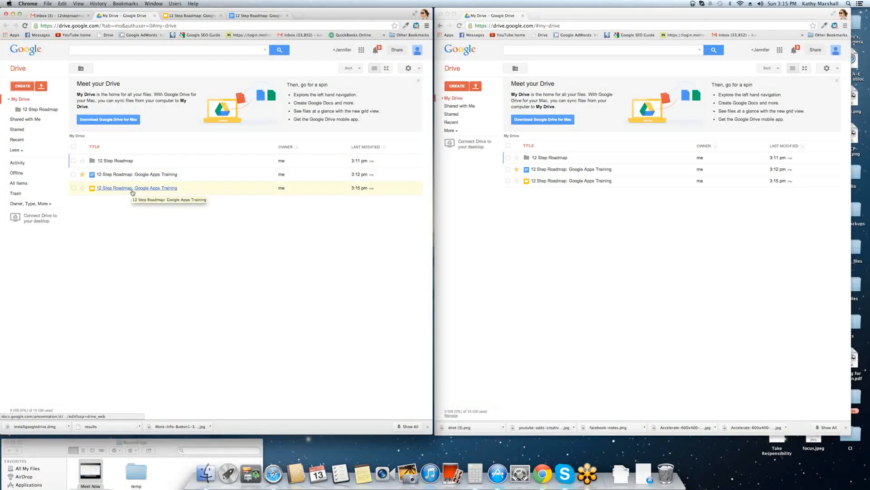
Create a new spreadsheet named '12 Step Roadmap: Google Apps Training', using the presentation's title.
{"action": "left_click", "coordinate": [24, 86]}
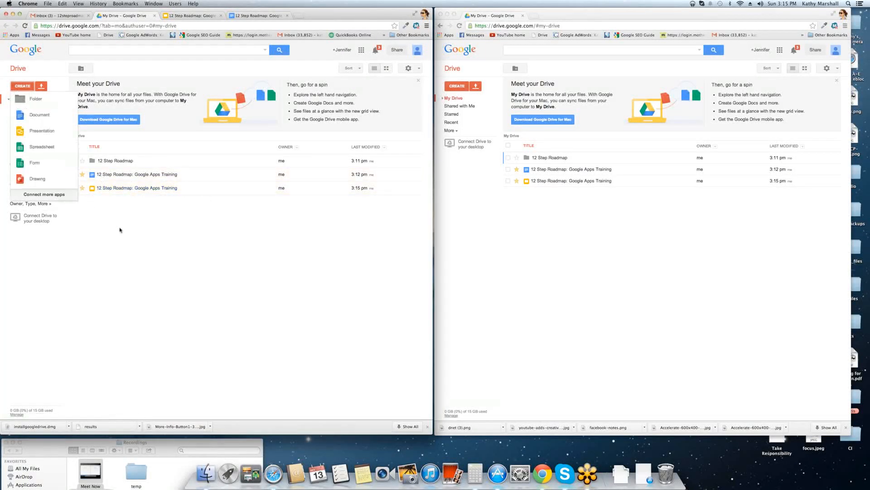
{"action": "left_click", "coordinate": [41, 149]}
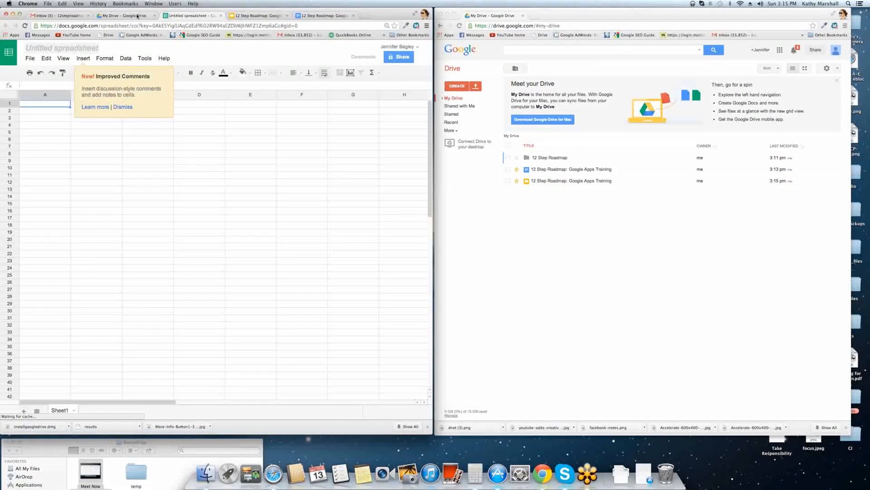
{"action": "left_click", "coordinate": [45, 48]}
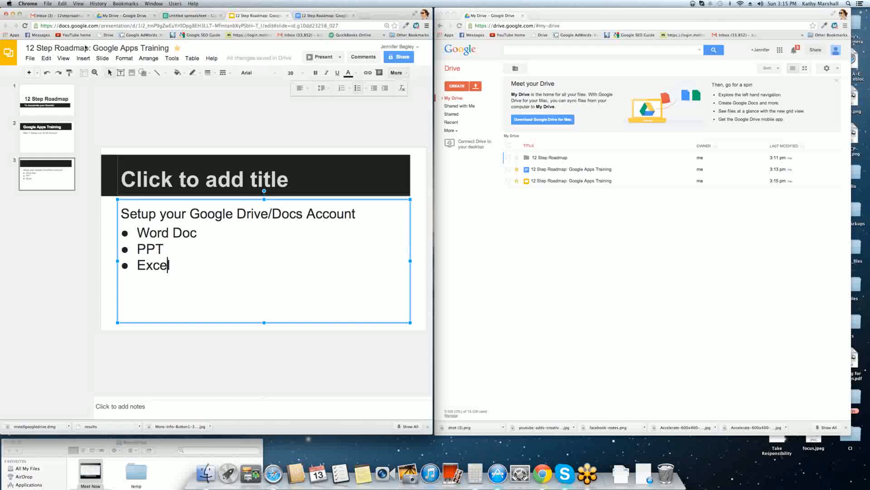
{"action": "left_click", "coordinate": [85, 48]}
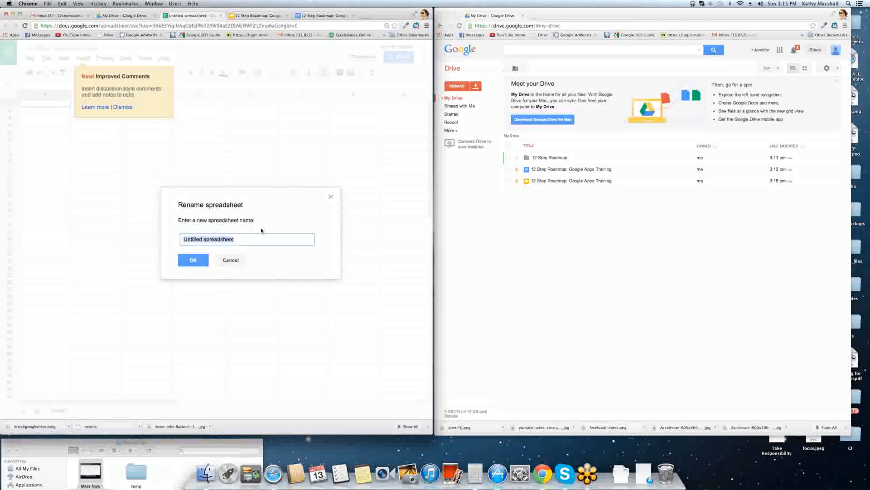
{"action": "type", "text": "12 Step Roadmap: Google Apps Training"}
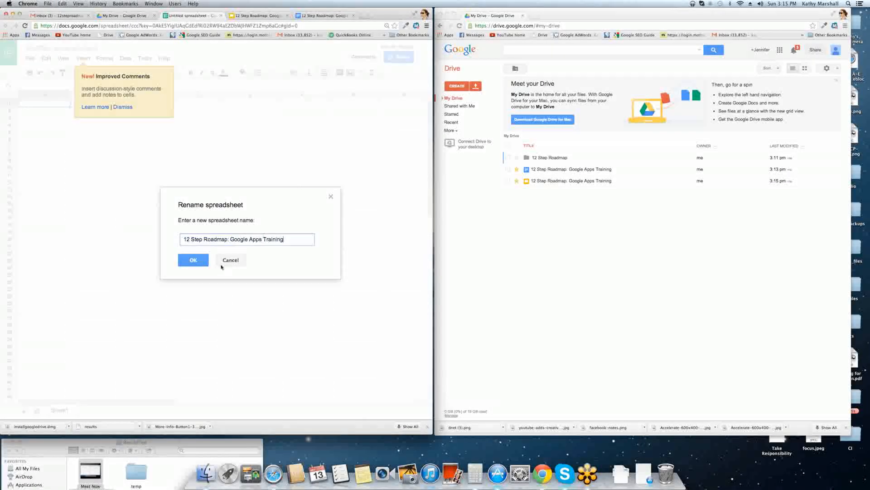
{"action": "left_click", "coordinate": [200, 260]}
{"action": "left_click", "coordinate": [147, 153]}
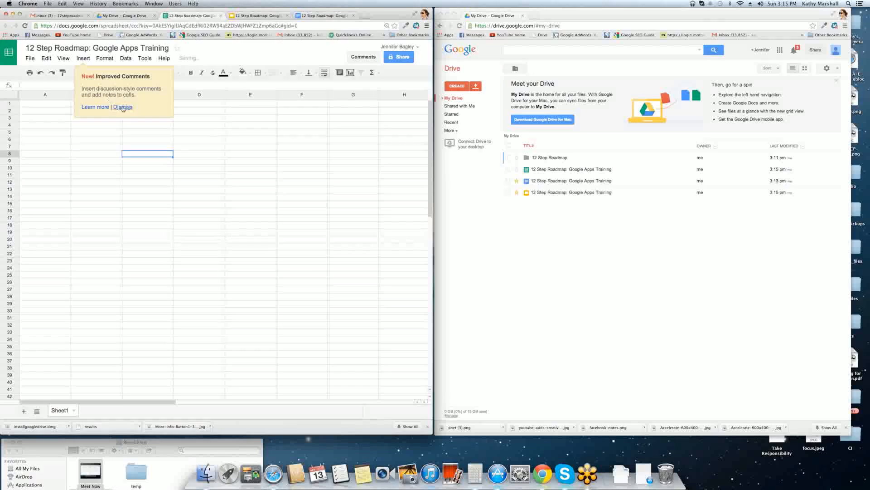
Dismiss the comments tip and freeze row 1 as a header row.
{"action": "left_click", "coordinate": [123, 107]}
{"action": "left_click", "coordinate": [38, 104]}
{"action": "left_click_drag", "start_coordinate": [12, 102], "coordinate": [35, 108]}
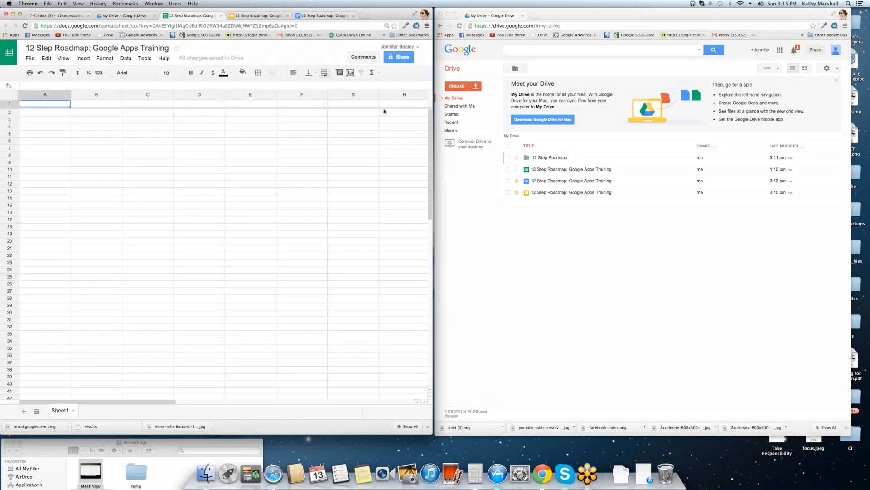
Enter the headers Google, Link and Action in cells A1, B1 and C1.
{"action": "type", "text": "Google"}
{"action": "key", "text": "Tab"}
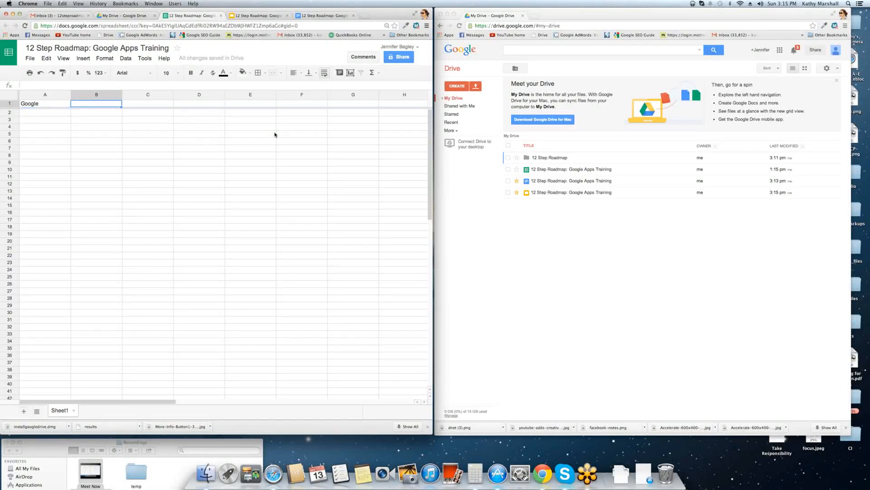
{"action": "type", "text": "Link"}
{"action": "key", "text": "Tab"}
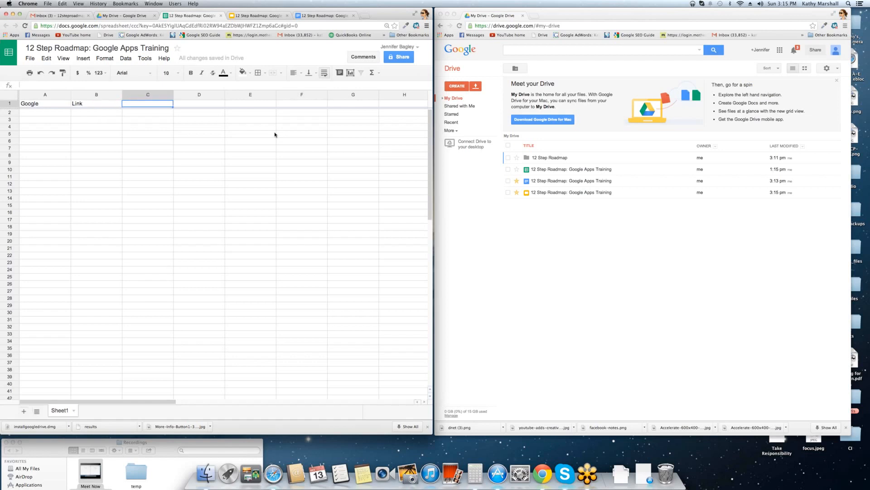
{"action": "type", "text": "Action"}
{"action": "key", "text": "Tab"}
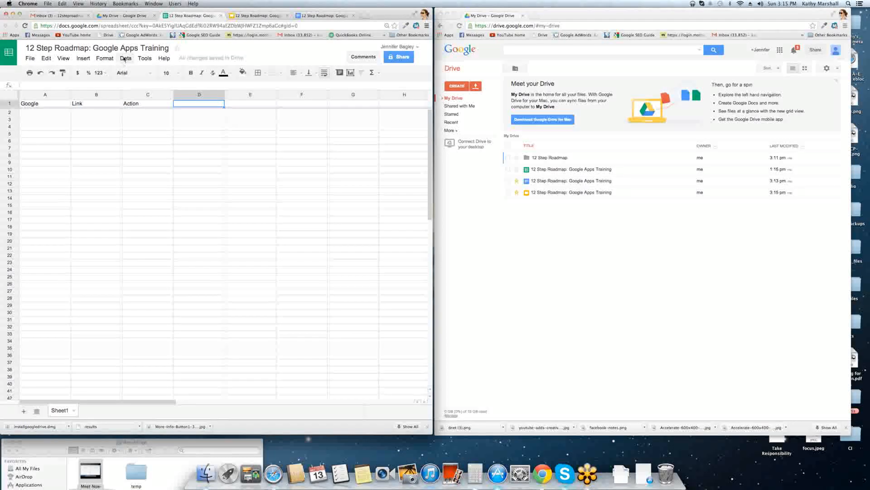
Create a form linked to the spreadsheet via Tools > Create a form and pass the welcome screen.
{"action": "left_click", "coordinate": [126, 58]}
{"action": "mouse_move", "coordinate": [144, 59]}
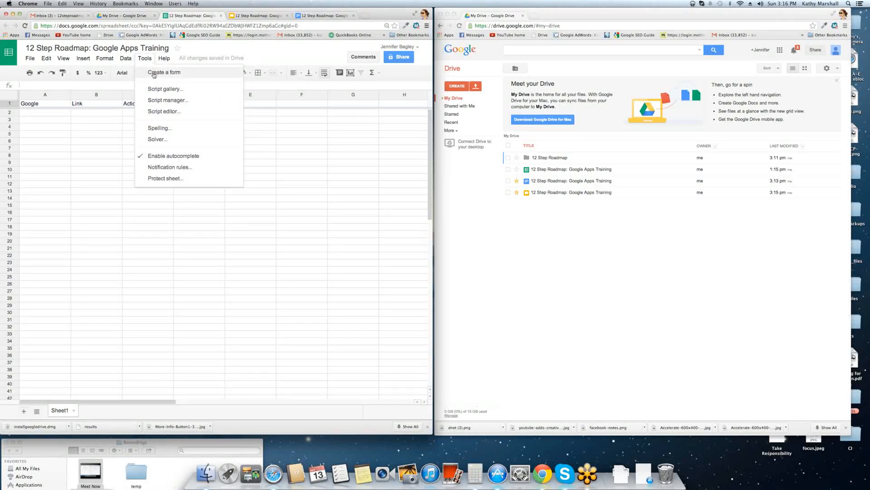
{"action": "left_click", "coordinate": [154, 74]}
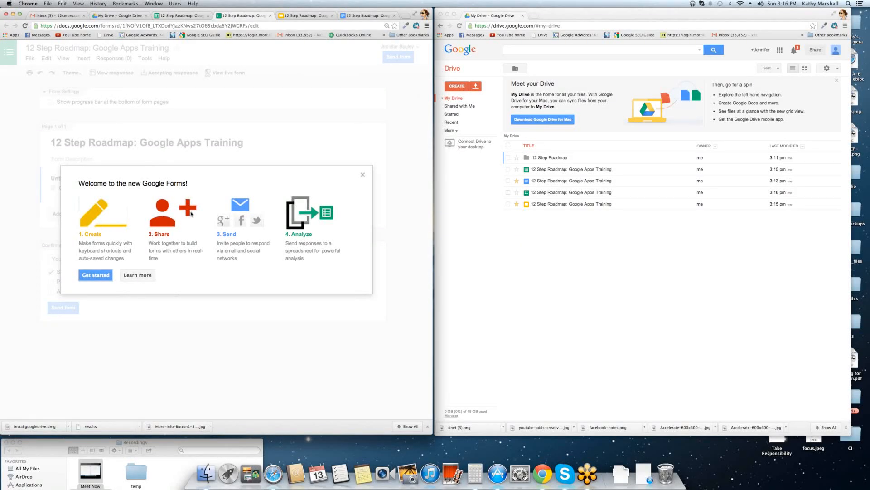
{"action": "left_click", "coordinate": [98, 275]}
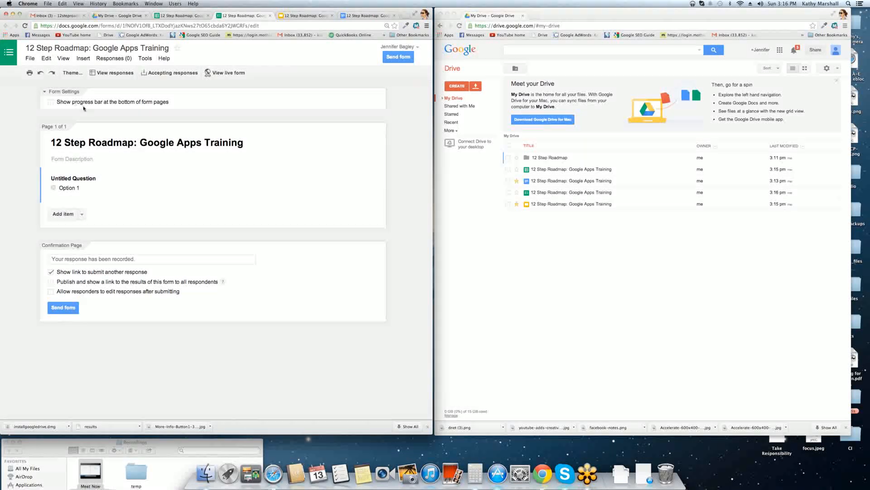
Turn on the form's progress bar and add two more question items.
{"action": "left_click", "coordinate": [51, 102]}
{"action": "left_click", "coordinate": [67, 216]}
{"action": "left_click", "coordinate": [68, 332]}
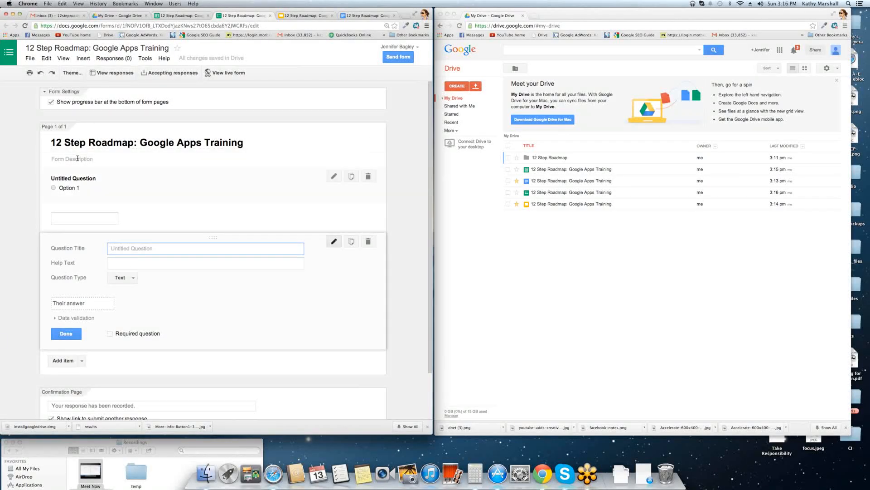
Give the form the description '12 Step Evaluation Survey'.
{"action": "left_click", "coordinate": [131, 143]}
{"action": "left_click", "coordinate": [79, 159]}
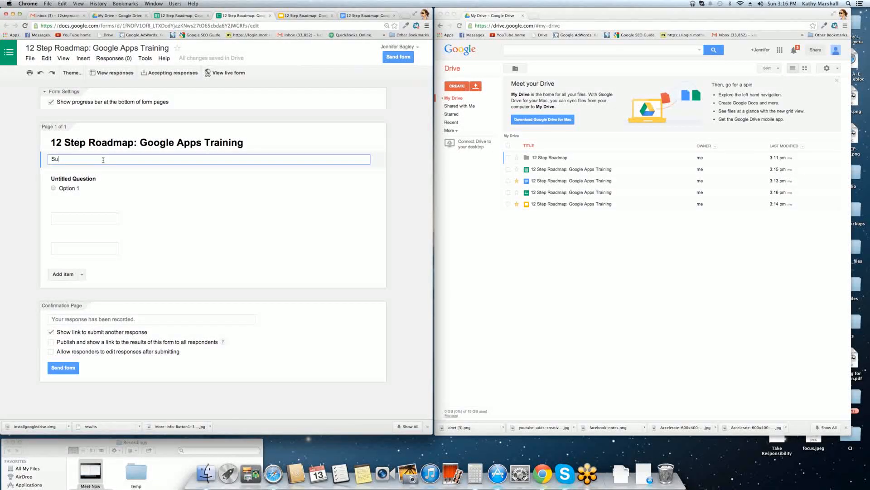
{"action": "type", "text": "12 Step Evaluation Sp"}
{"action": "type", "text": "rvey"}
{"action": "left_click", "coordinate": [152, 184]}
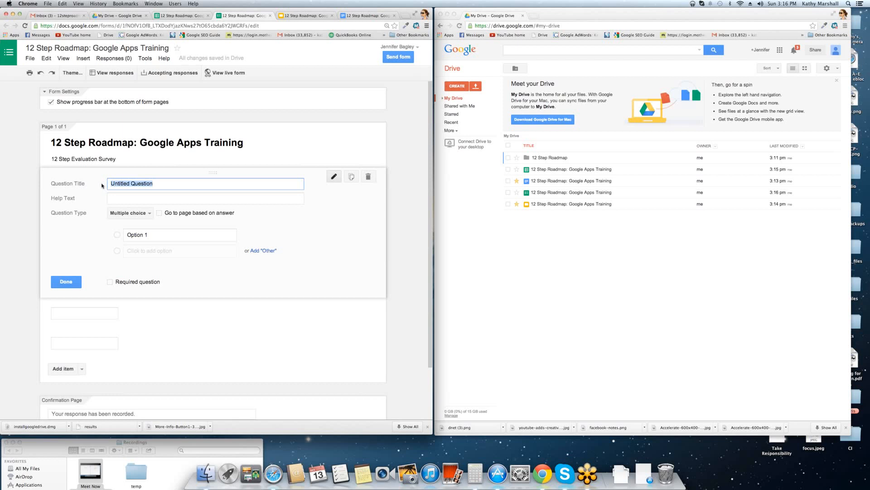
Title the first question 'Google Apps Proficiency : Gmail' and keep it multiple choice.
{"action": "type", "text": "Go"}
{"action": "type", "text": "ogle Appp"}
{"action": "type", "text": " Prop"}
{"action": "type", "text": "iciency"}
{"action": "left_click", "coordinate": [155, 232]}
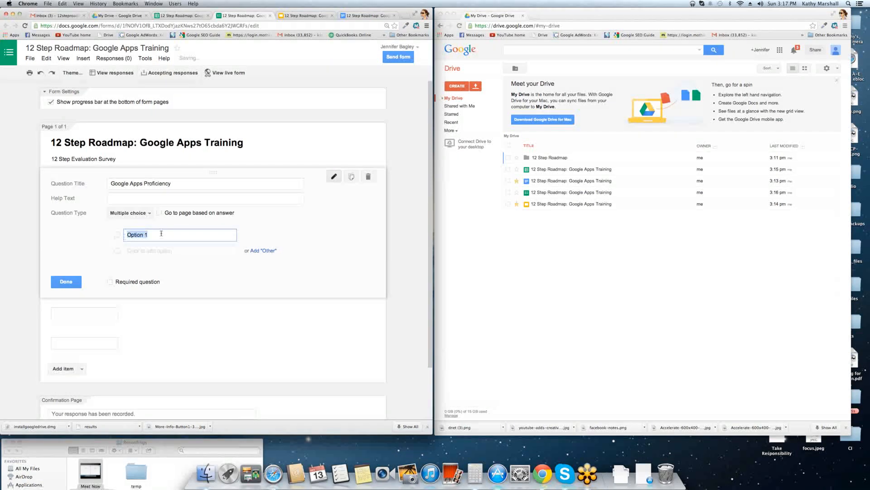
{"action": "left_click", "coordinate": [150, 215]}
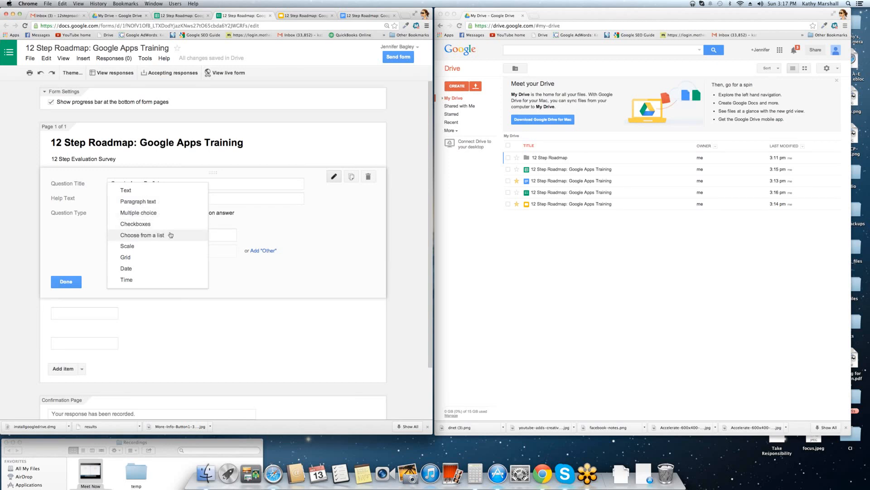
{"action": "left_click", "coordinate": [155, 213]}
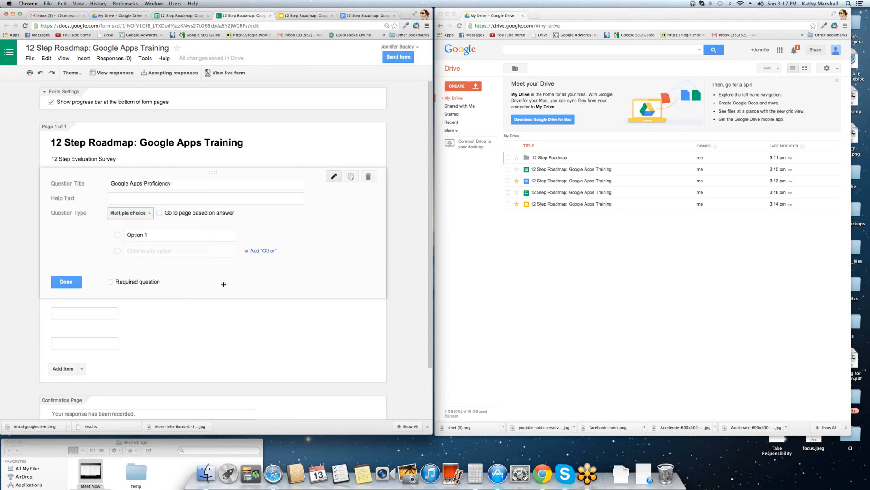
{"action": "left_click", "coordinate": [176, 183]}
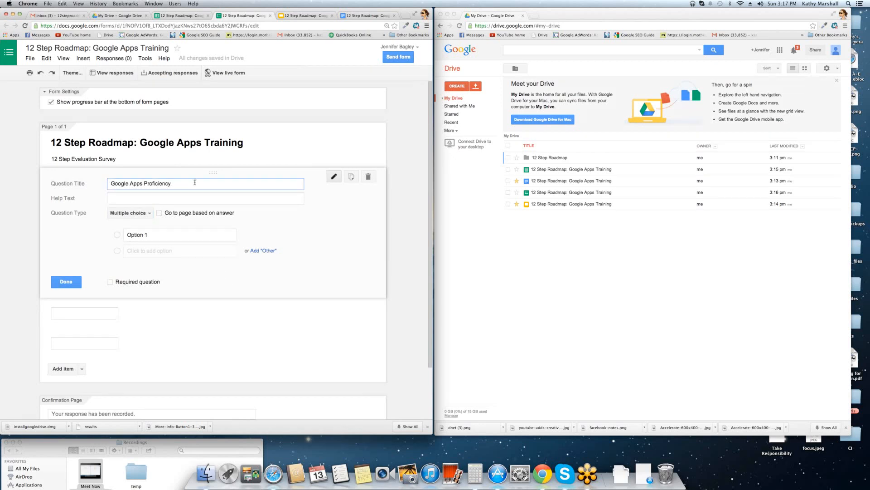
{"action": "type", "text": "Gmail"}
{"action": "key", "text": "BackSpace"}
{"action": "key", "text": "BackSpace"}
{"action": "type", "text": "ail"}
Give the Gmail question options Highly Proficient, Medium and Low, and make it required.
{"action": "left_click", "coordinate": [160, 237]}
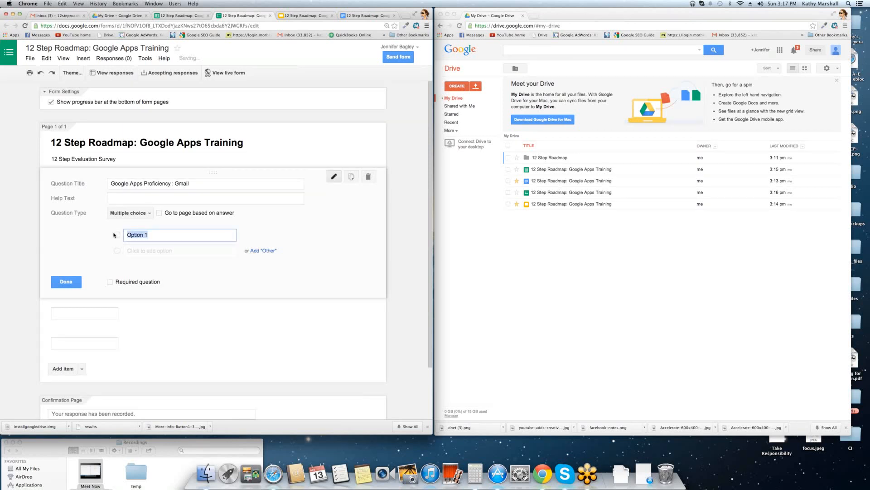
{"action": "type", "text": "Highly Proficient"}
{"action": "key", "text": "Return"}
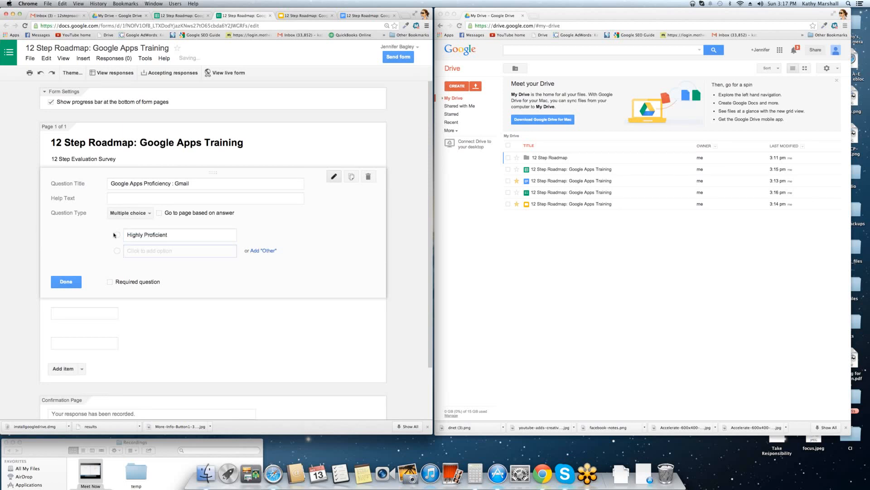
{"action": "type", "text": "Medium"}
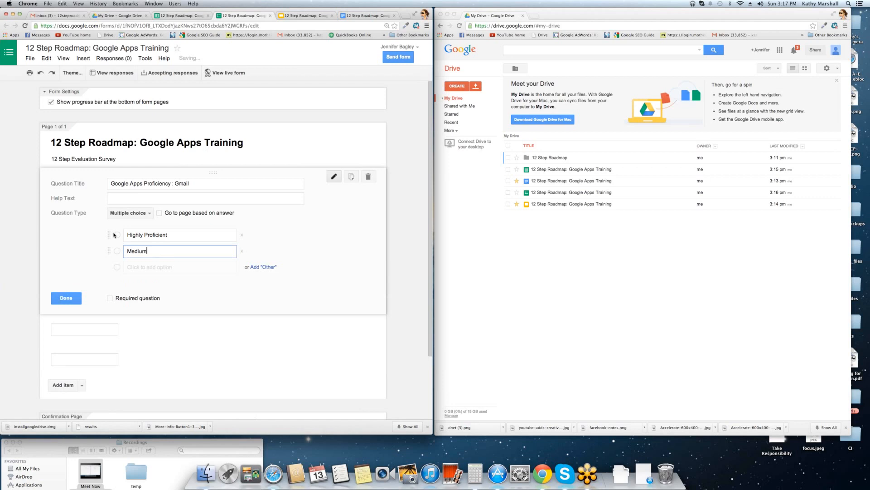
{"action": "key", "text": "Return"}
{"action": "type", "text": "Low"}
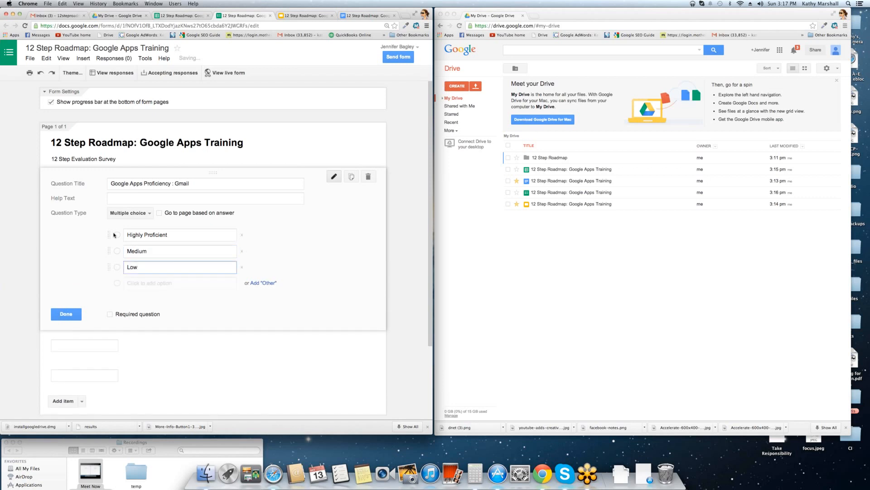
{"action": "left_click", "coordinate": [110, 314]}
{"action": "left_click", "coordinate": [66, 314]}
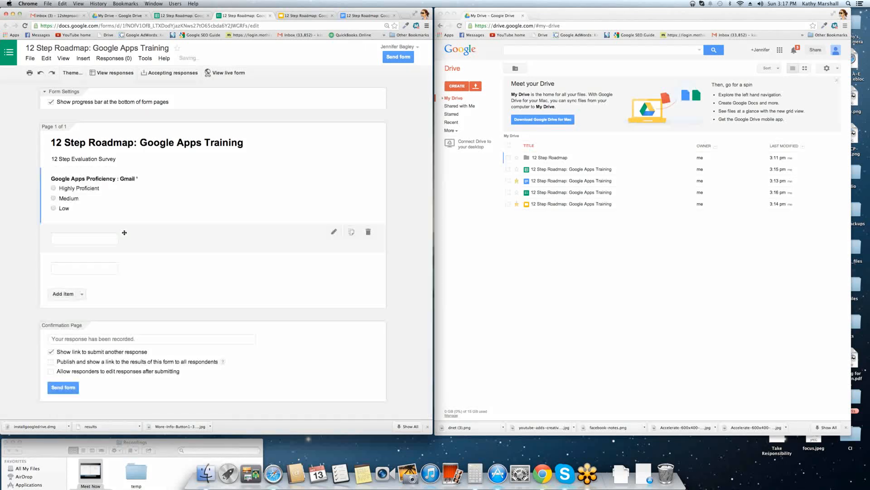
Make the second question a 'Google Docs / Drive Usage' checkbox item with help text 'Check the docs you use most'.
{"action": "left_click", "coordinate": [334, 232]}
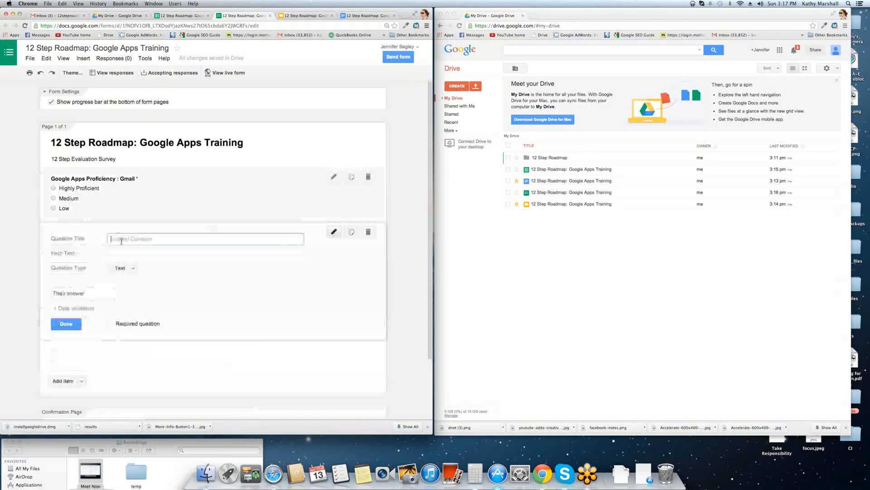
{"action": "type", "text": "Google Docs"}
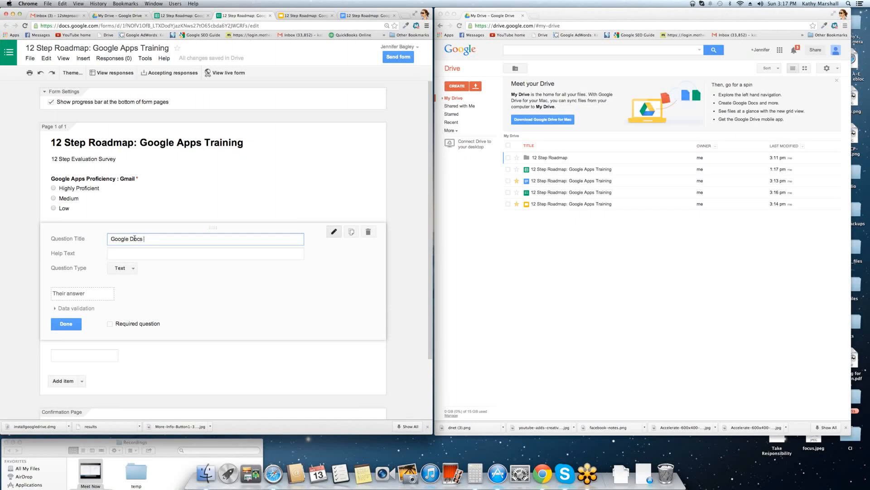
{"action": "type", "text": " / Drive Pro"}
{"action": "key", "text": "BackSpace"}
{"action": "key", "text": "BackSpace"}
{"action": "key", "text": "BackSpace"}
{"action": "key", "text": "BackSpace"}
{"action": "left_click", "coordinate": [131, 271]}
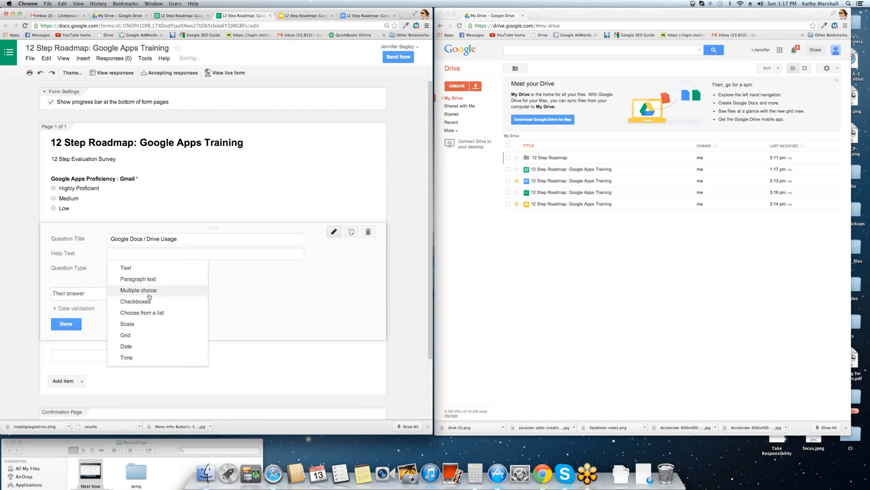
{"action": "left_click", "coordinate": [136, 301]}
{"action": "left_click", "coordinate": [138, 290]}
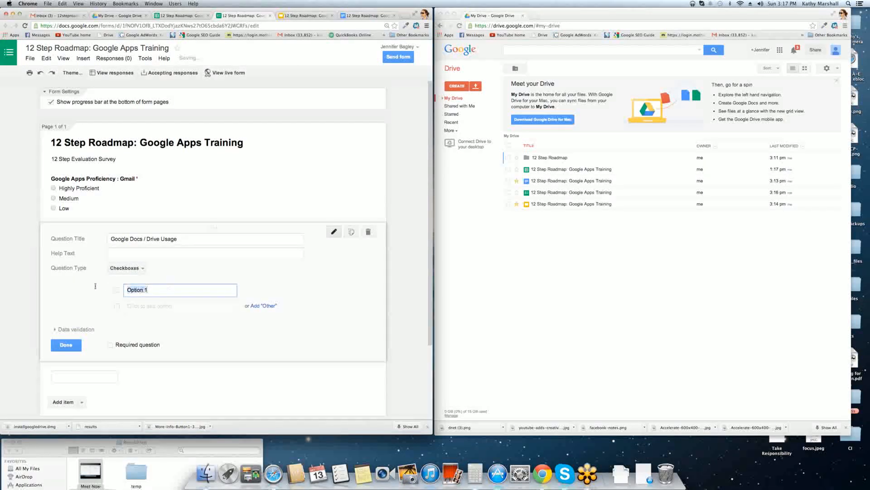
{"action": "left_click", "coordinate": [134, 252]}
{"action": "type", "text": "Check"}
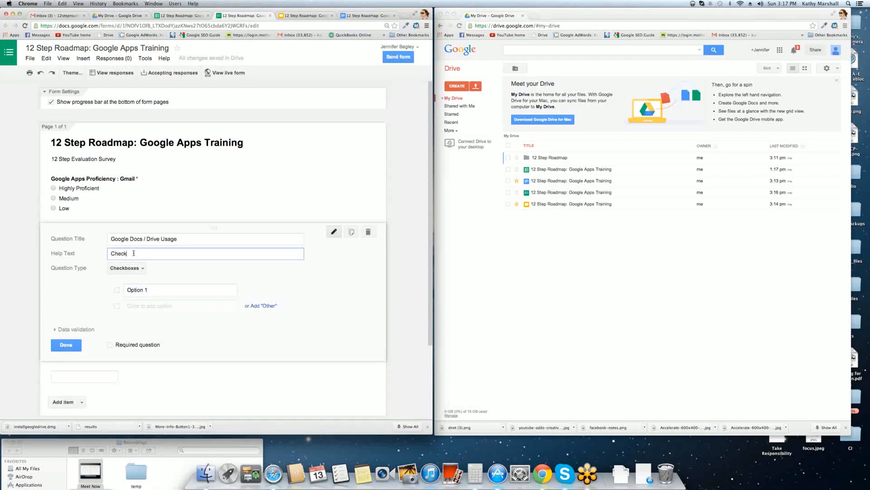
{"action": "type", "text": " the docs you use most"}
Give the checkbox question the options Word, Excel, PPT and Forms.
{"action": "left_click_drag", "start_coordinate": [161, 296], "coordinate": [91, 289]}
{"action": "type", "text": "Wor"}
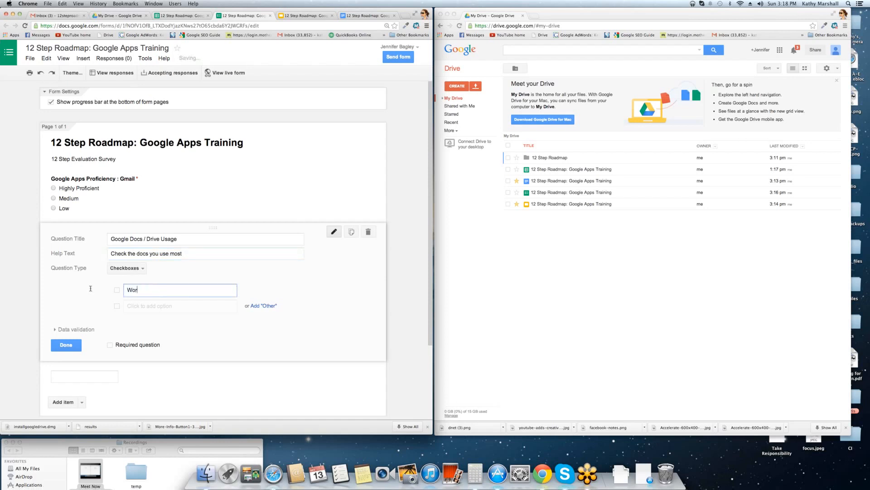
{"action": "type", "text": "d"}
{"action": "key", "text": "Return"}
{"action": "type", "text": "Exce"}
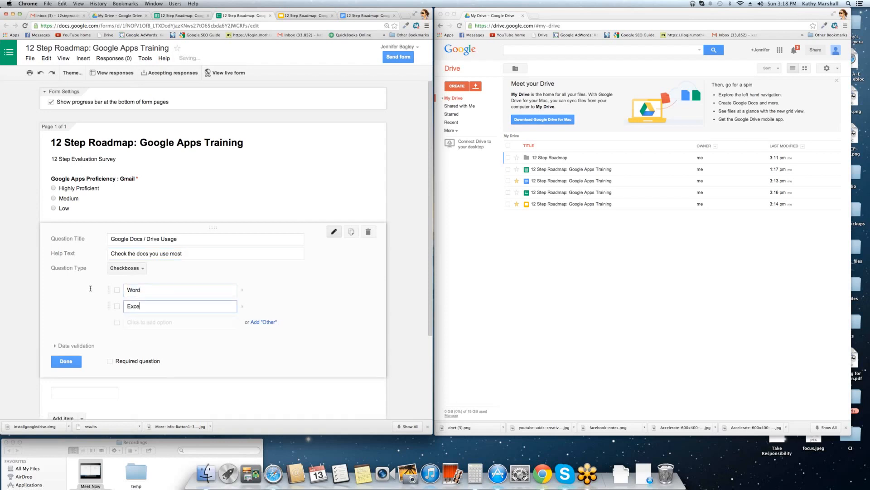
{"action": "type", "text": "l"}
{"action": "key", "text": "Return"}
{"action": "type", "text": "PPT"}
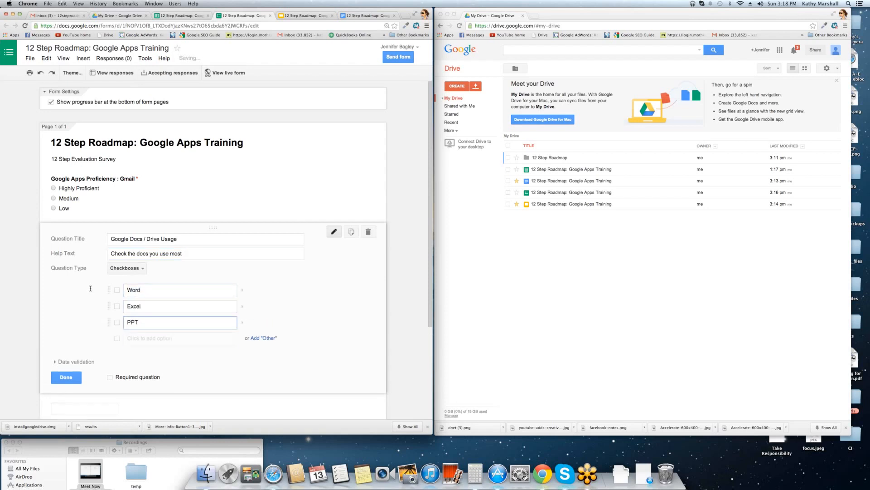
{"action": "key", "text": "Return"}
{"action": "type", "text": "Forms"}
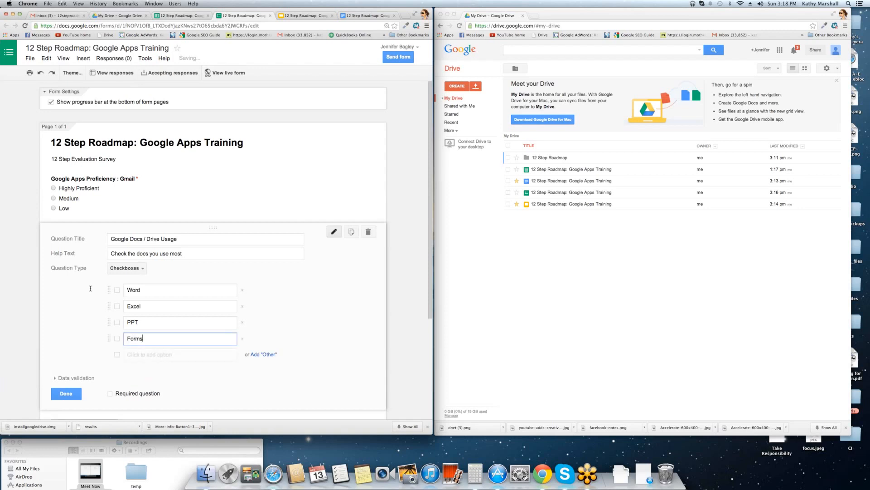
{"action": "left_click", "coordinate": [71, 394]}
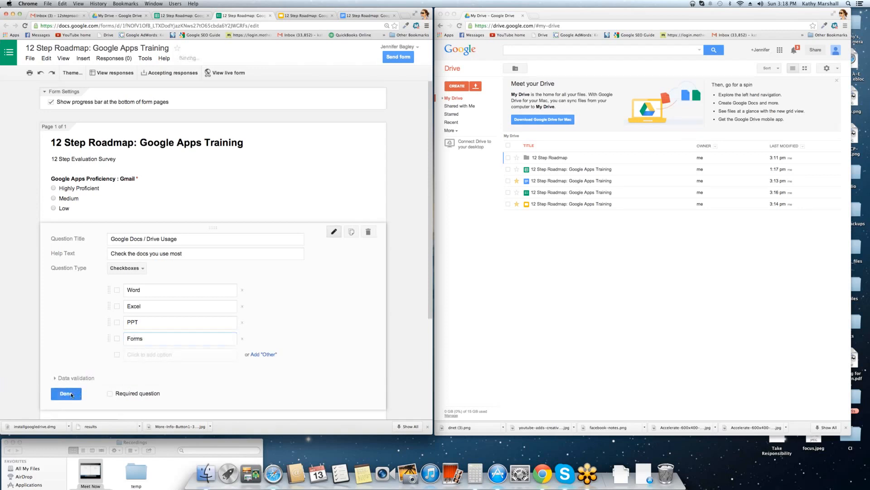
{"action": "scroll", "coordinate": [90, 271], "scroll_direction": "down", "scroll_amount": 2}
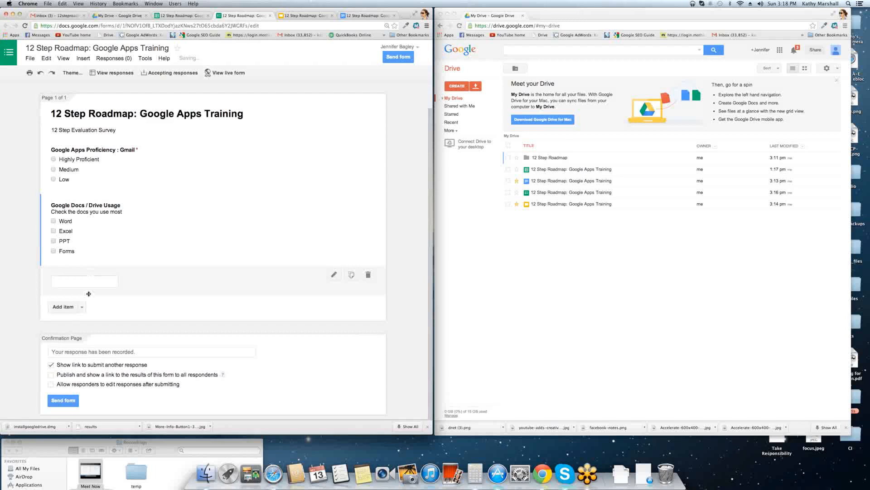
Add a short-answer text question titled 'Your Name' and open the next blank question.
{"action": "left_click", "coordinate": [81, 307]}
{"action": "left_click", "coordinate": [66, 330]}
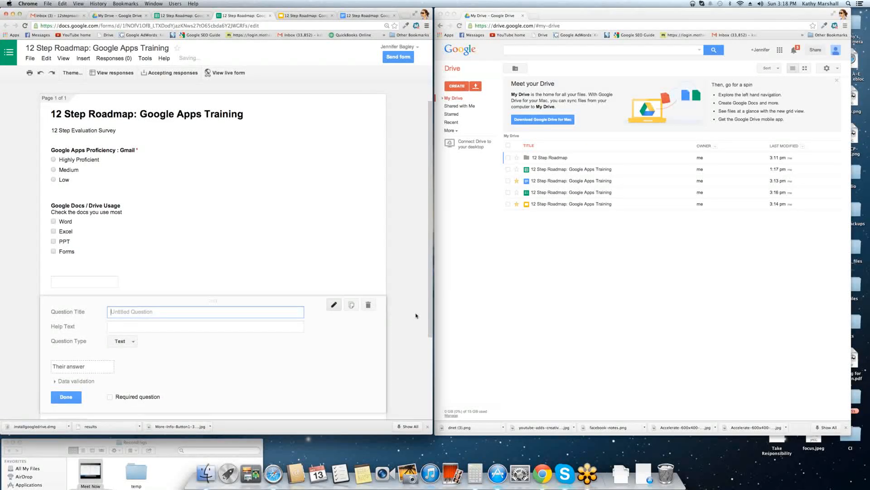
{"action": "type", "text": "Your Name"}
{"action": "scroll", "coordinate": [387, 296], "scroll_direction": "down", "scroll_amount": 3}
{"action": "left_click", "coordinate": [132, 223]}
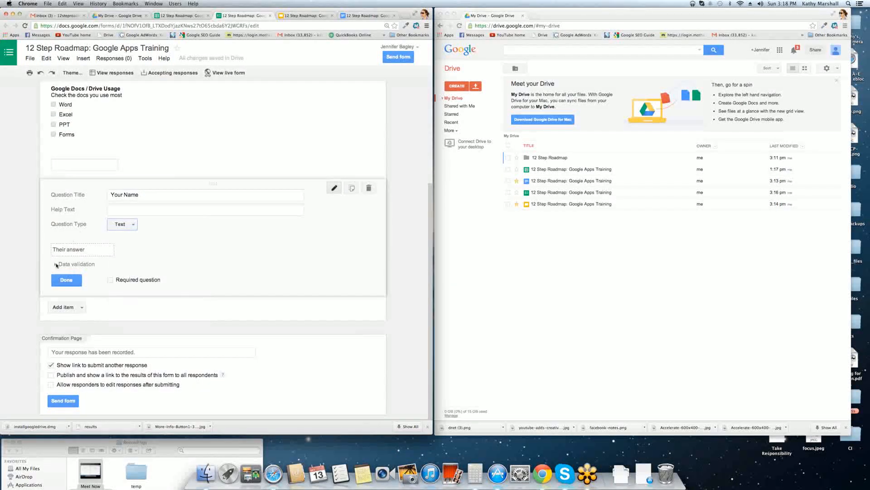
{"action": "left_click", "coordinate": [70, 264]}
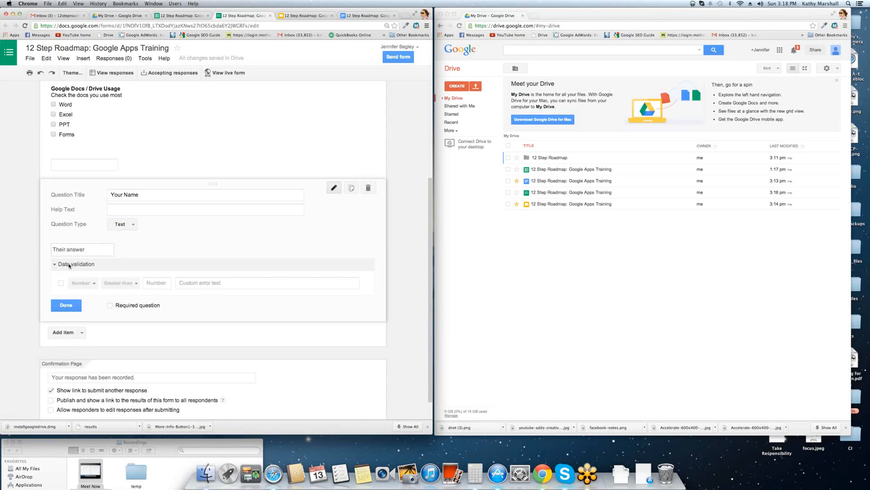
{"action": "left_click", "coordinate": [66, 265]}
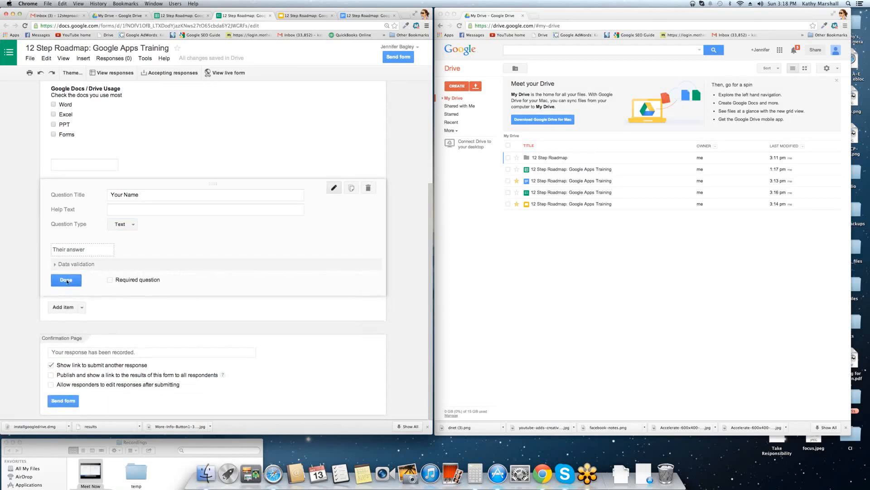
{"action": "left_click", "coordinate": [66, 278]}
{"action": "left_click", "coordinate": [310, 238]}
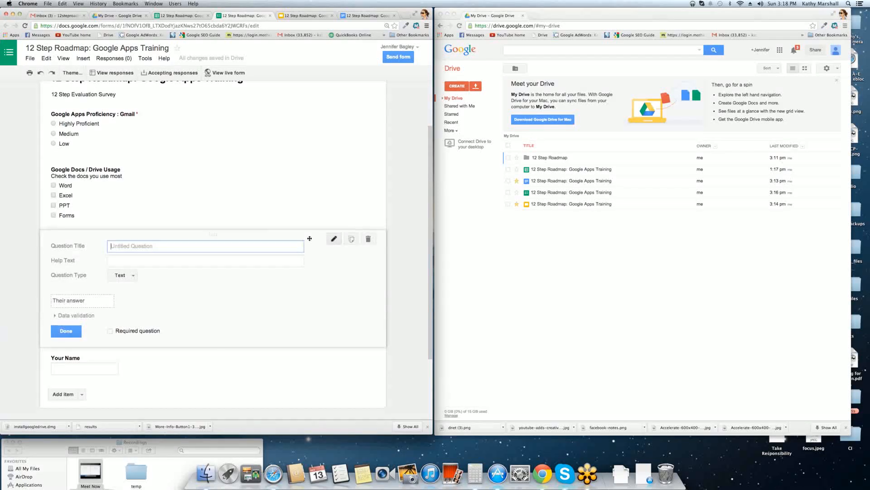
Title the blank question 'Phone Number' with Number answer validation.
{"action": "left_click", "coordinate": [339, 238]}
{"action": "left_click", "coordinate": [76, 244]}
{"action": "type", "text": "Phone Number"}
{"action": "left_click", "coordinate": [97, 315]}
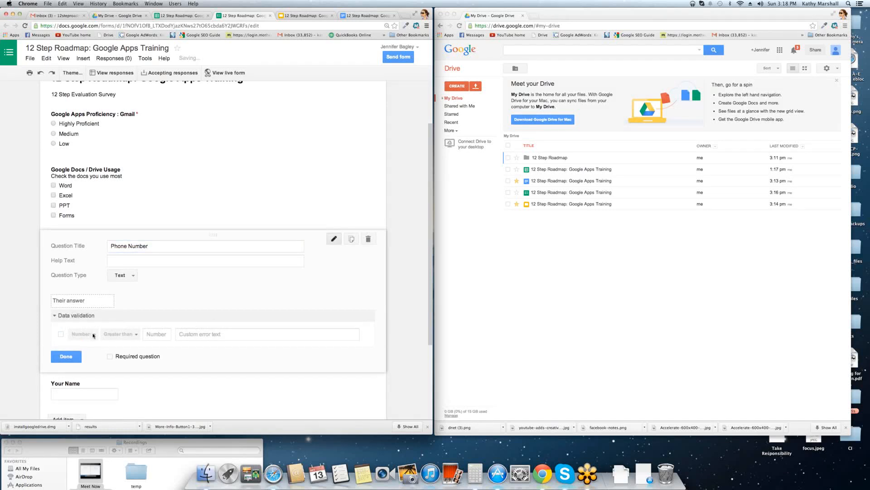
{"action": "left_click", "coordinate": [60, 334]}
{"action": "left_click", "coordinate": [90, 334]}
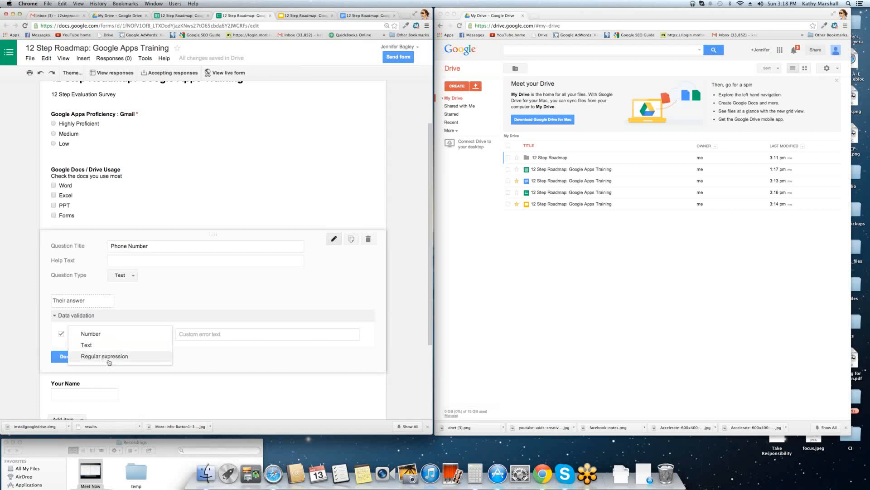
{"action": "left_click", "coordinate": [87, 333]}
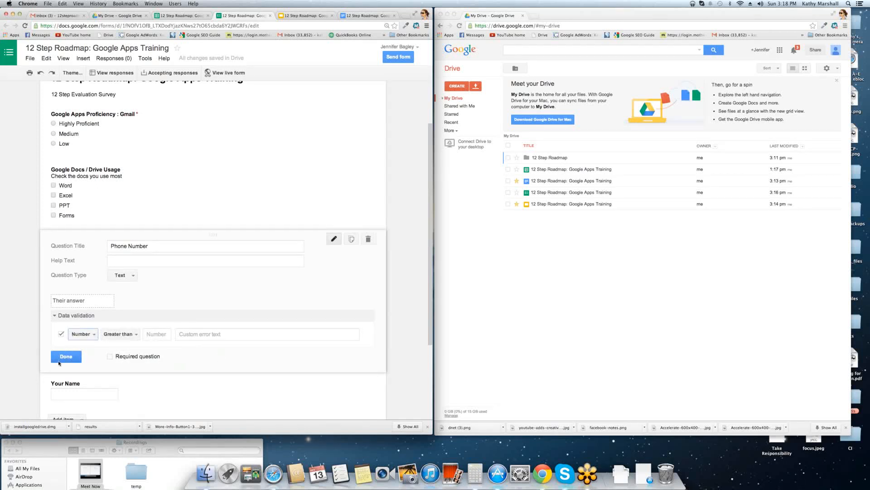
Make Phone Number required and move Your Name and Phone Number to the top.
{"action": "left_click", "coordinate": [110, 357]}
{"action": "left_click", "coordinate": [73, 357]}
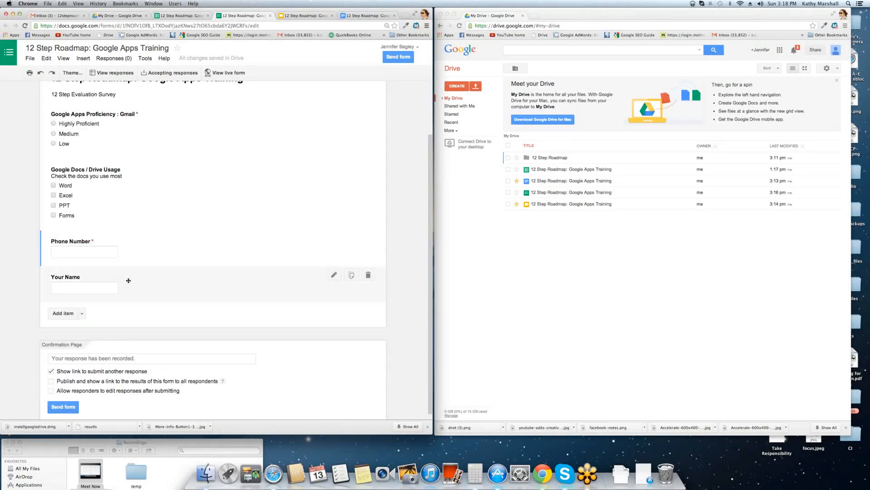
{"action": "left_click_drag", "start_coordinate": [129, 280], "coordinate": [121, 180]}
{"action": "left_click_drag", "start_coordinate": [136, 350], "coordinate": [142, 226]}
Add an 'Email' text question and move it directly below Phone Number.
{"action": "scroll", "coordinate": [79, 327], "scroll_direction": "down", "scroll_amount": 3}
{"action": "left_click", "coordinate": [81, 322]}
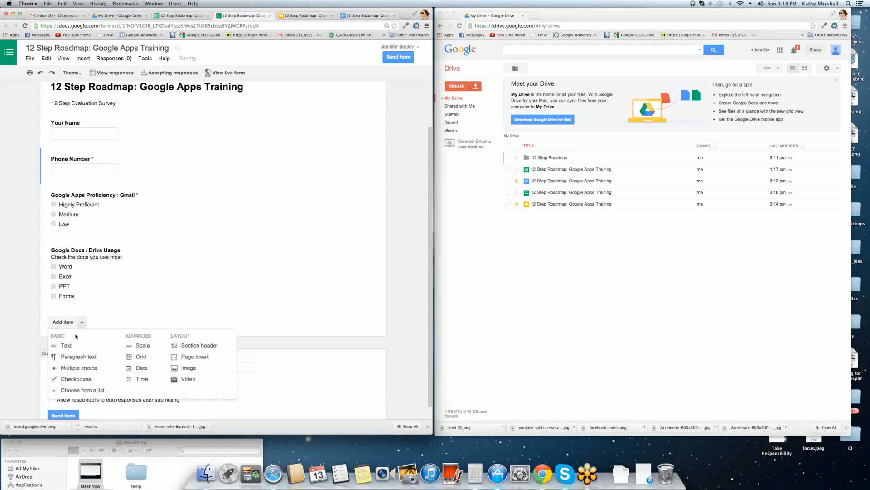
{"action": "left_click", "coordinate": [66, 345]}
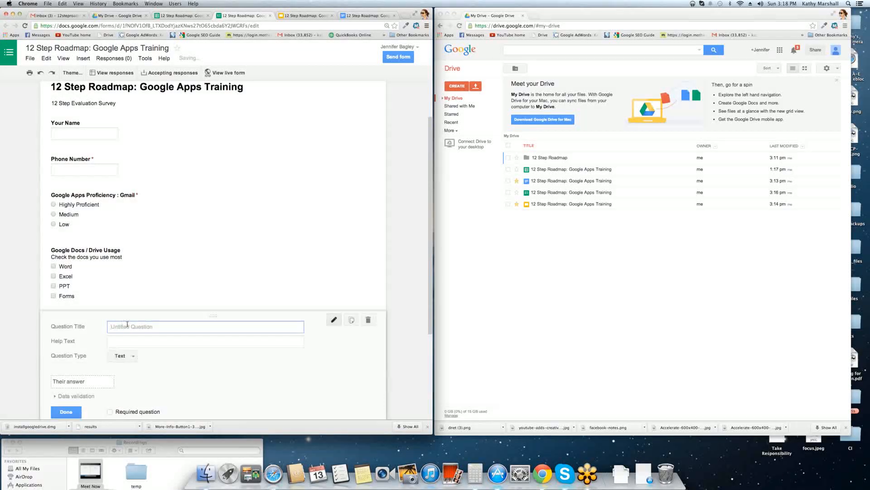
{"action": "type", "text": "Email"}
{"action": "left_click", "coordinate": [66, 412]}
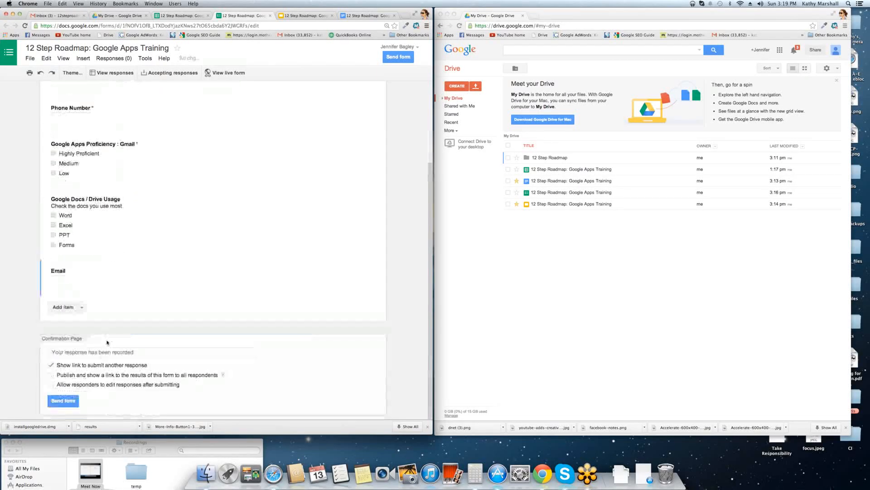
{"action": "left_click_drag", "start_coordinate": [87, 278], "coordinate": [97, 181]}
{"action": "scroll", "coordinate": [112, 159], "scroll_direction": "up", "scroll_amount": 3}
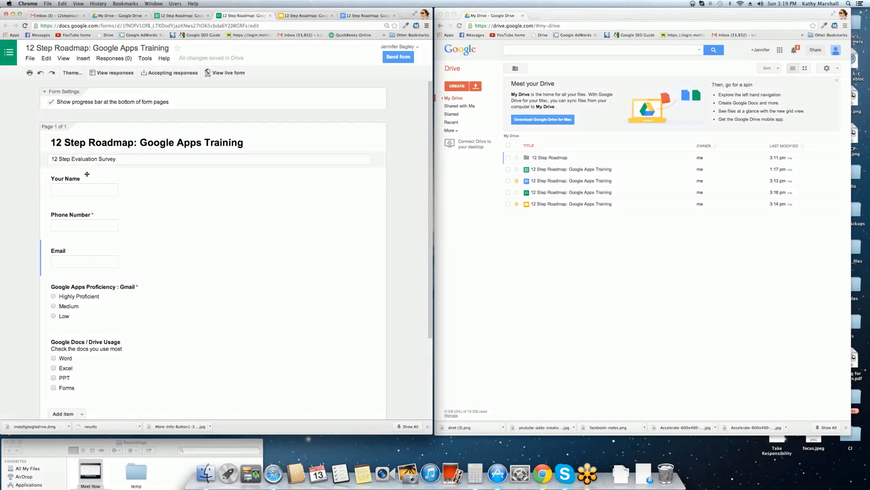
{"action": "scroll", "coordinate": [115, 169], "scroll_direction": "down", "scroll_amount": 1}
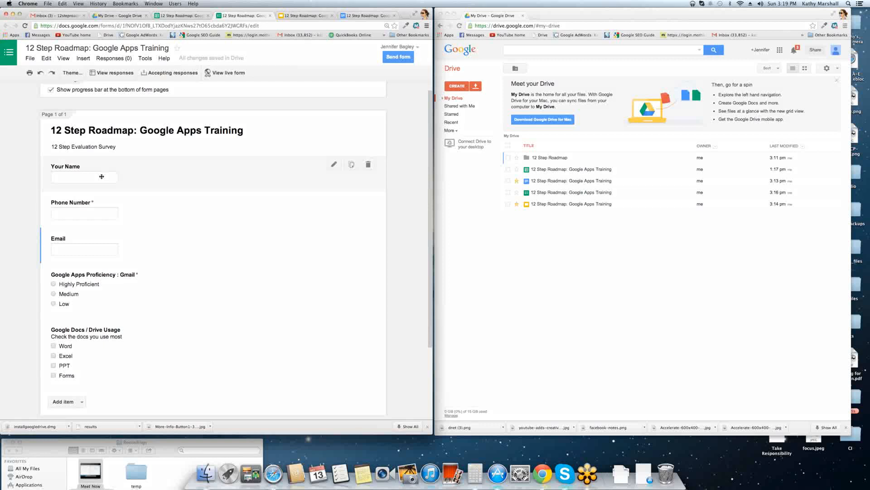
{"action": "scroll", "coordinate": [114, 334], "scroll_direction": "down", "scroll_amount": 3}
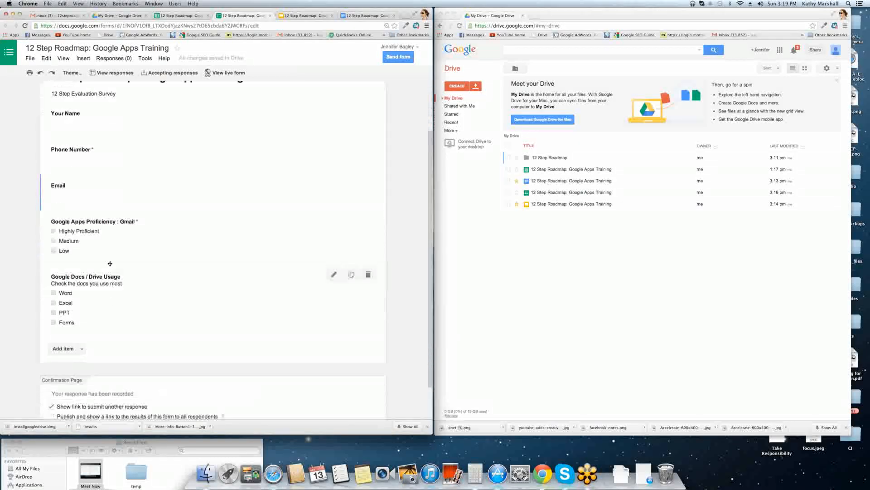
{"action": "scroll", "coordinate": [148, 331], "scroll_direction": "down", "scroll_amount": 3}
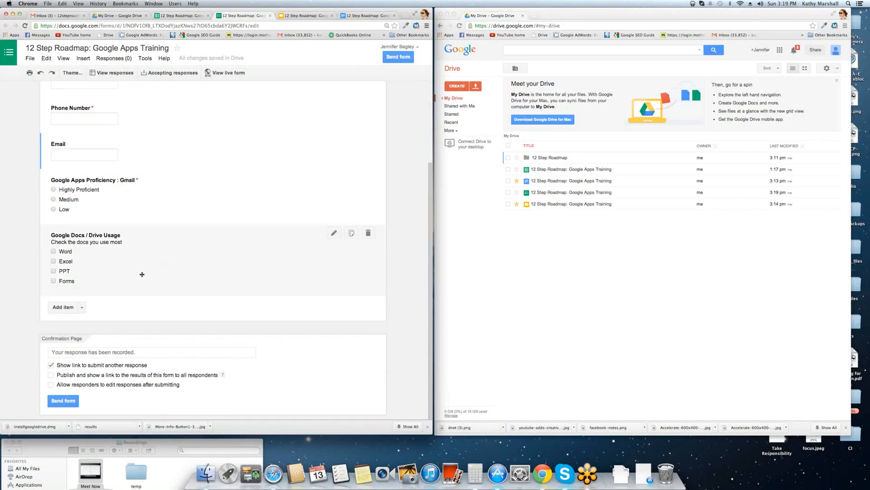
Select the confirmation message, then check 'Publish and show a link to the results' and 'Allow responders to edit responses after submitting'.
{"action": "left_click", "coordinate": [54, 352]}
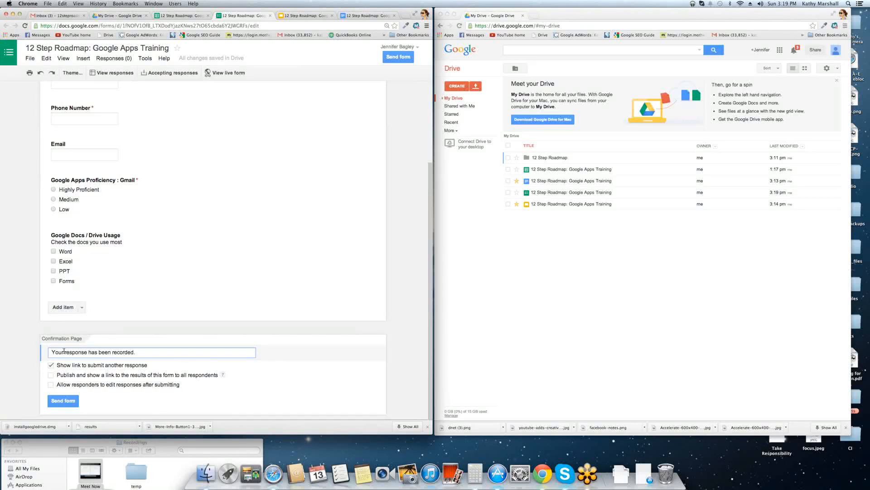
{"action": "left_click_drag", "start_coordinate": [137, 354], "coordinate": [30, 354]}
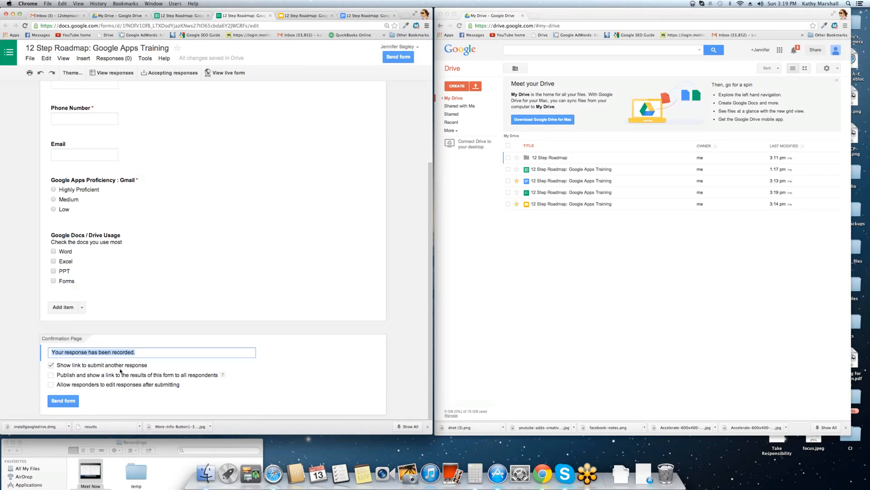
{"action": "left_click", "coordinate": [50, 376]}
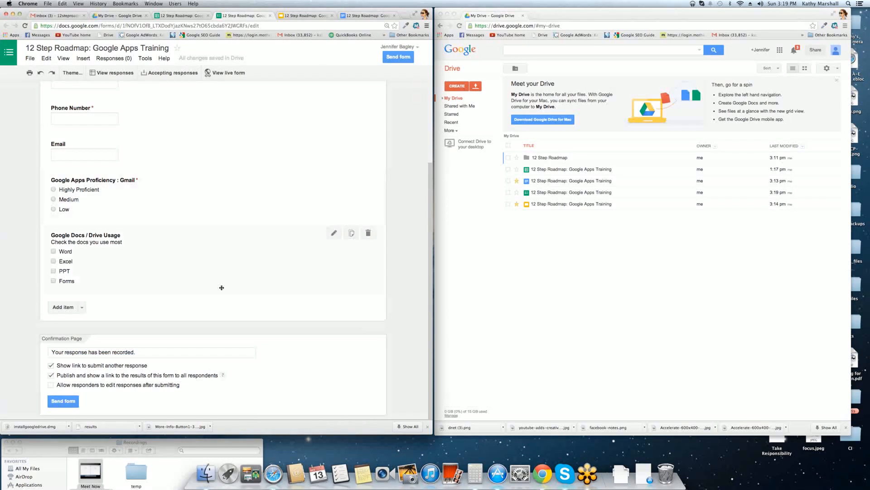
{"action": "left_click", "coordinate": [51, 385]}
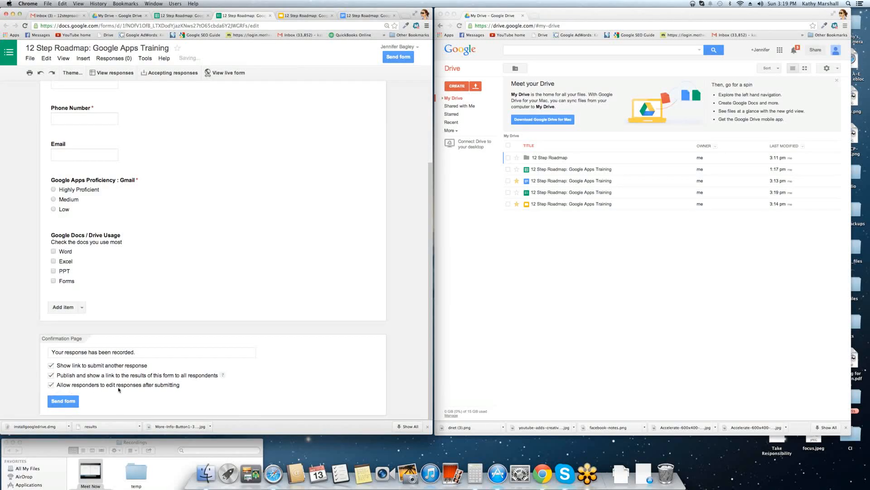
Select the form's Embed HTML code in Send form, then open a new blank browser tab.
{"action": "left_click", "coordinate": [58, 402]}
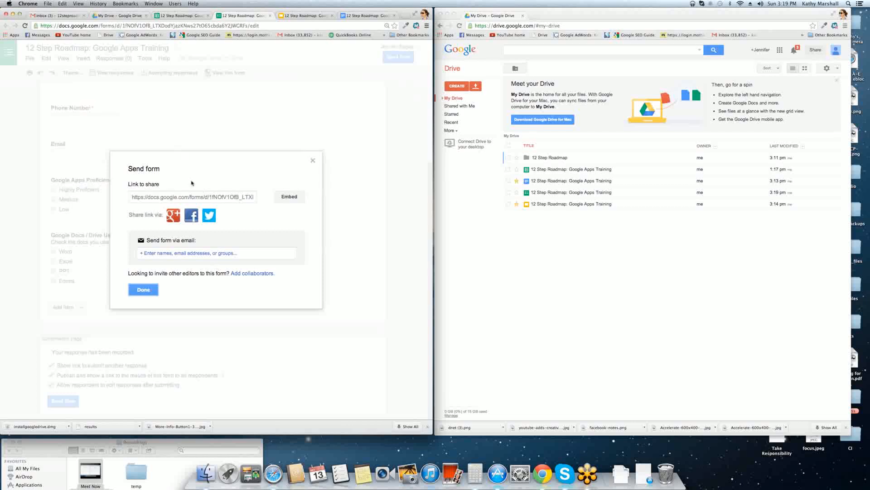
{"action": "left_click", "coordinate": [214, 196]}
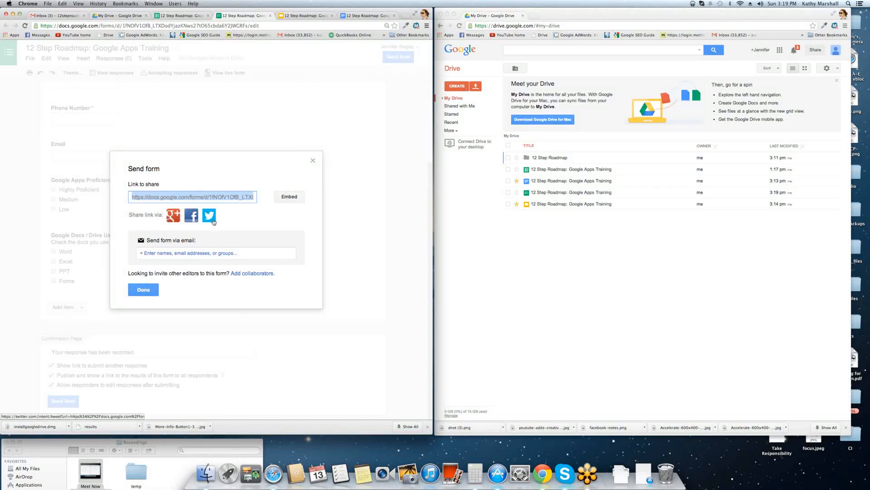
{"action": "left_click", "coordinate": [288, 197]}
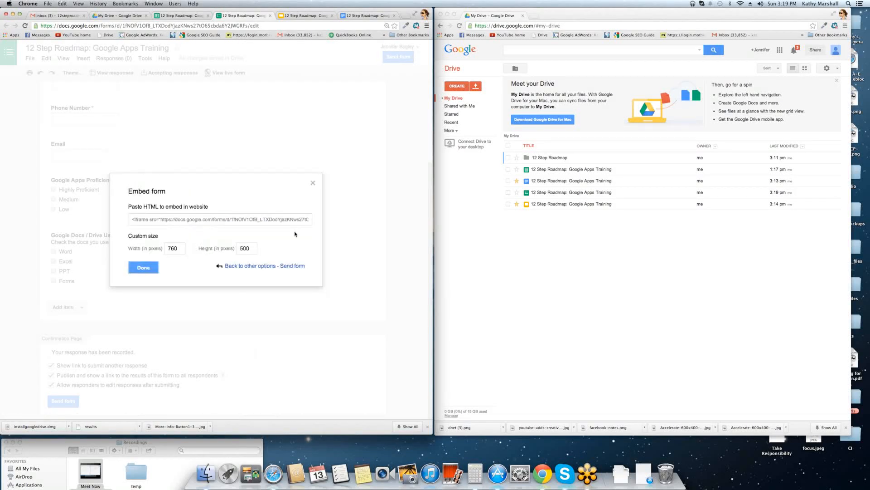
{"action": "left_click", "coordinate": [154, 224]}
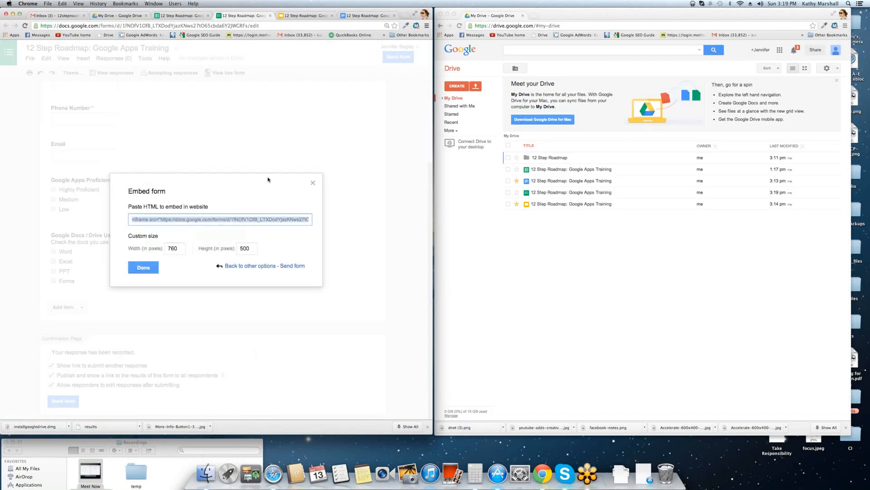
{"action": "left_click", "coordinate": [404, 16]}
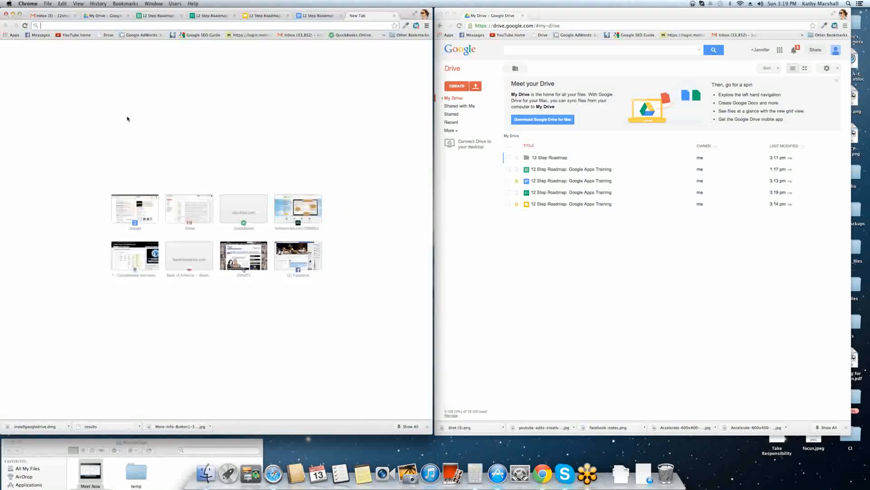
{"action": "type", "text": "jennif"}
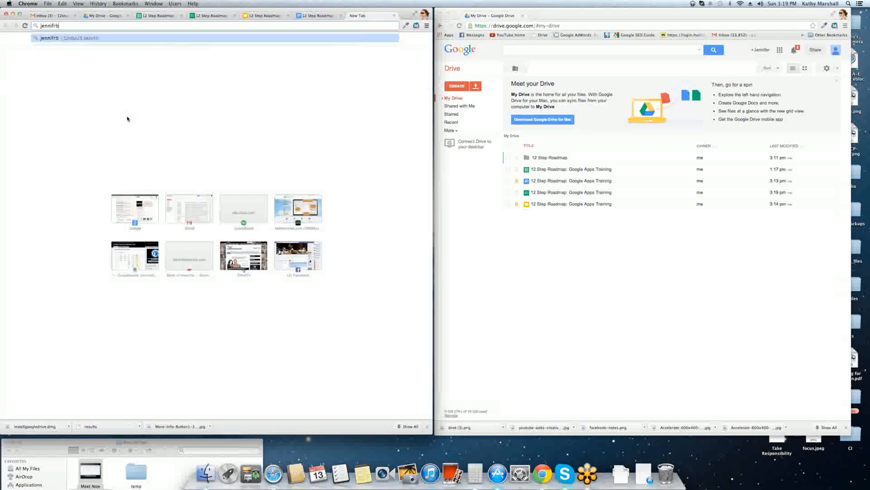
{"action": "type", "text": "erbagley.com"}
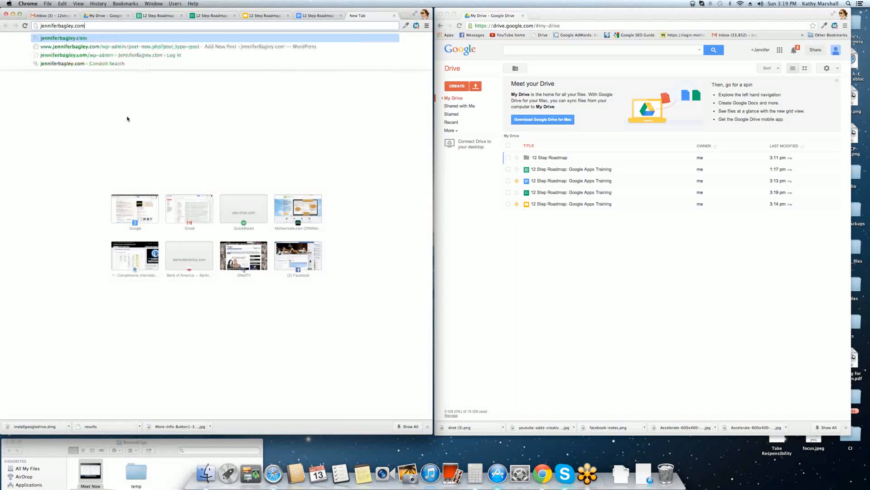
{"action": "key", "text": "Return"}
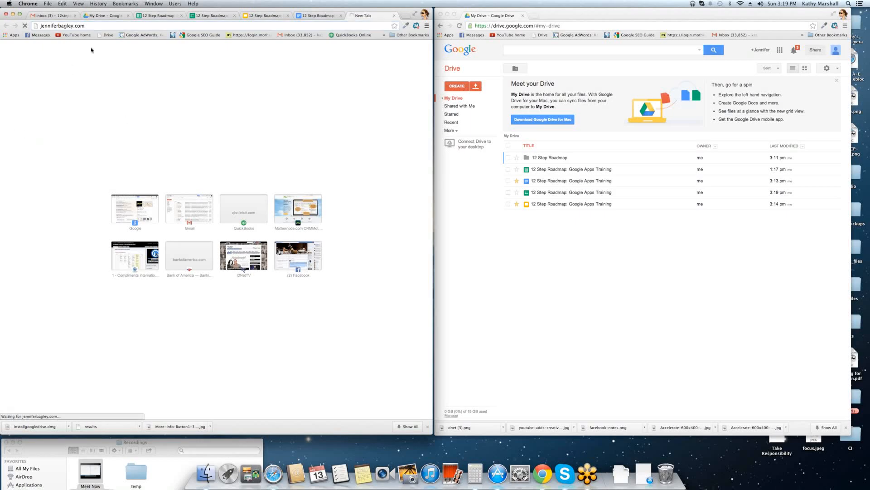
{"action": "left_click", "coordinate": [92, 25]}
{"action": "left_click", "coordinate": [97, 26]}
{"action": "type", "text": "/"}
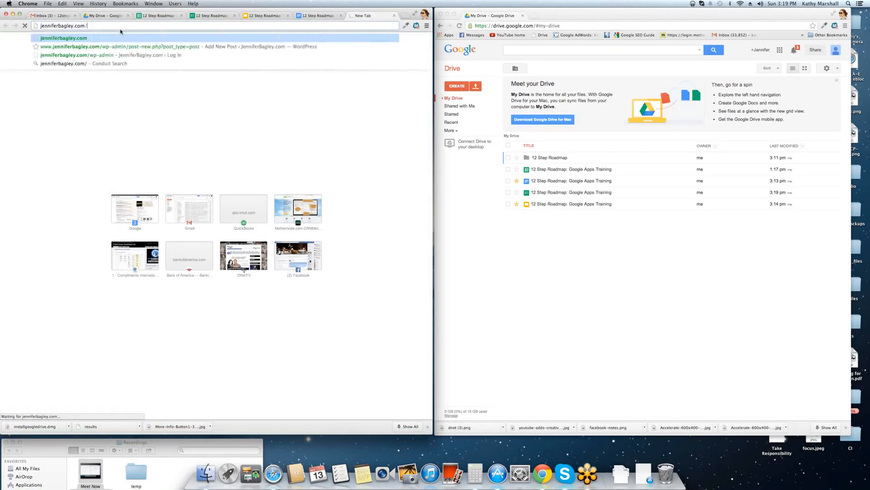
{"action": "type", "text": "wp-admin"}
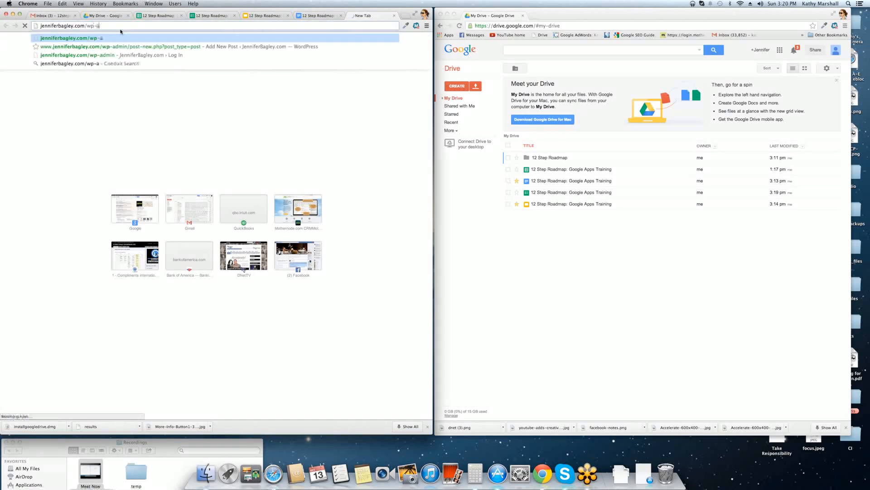
{"action": "key", "text": "Return"}
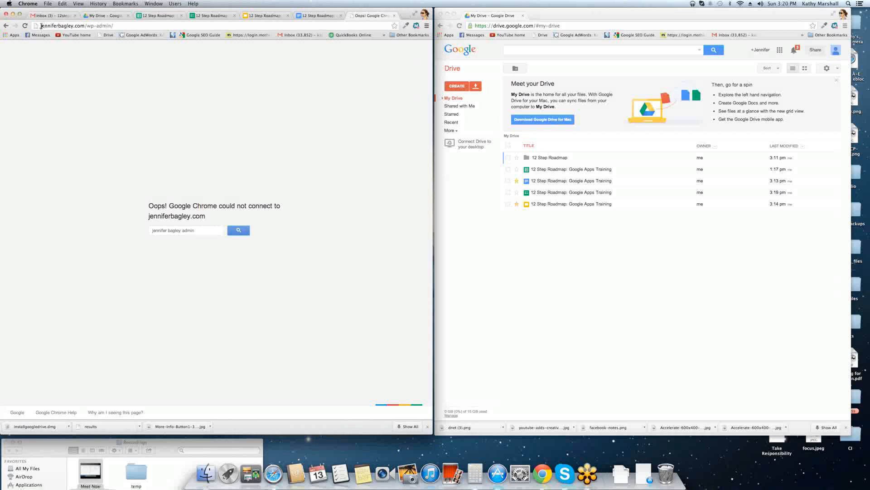
{"action": "left_click", "coordinate": [41, 26]}
{"action": "key", "text": "Down"}
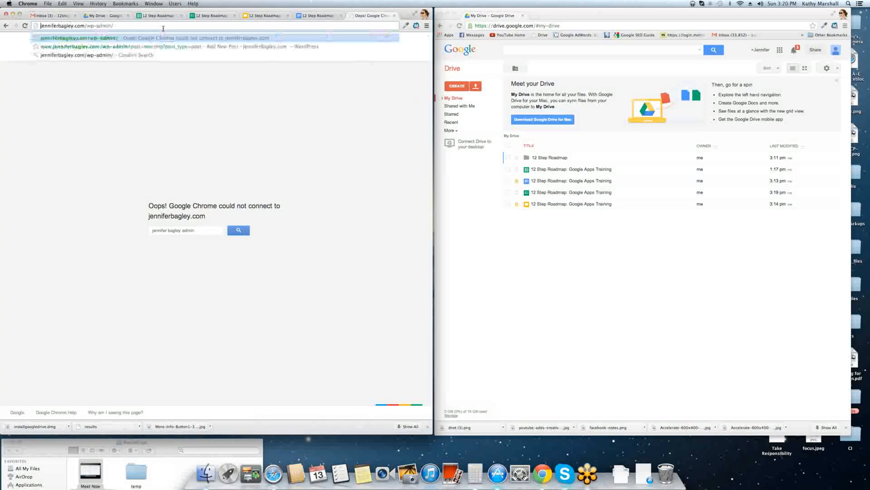
{"action": "type", "text": "www."}
{"action": "key", "text": "Return"}
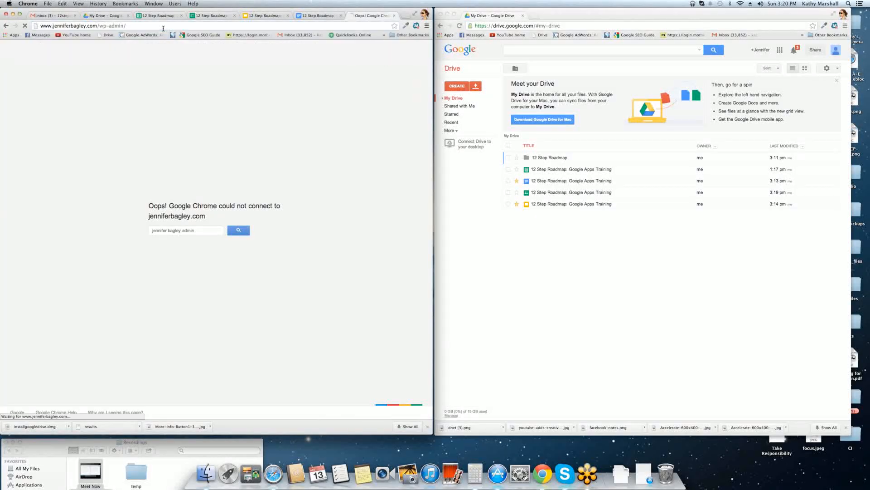
Reselect the form's entire embed HTML code, then return to the WordPress login tab.
{"action": "left_click", "coordinate": [185, 20]}
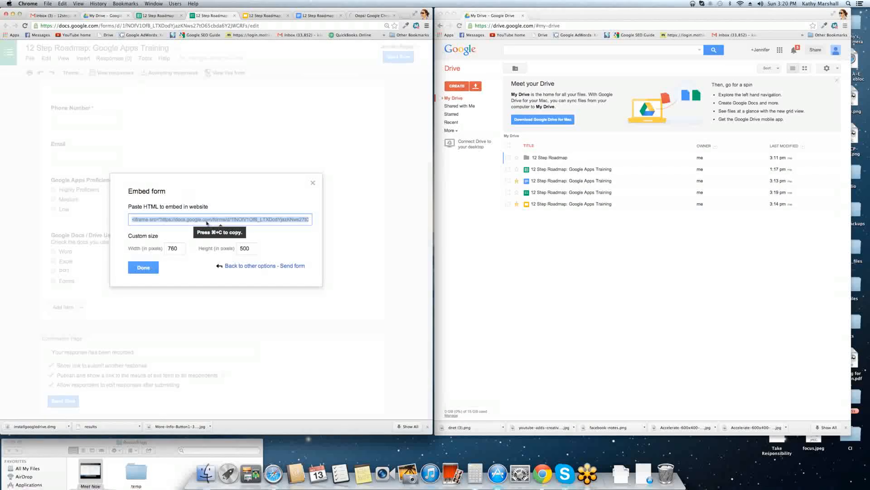
{"action": "left_click", "coordinate": [135, 221]}
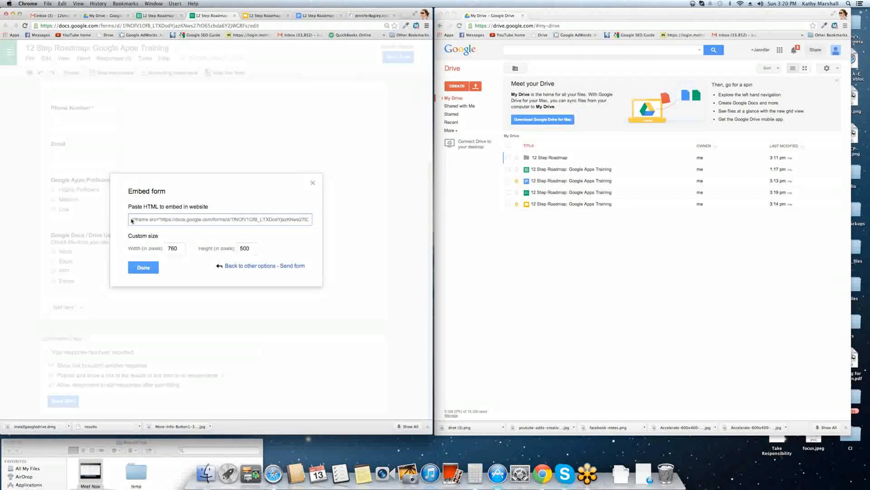
{"action": "left_click_drag", "start_coordinate": [132, 221], "coordinate": [315, 221]}
{"action": "left_click", "coordinate": [366, 17]}
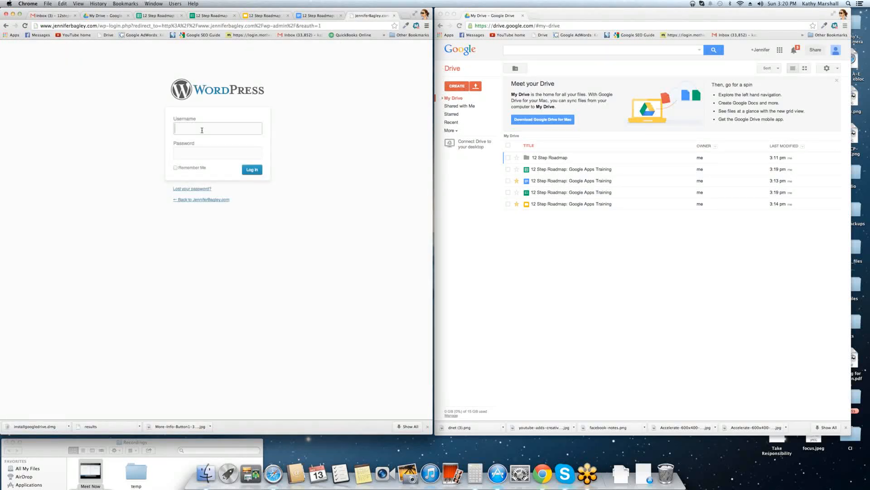
Log in to WordPress admin with the admin username and password, then show the 12 Step Roadmap spreadsheet.
{"action": "type", "text": "root"}
{"action": "key", "text": "Tab"}
{"action": "type", "text": "•••••••"}
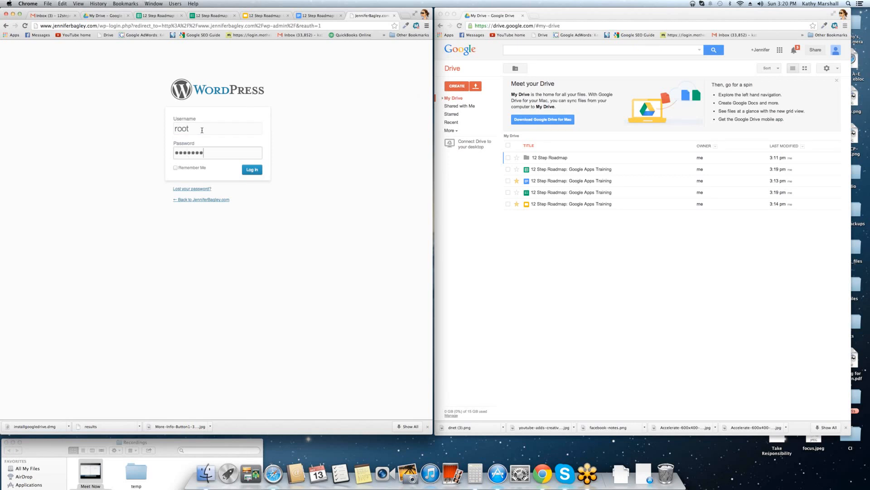
{"action": "type", "text": "•••"}
{"action": "key", "text": "Return"}
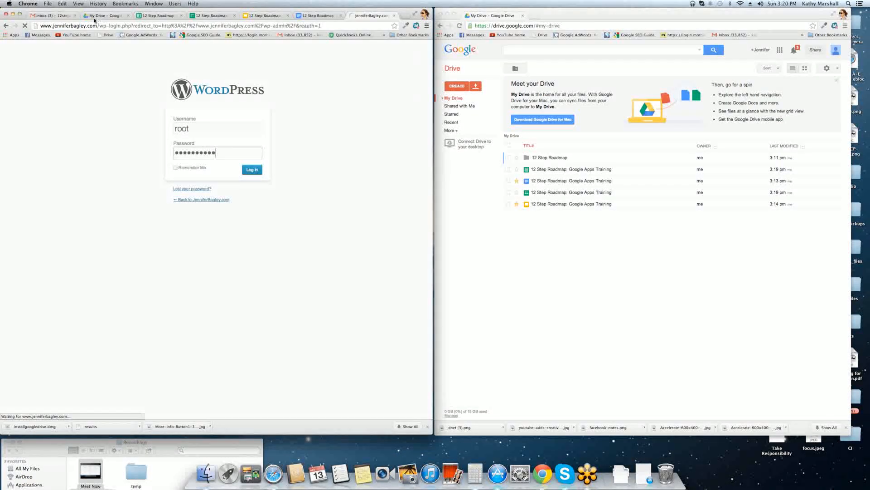
{"action": "left_click", "coordinate": [152, 16]}
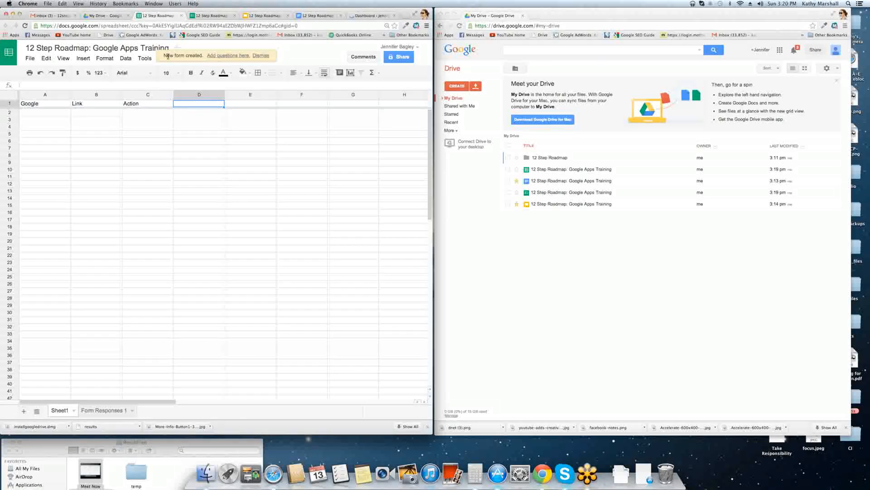
Return from the responses spreadsheet to the form's Embed dialog with its 780×500 HTML code.
{"action": "left_click_drag", "start_coordinate": [165, 55], "coordinate": [270, 55]}
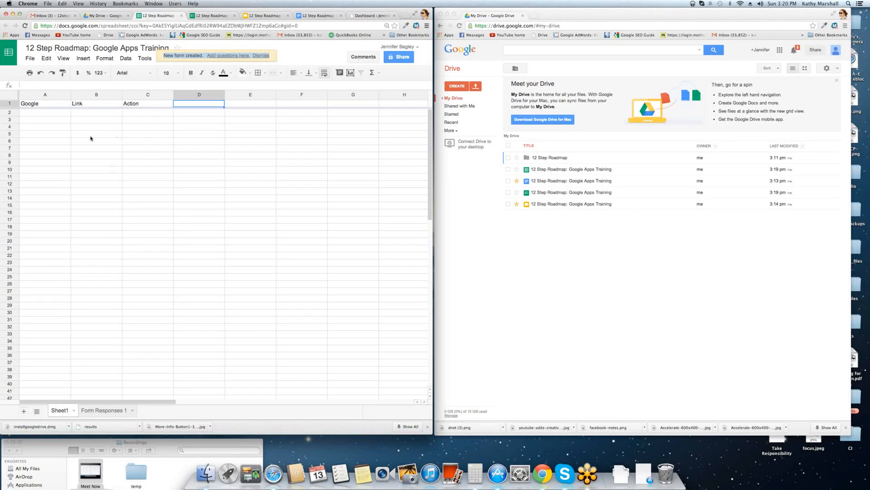
{"action": "left_click", "coordinate": [198, 17]}
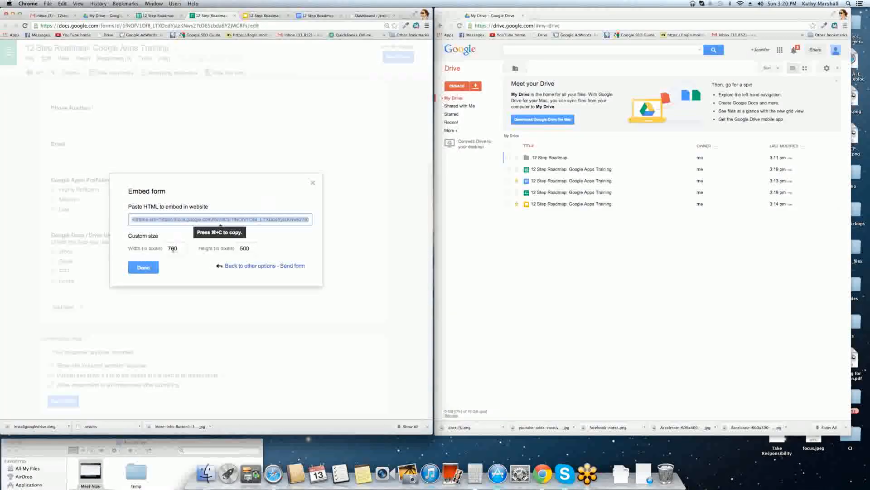
{"action": "left_click", "coordinate": [260, 266]}
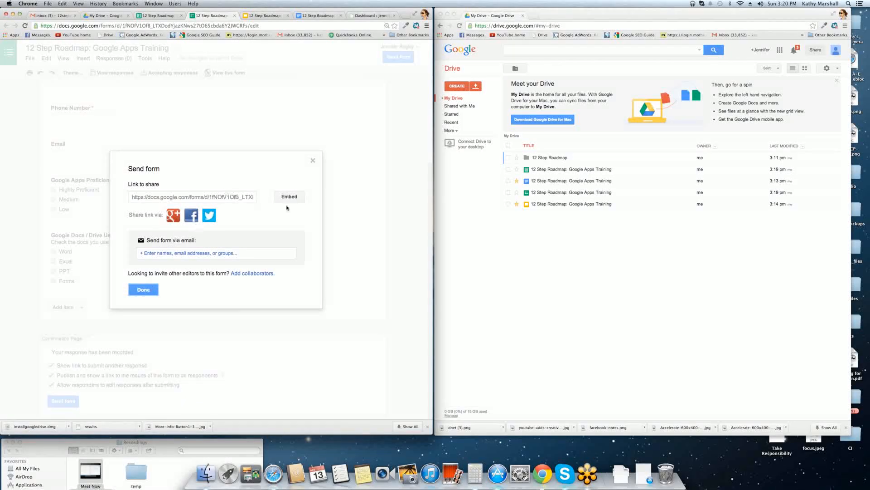
{"action": "left_click", "coordinate": [289, 197]}
{"action": "double_click", "coordinate": [164, 249]}
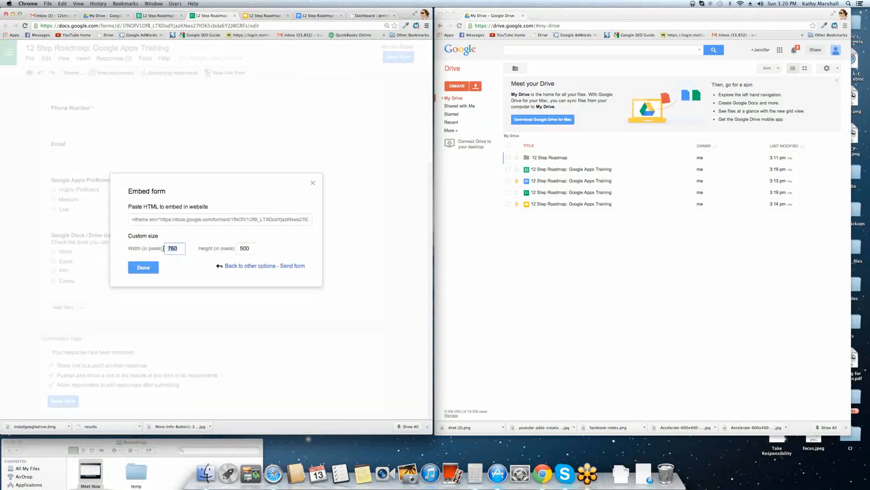
{"action": "double_click", "coordinate": [238, 244]}
Start a new WordPress post via Posts > Add New, then go back to the form's embed code.
{"action": "left_click", "coordinate": [376, 15]}
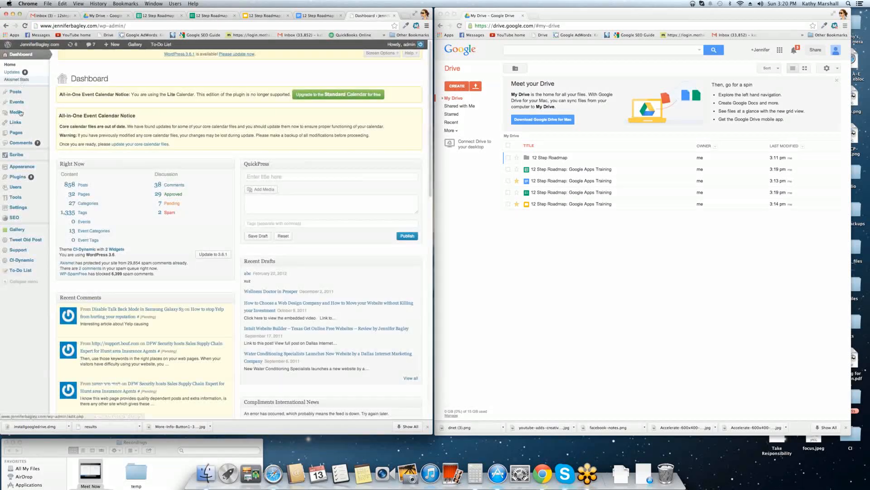
{"action": "left_click", "coordinate": [17, 102]}
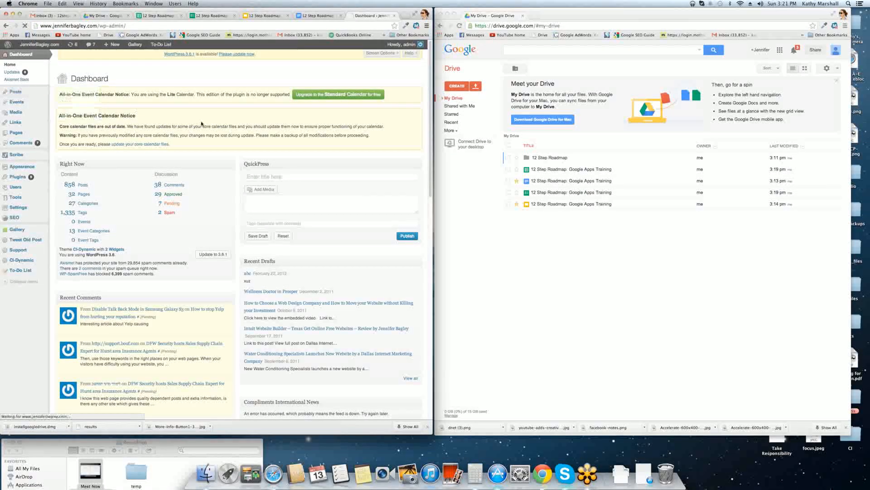
{"action": "left_click", "coordinate": [211, 15]}
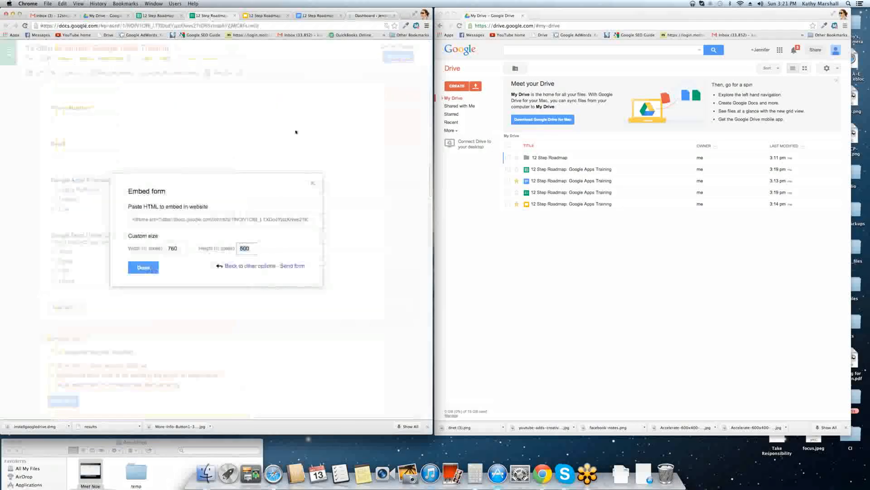
Check the 760×500 embed size, retry the new post page, then close the form's sharing dialog with Done.
{"action": "left_click", "coordinate": [180, 249]}
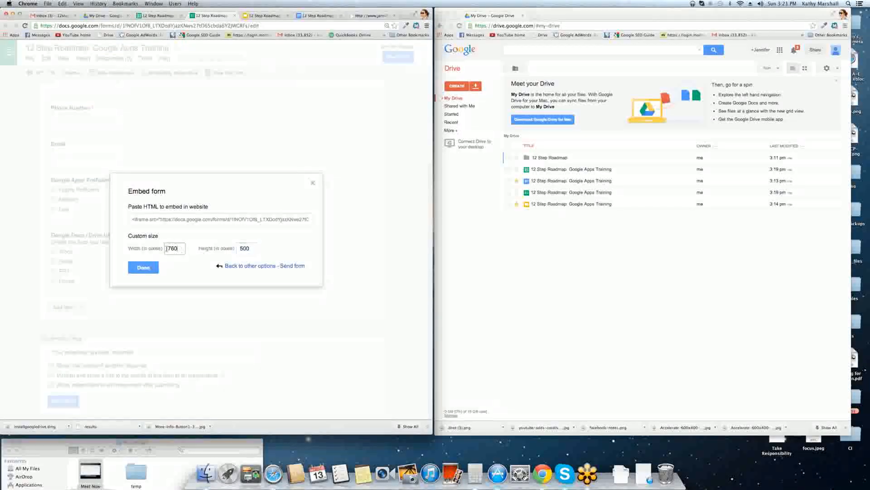
{"action": "left_click", "coordinate": [247, 248]}
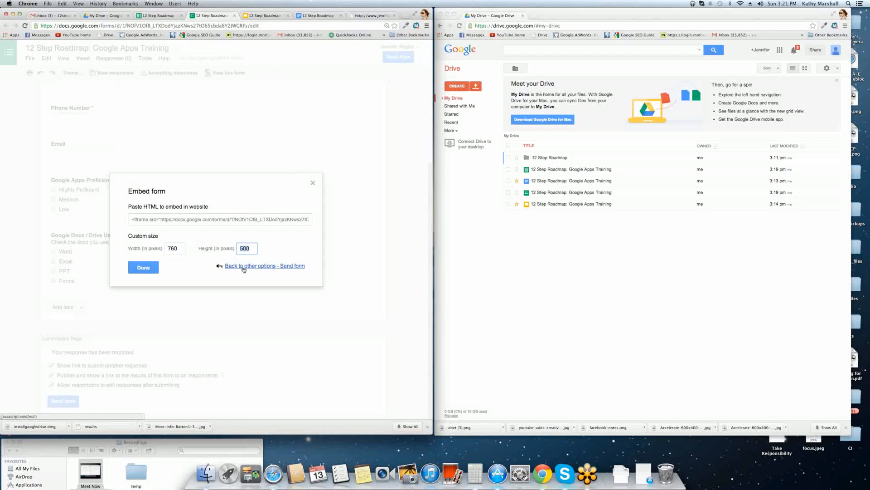
{"action": "left_click", "coordinate": [242, 265]}
{"action": "left_click", "coordinate": [370, 15]}
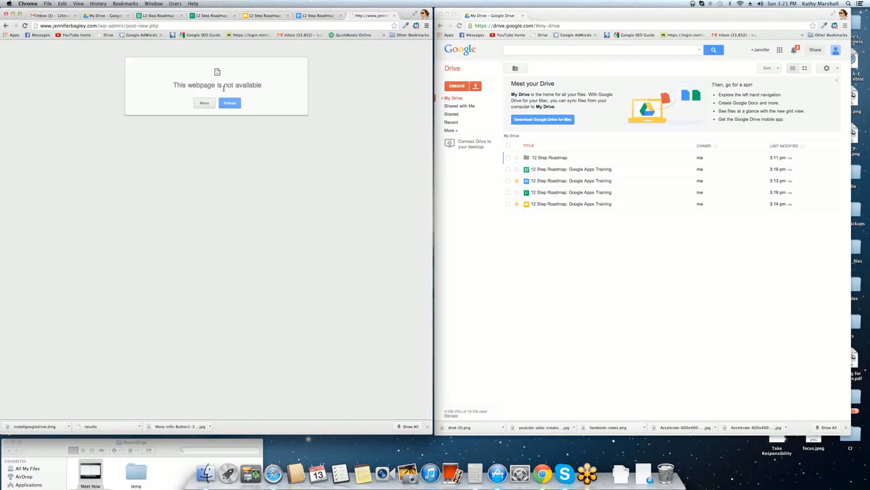
{"action": "left_click", "coordinate": [229, 103]}
{"action": "left_click", "coordinate": [213, 16]}
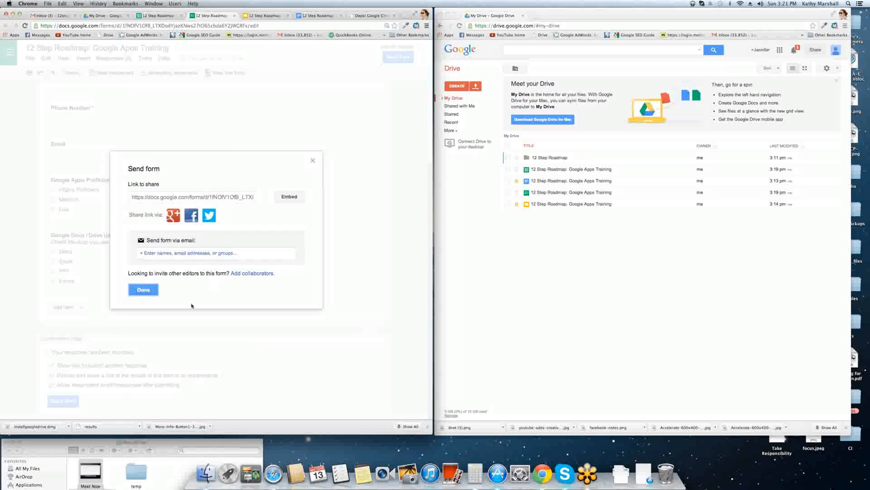
{"action": "left_click", "coordinate": [151, 293]}
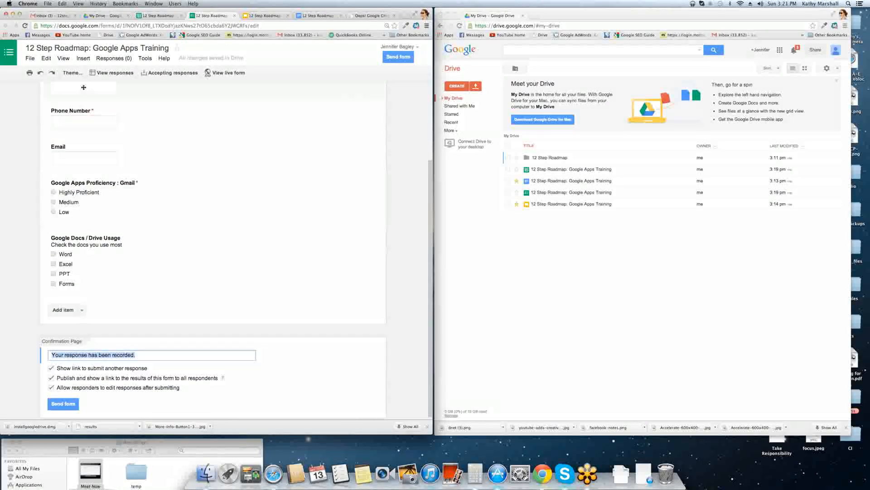
Apply the Magazine theme to the 12 Step Roadmap form and open its responses spreadsheet.
{"action": "left_click", "coordinate": [72, 73]}
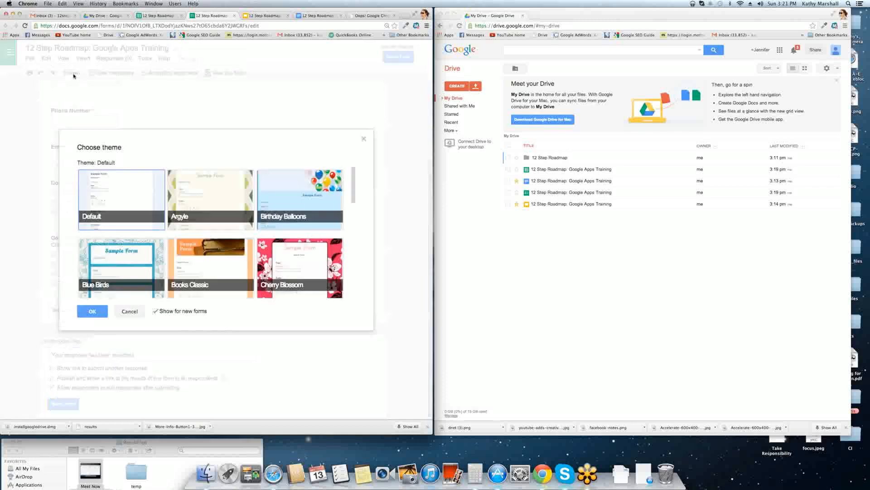
{"action": "scroll", "coordinate": [210, 219], "scroll_direction": "down", "scroll_amount": 5}
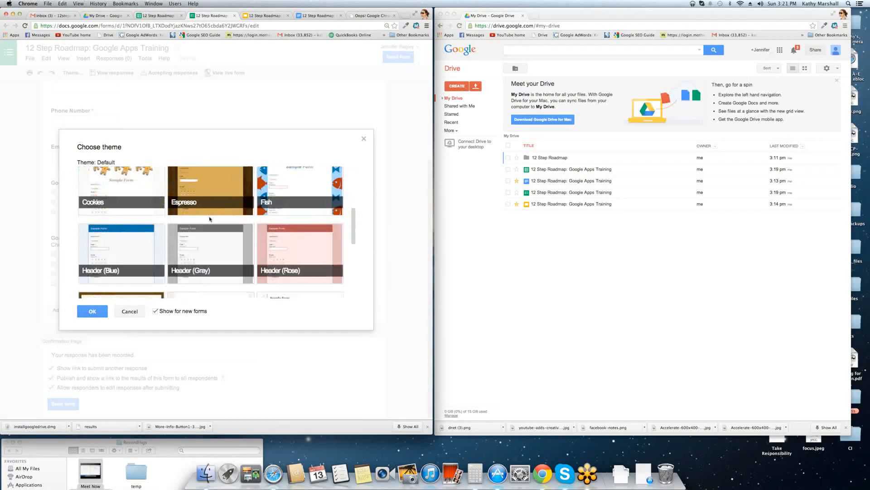
{"action": "left_click", "coordinate": [213, 229]}
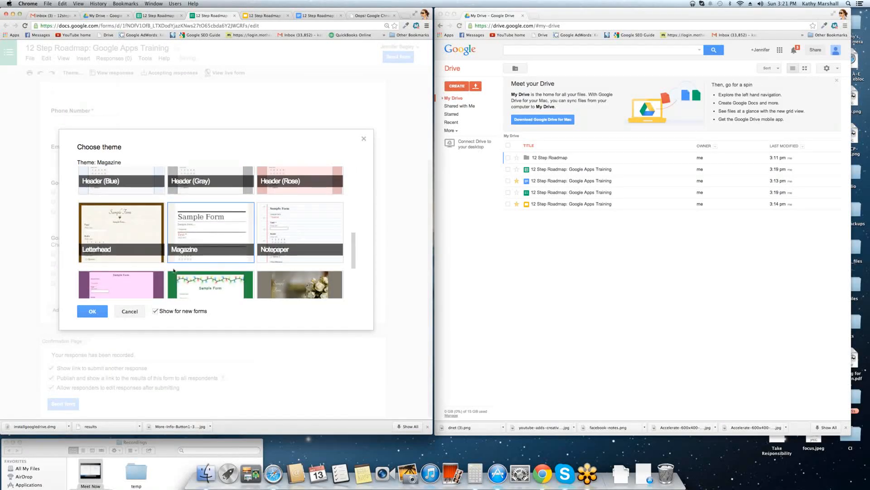
{"action": "left_click", "coordinate": [92, 311]}
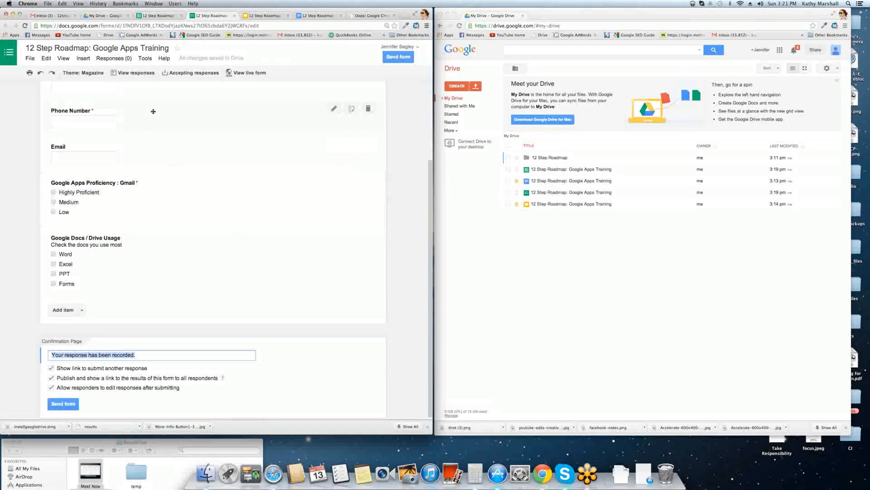
{"action": "left_click", "coordinate": [131, 73]}
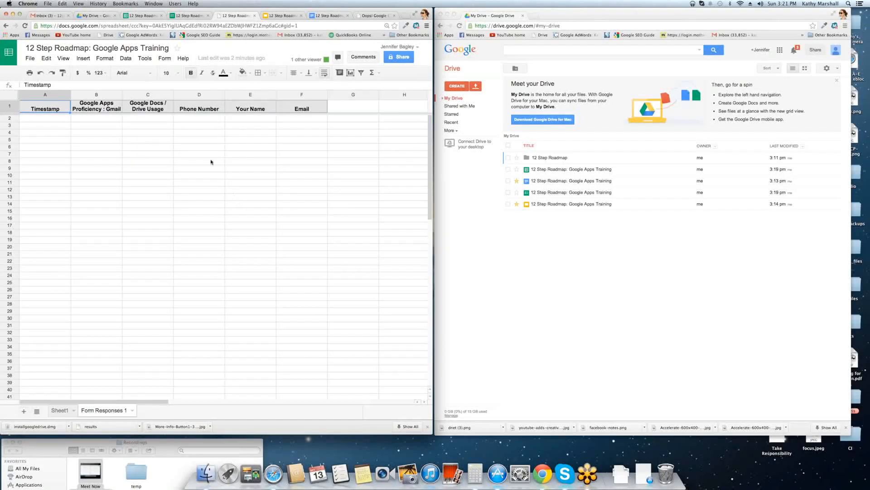
Compare Sheet1 with Form Responses 1, reload, and select question headers A1:F1 before returning to the form.
{"action": "left_click", "coordinate": [144, 17]}
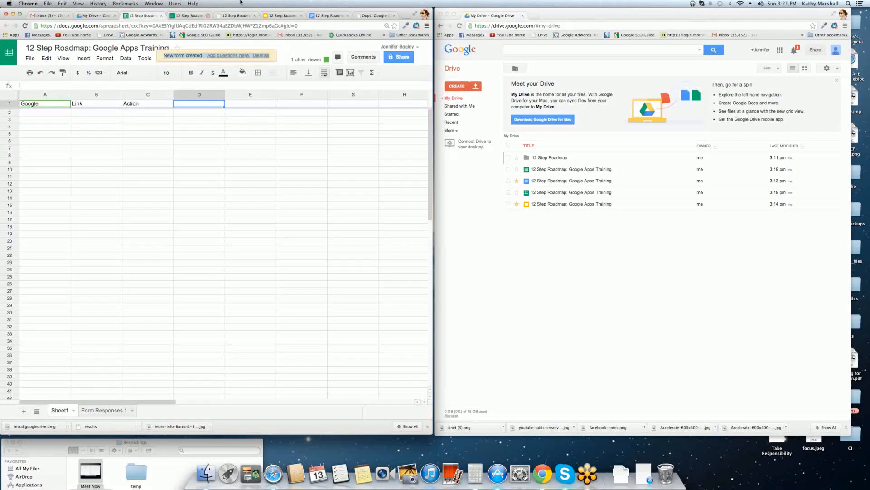
{"action": "left_click", "coordinate": [234, 17]}
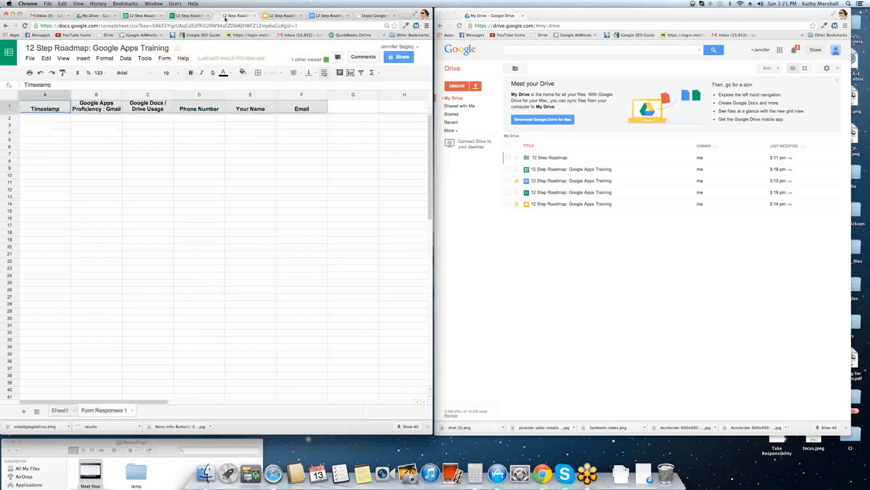
{"action": "left_click", "coordinate": [144, 16]}
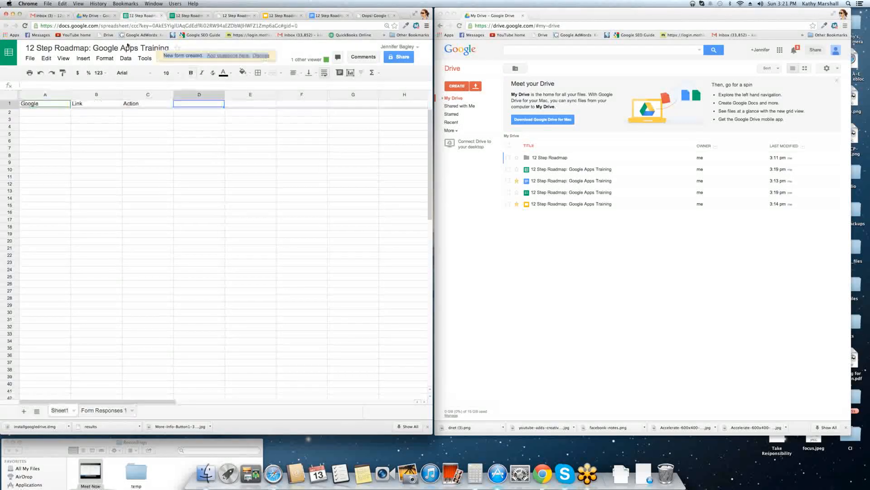
{"action": "left_click", "coordinate": [25, 25]}
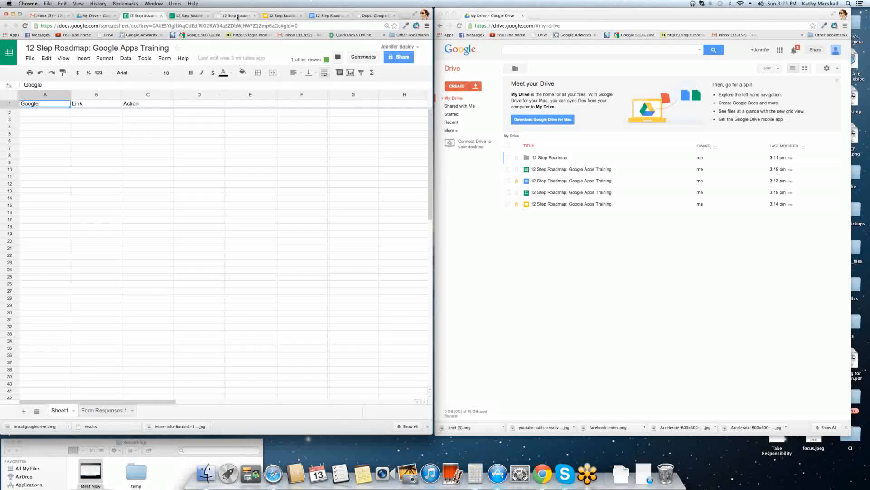
{"action": "left_click_drag", "start_coordinate": [46, 109], "coordinate": [299, 111]}
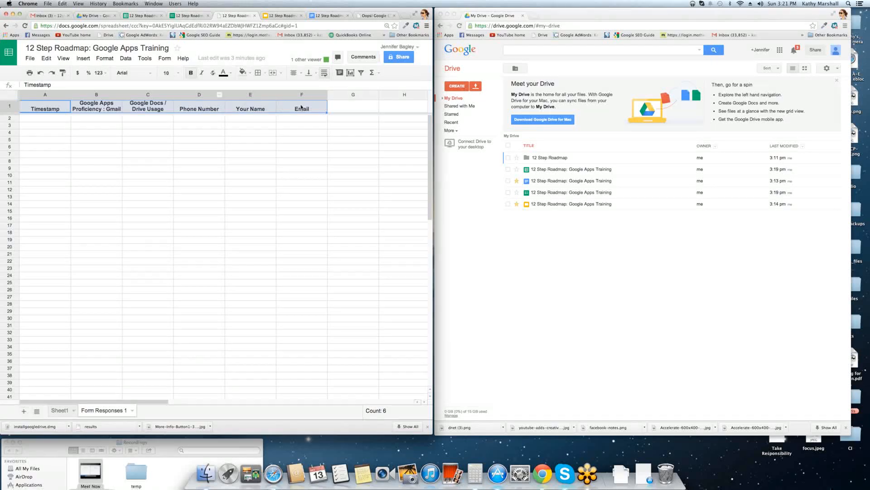
{"action": "left_click", "coordinate": [190, 15]}
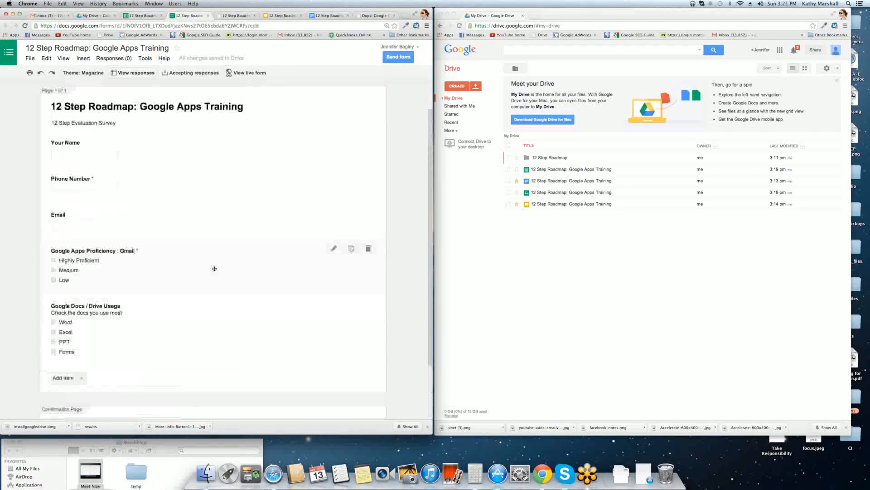
Toggle Accepting responses off and back on, then open the live form and select its address.
{"action": "left_click", "coordinate": [194, 72]}
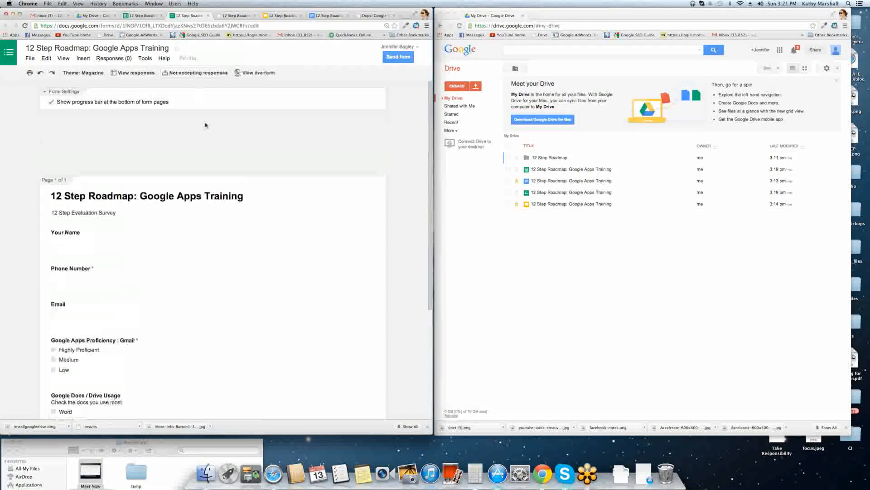
{"action": "left_click", "coordinate": [193, 73]}
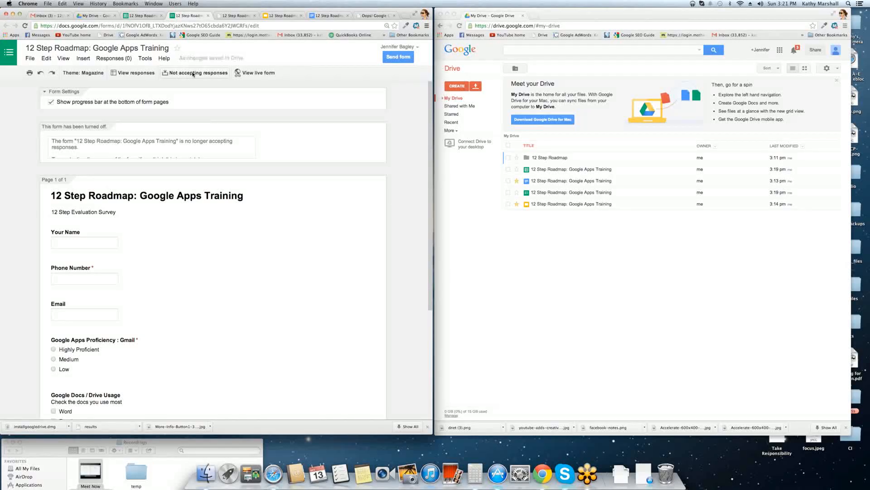
{"action": "left_click", "coordinate": [249, 73]}
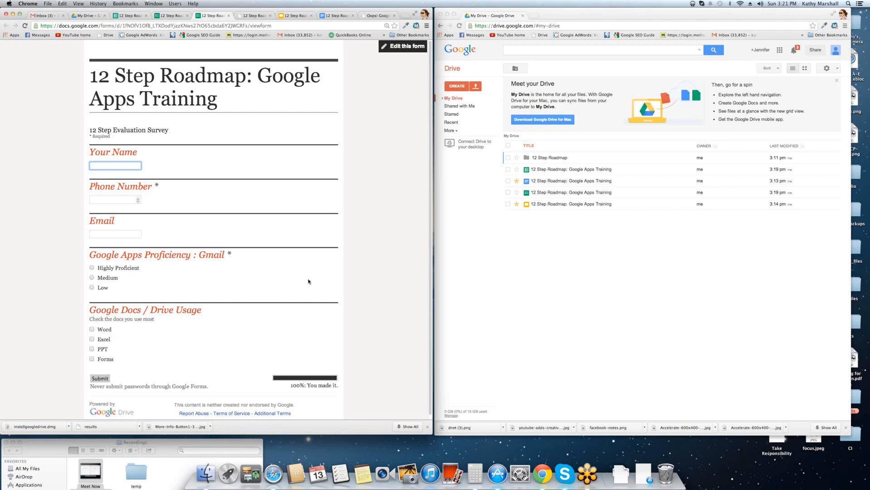
{"action": "scroll", "coordinate": [303, 285], "scroll_direction": "down", "scroll_amount": 1}
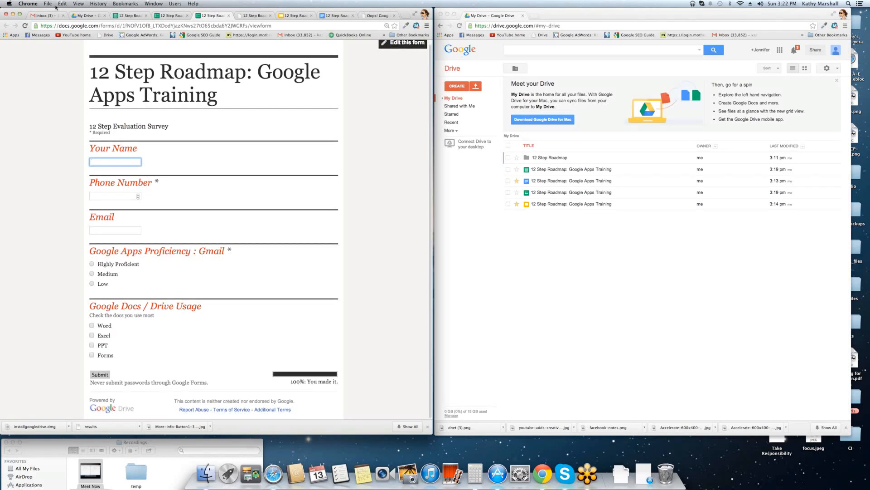
{"action": "left_click", "coordinate": [77, 26]}
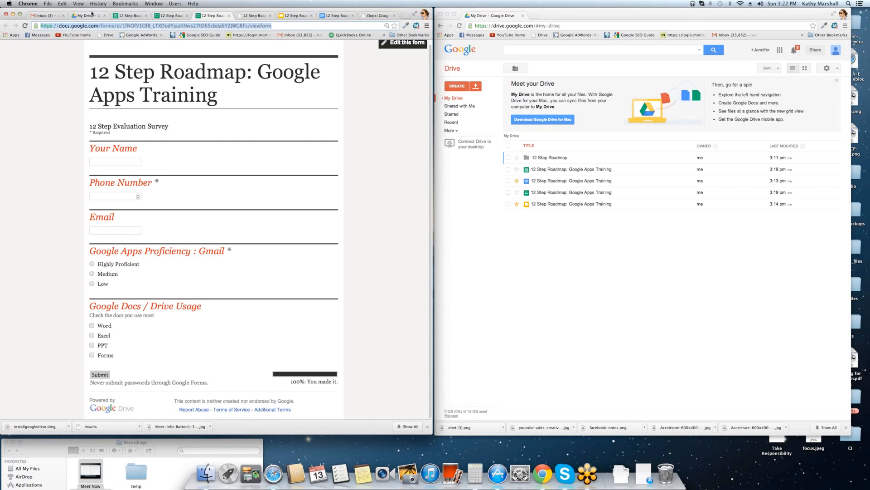
Look over the Drive list, Sheet1 cell A3, the responses sheet and the presentation, then return to the live form.
{"action": "left_click", "coordinate": [95, 15]}
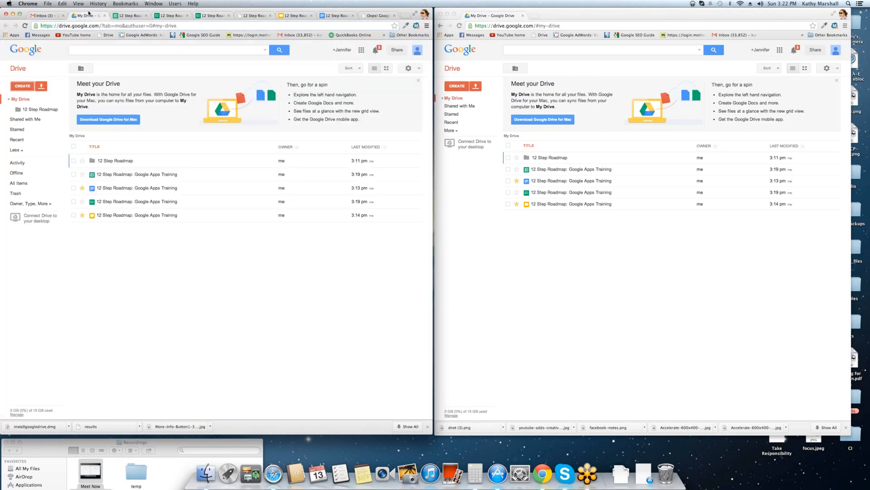
{"action": "left_click", "coordinate": [127, 16]}
{"action": "left_click", "coordinate": [42, 119]}
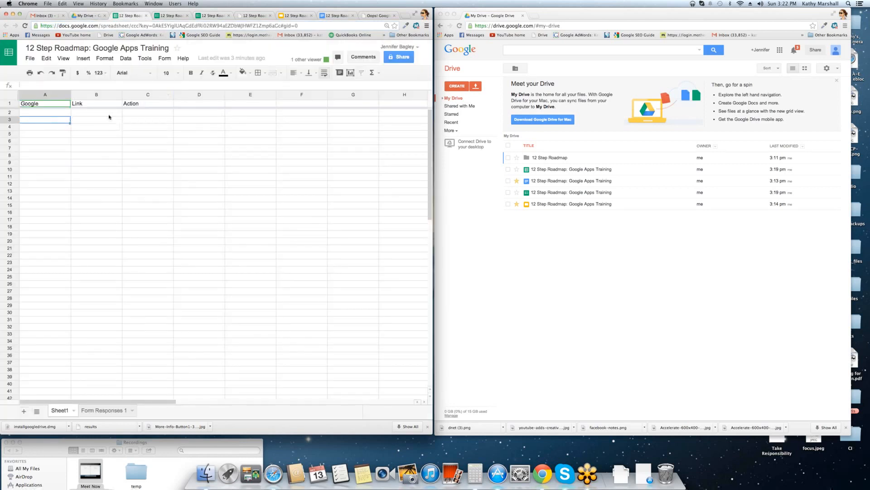
{"action": "left_click", "coordinate": [254, 15]}
{"action": "left_click", "coordinate": [293, 16]}
{"action": "left_click", "coordinate": [211, 17]}
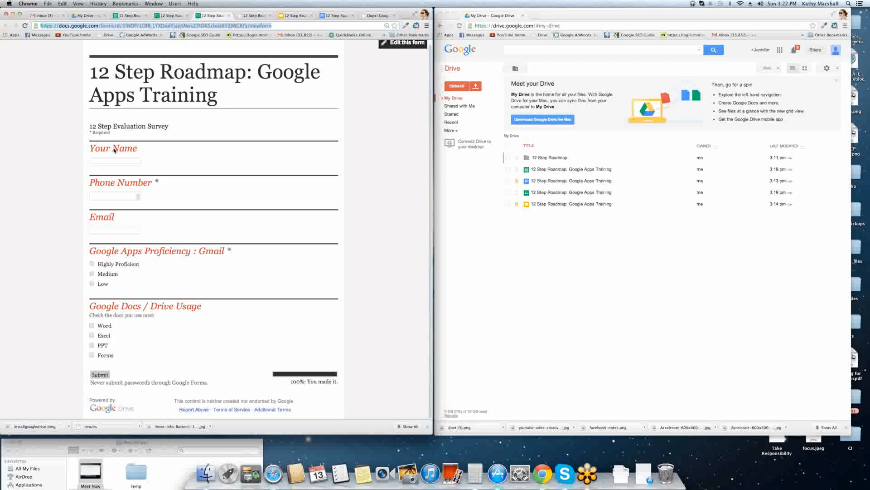
Enter test as the name, a test phone number, and a test email.
{"action": "left_click", "coordinate": [98, 160]}
{"action": "type", "text": "test"}
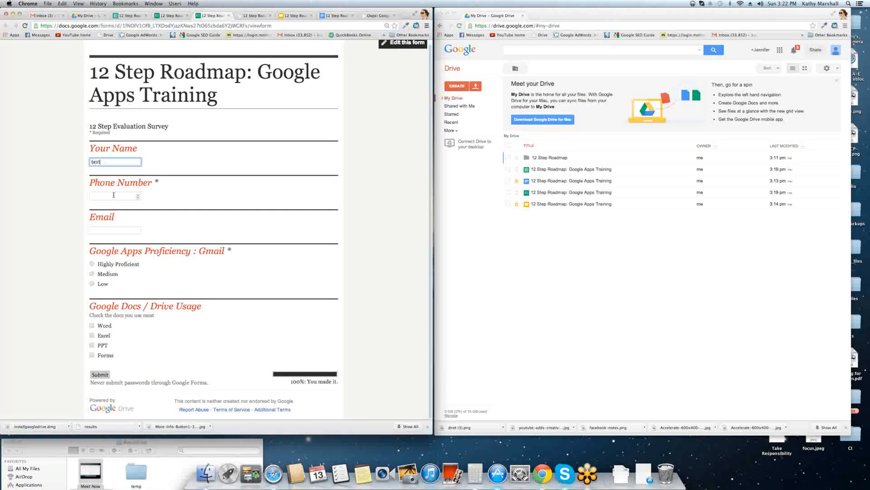
{"action": "left_click", "coordinate": [116, 195]}
{"action": "type", "text": "58555555"}
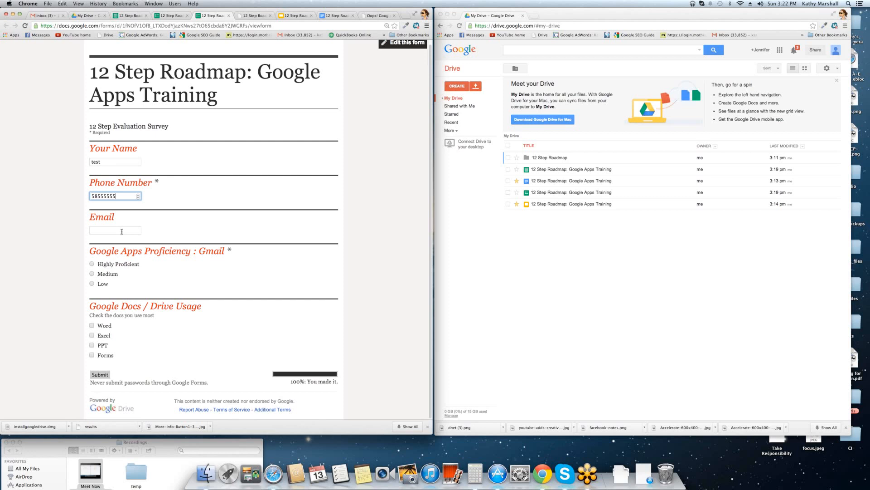
{"action": "left_click", "coordinate": [121, 231]}
{"action": "type", "text": "test"}
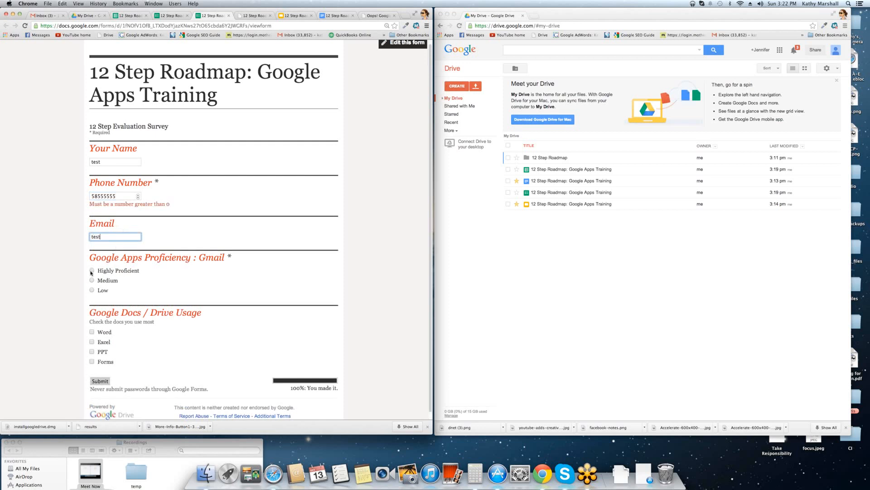
Answer Highly Proficient for Gmail and tick Word, Excel and PPT as used document types.
{"action": "left_click", "coordinate": [92, 270]}
{"action": "left_click", "coordinate": [91, 332]}
{"action": "left_click", "coordinate": [92, 341]}
{"action": "left_click", "coordinate": [92, 351]}
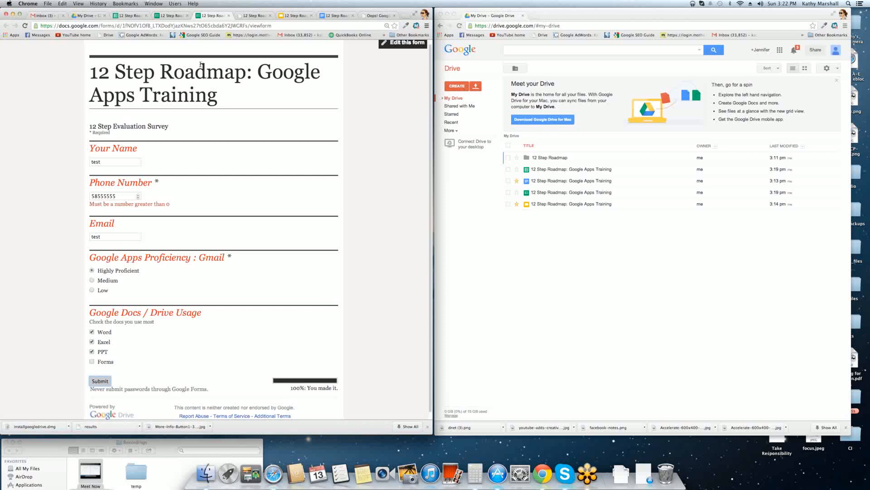
Highlight the '100%: You made it.' progress text and the submit area with its password warning.
{"action": "scroll", "coordinate": [356, 363], "scroll_direction": "down", "scroll_amount": 1}
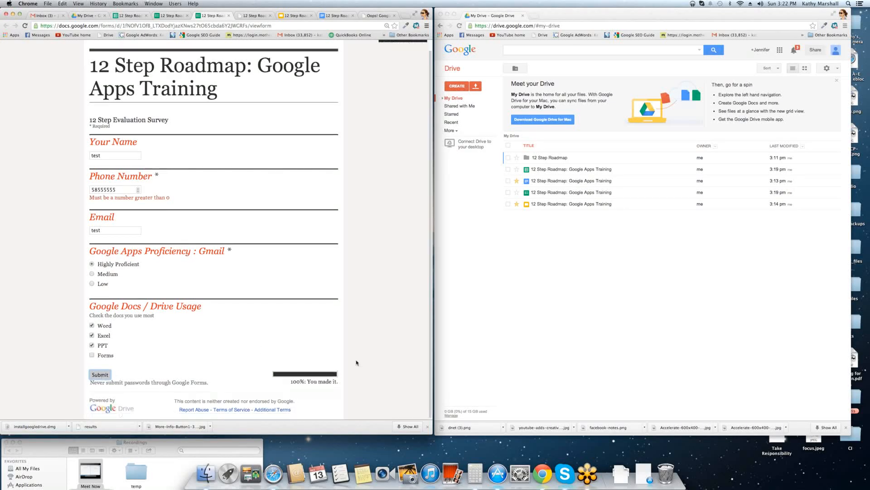
{"action": "left_click_drag", "start_coordinate": [291, 383], "coordinate": [344, 382]}
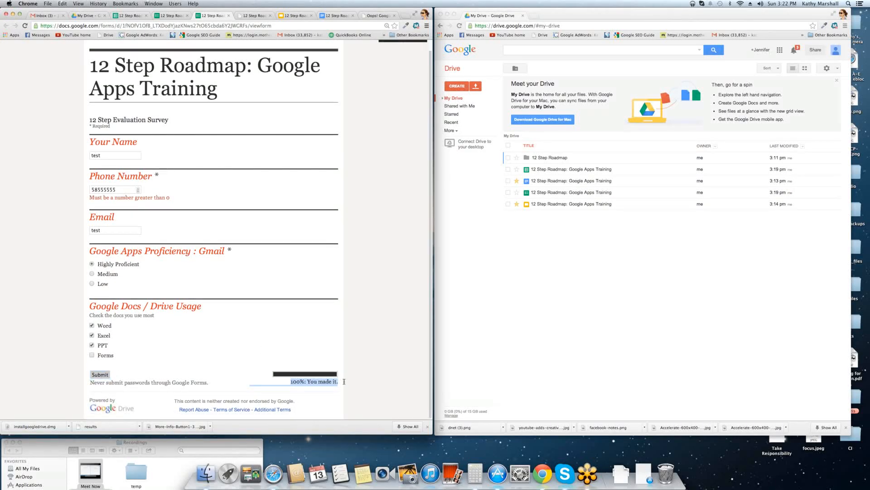
{"action": "left_click_drag", "start_coordinate": [224, 377], "coordinate": [70, 381]}
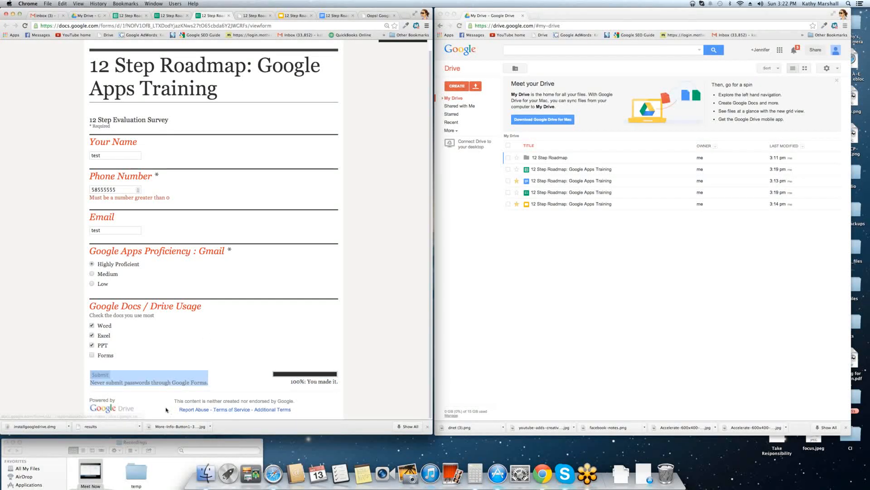
Turn off accepting responses in the 12 Step Roadmap form editor.
{"action": "left_click", "coordinate": [173, 17]}
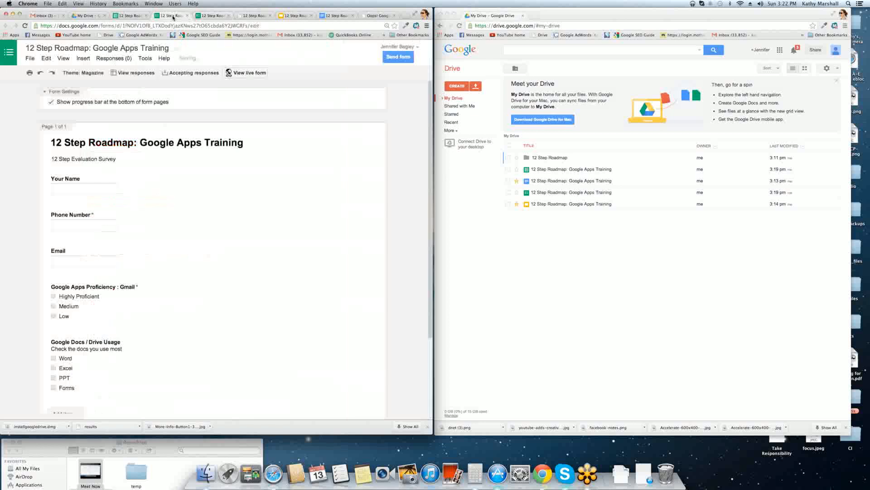
{"action": "left_click", "coordinate": [221, 16]}
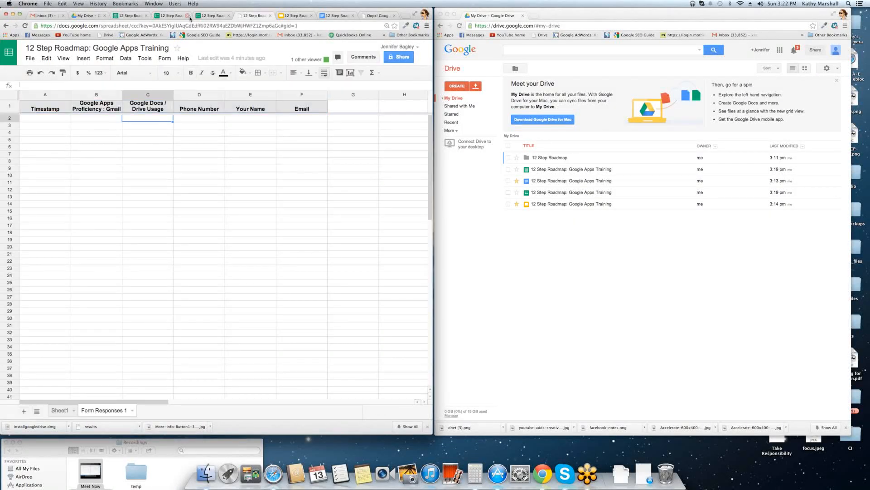
{"action": "left_click", "coordinate": [209, 16]}
{"action": "left_click", "coordinate": [172, 17]}
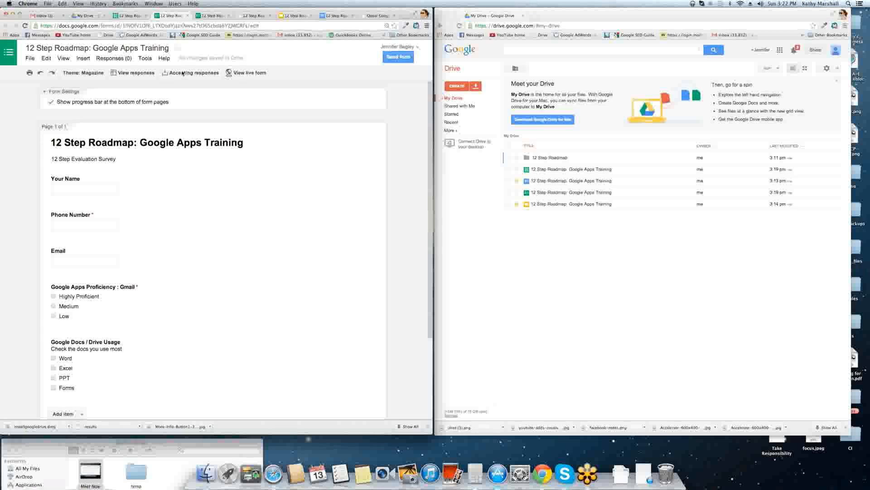
{"action": "left_click", "coordinate": [182, 73]}
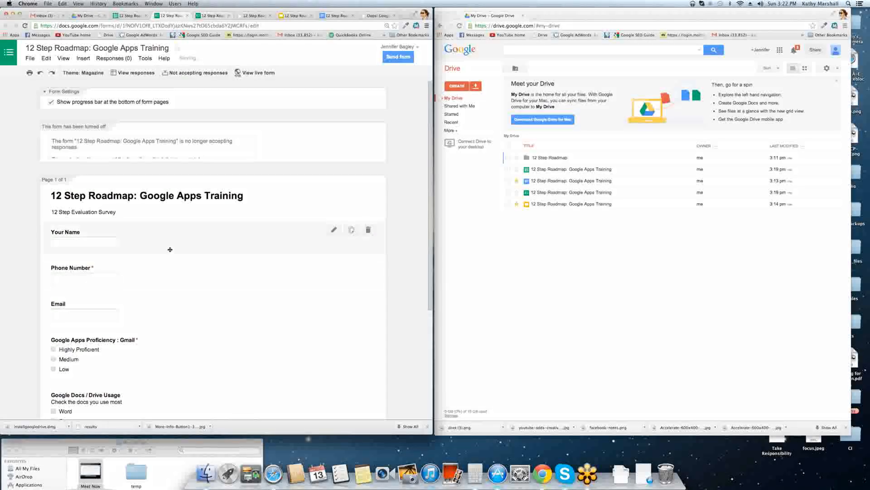
Submit the test response, highlight the closed-form notice, and return to the survey editor.
{"action": "left_click", "coordinate": [211, 16]}
{"action": "left_click", "coordinate": [141, 312]}
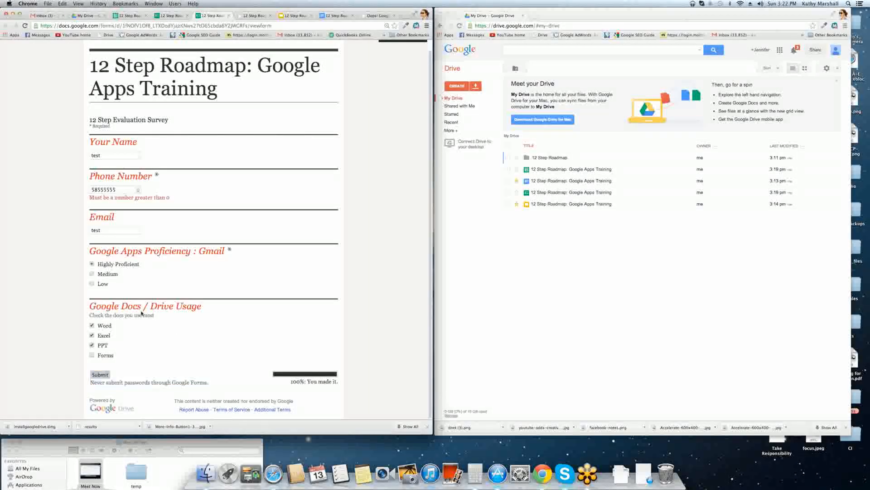
{"action": "left_click", "coordinate": [101, 374]}
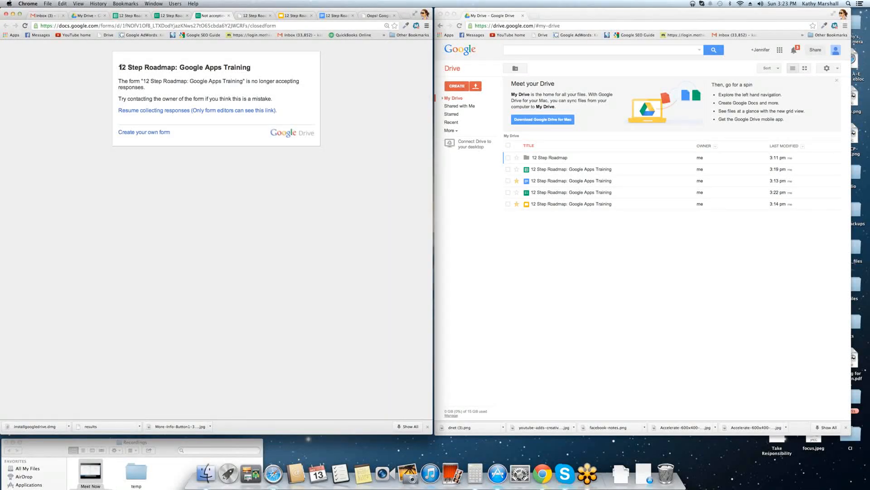
{"action": "left_click_drag", "start_coordinate": [119, 67], "coordinate": [177, 90]}
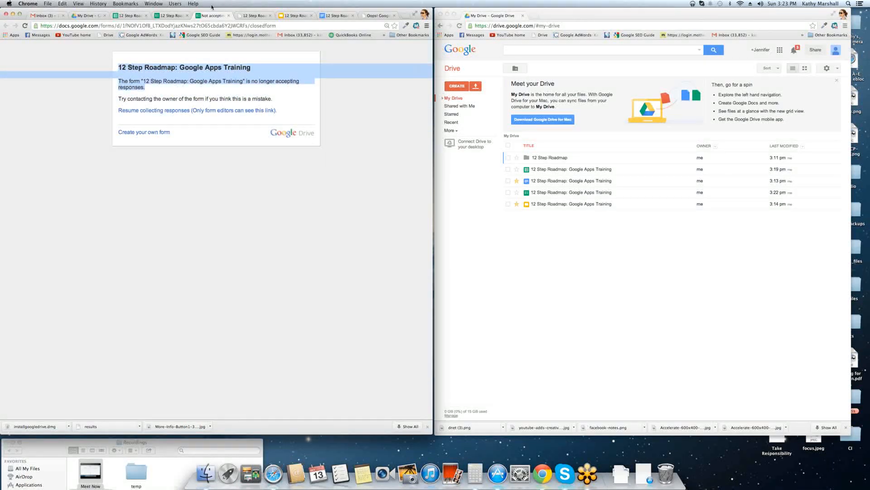
{"action": "left_click", "coordinate": [177, 16]}
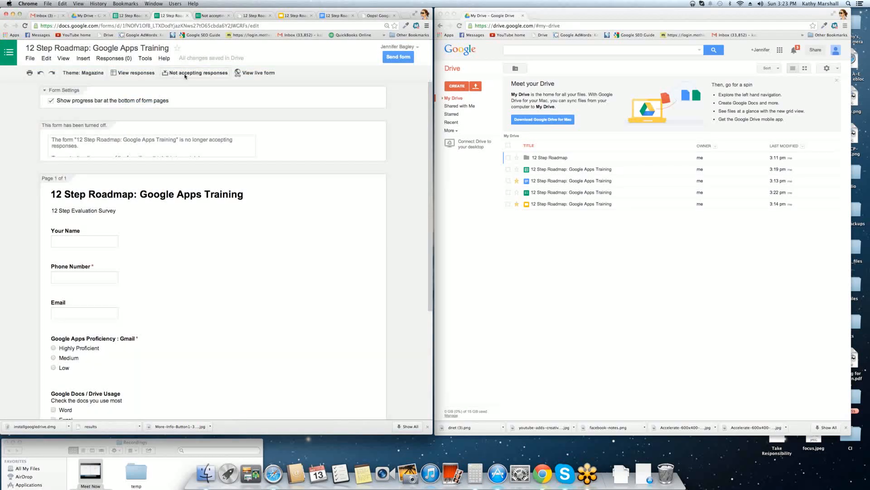
{"action": "scroll", "coordinate": [204, 191], "scroll_direction": "down", "scroll_amount": 2}
Reopen the survey as a live form and enter test name, phone number and email answers.
{"action": "left_click", "coordinate": [213, 15]}
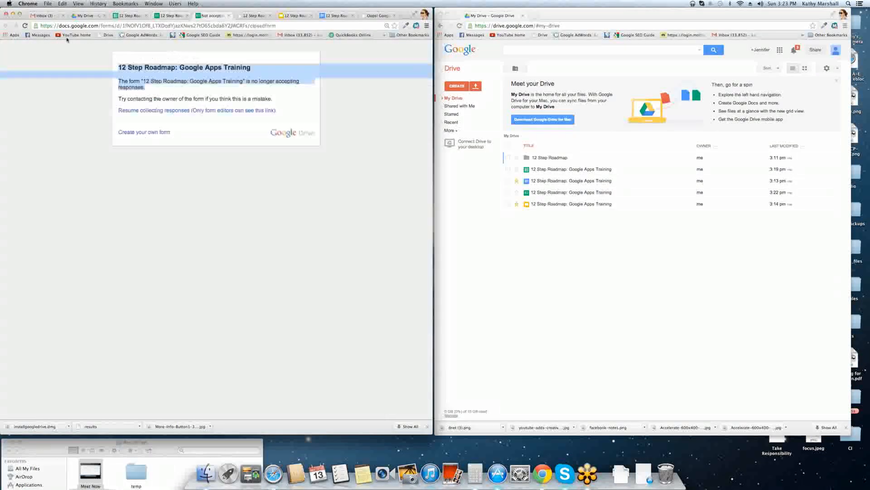
{"action": "left_click", "coordinate": [25, 26]}
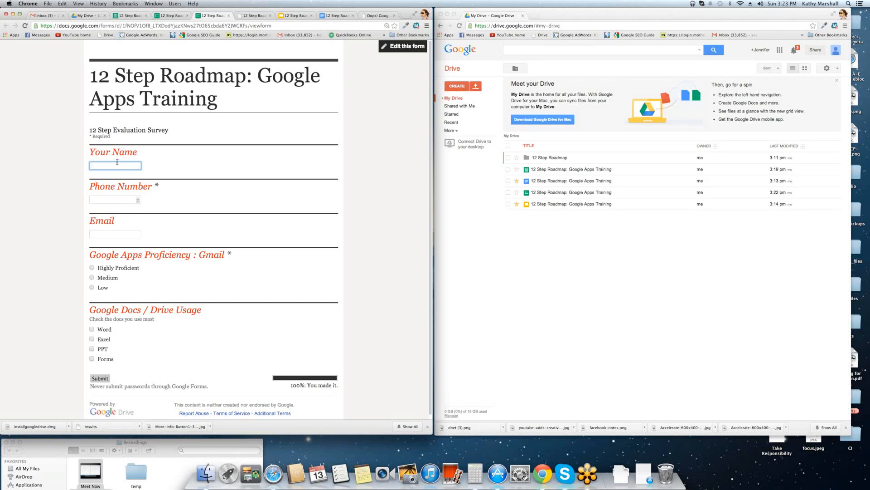
{"action": "type", "text": "est"}
{"action": "left_click", "coordinate": [134, 195]}
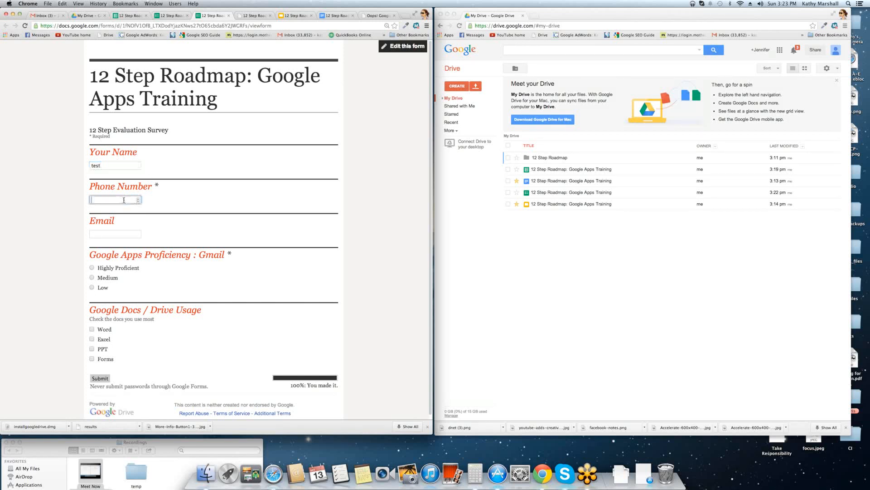
{"action": "type", "text": "5555"}
{"action": "left_click", "coordinate": [105, 236]}
{"action": "type", "text": "test"}
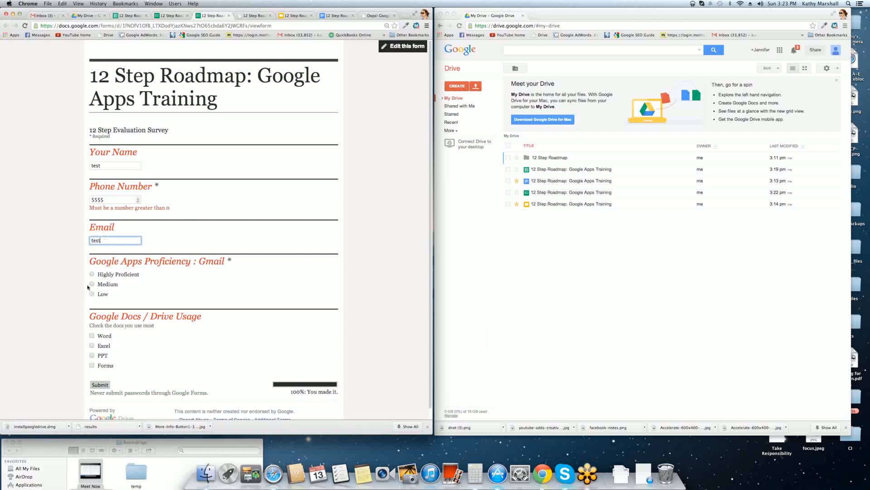
Choose Highly Proficient, tick PPT and Forms, then go back to My Drive.
{"action": "left_click", "coordinate": [92, 274]}
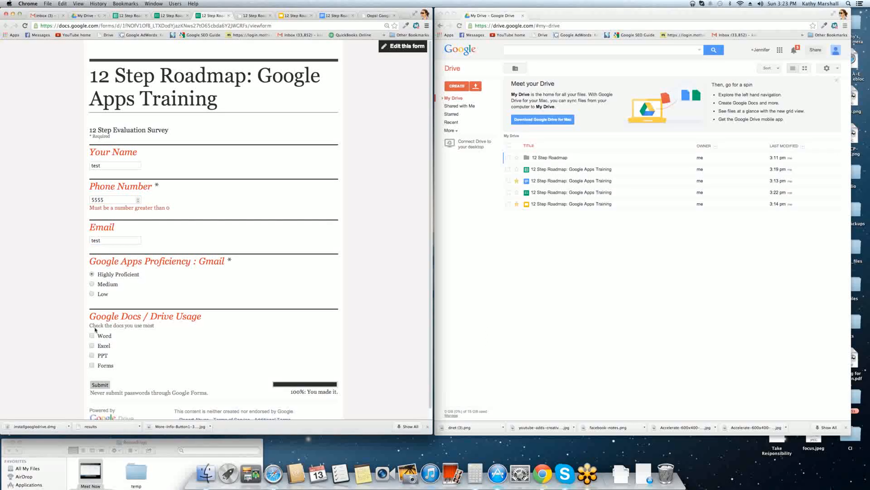
{"action": "left_click", "coordinate": [102, 356]}
{"action": "left_click", "coordinate": [101, 366]}
{"action": "scroll", "coordinate": [254, 339], "scroll_direction": "down", "scroll_amount": 1}
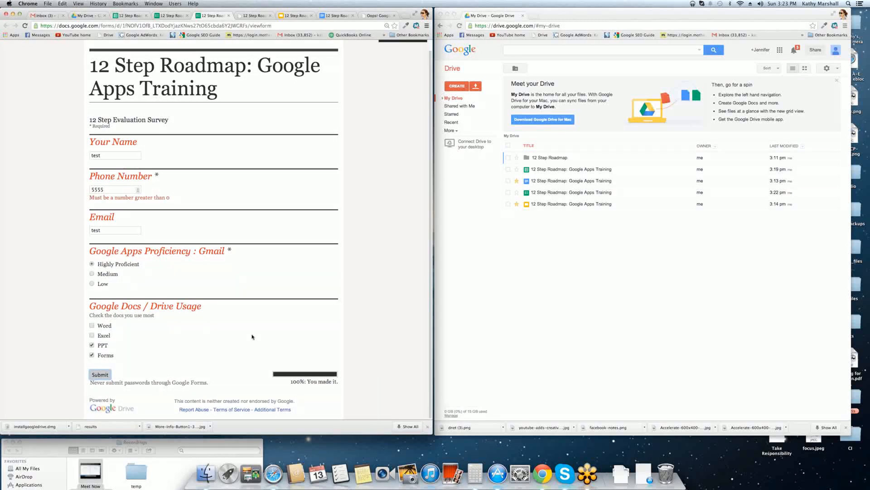
{"action": "left_click", "coordinate": [85, 17]}
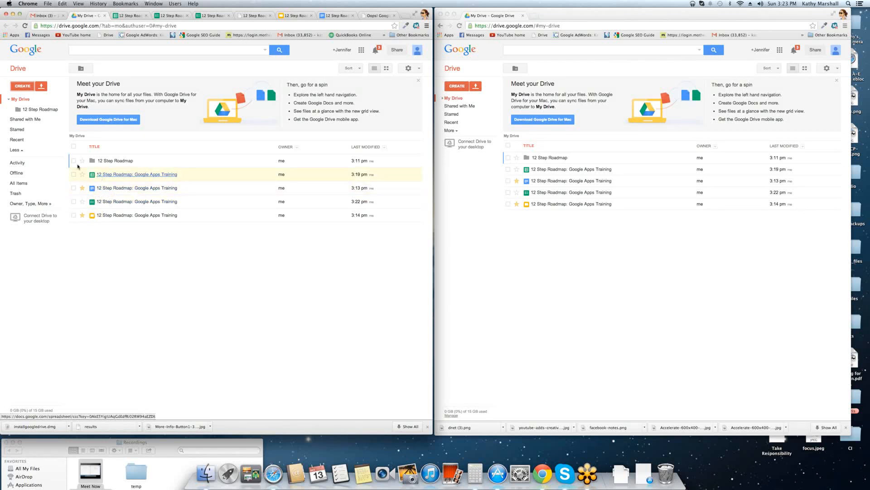
Create a new blank Google Drawing from the CREATE menu.
{"action": "left_click", "coordinate": [23, 87]}
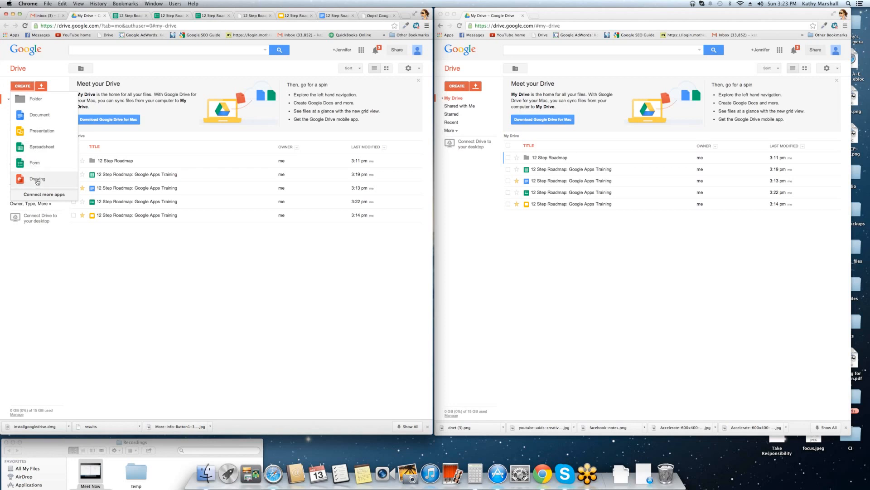
{"action": "left_click", "coordinate": [37, 180]}
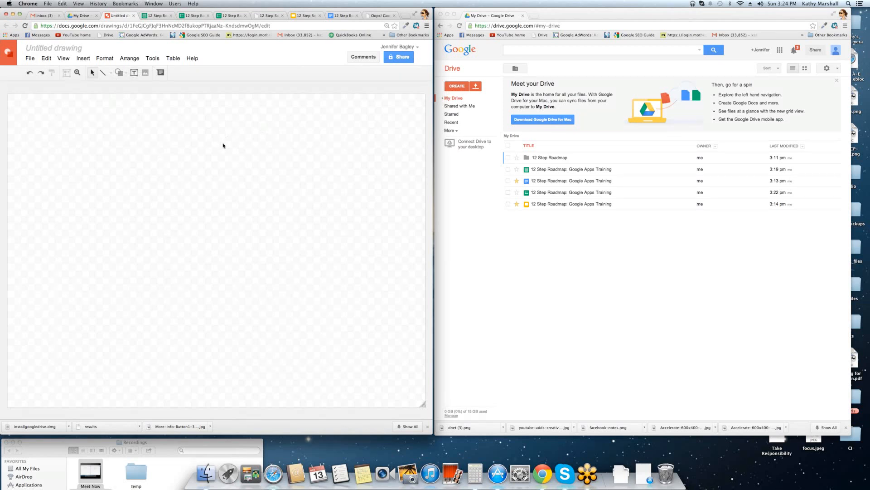
Search 'pixlr' in a new tab, open Pixlr.com's photo editor, then return to the untitled drawing.
{"action": "left_click", "coordinate": [405, 17]}
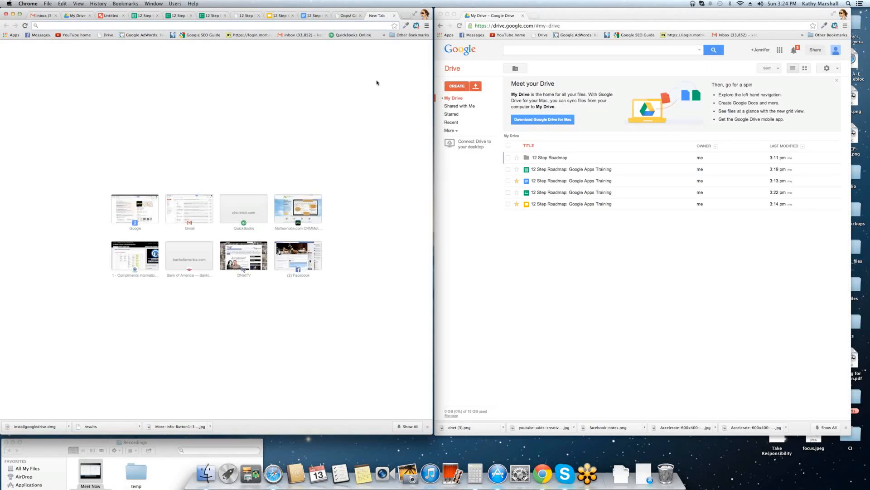
{"action": "type", "text": "pixlr"}
{"action": "key", "text": "Return"}
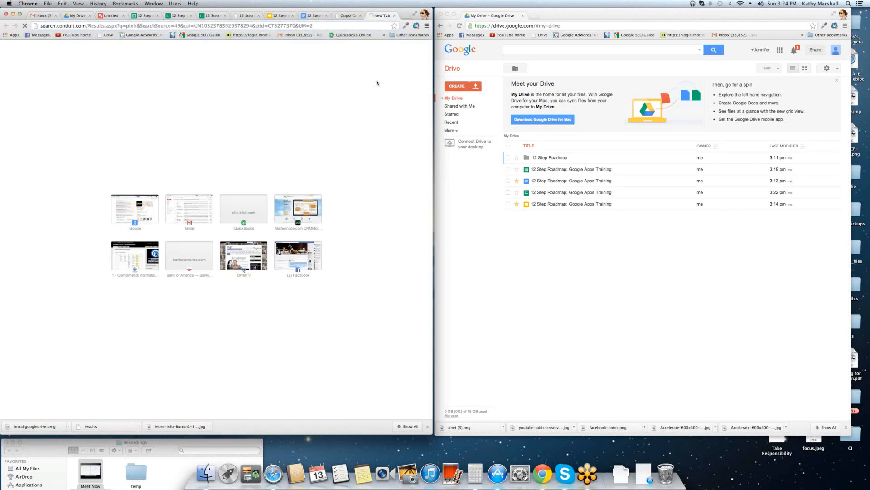
{"action": "left_click", "coordinate": [60, 92]}
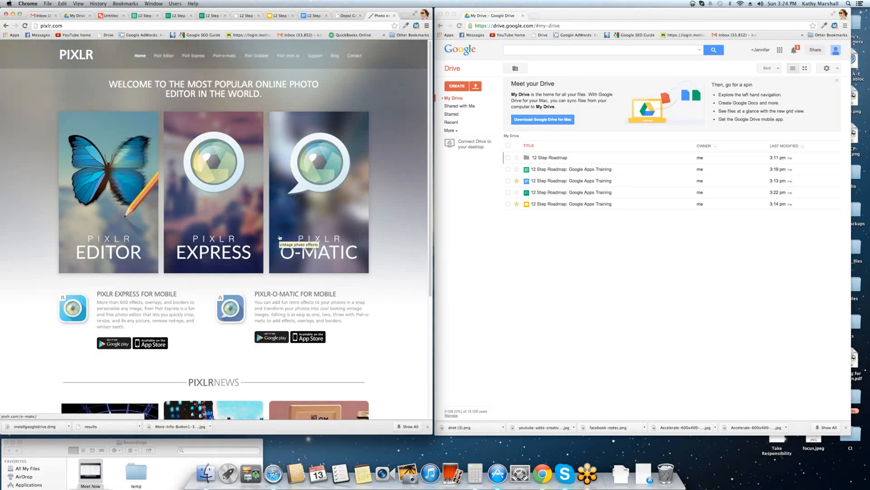
{"action": "left_click", "coordinate": [110, 15]}
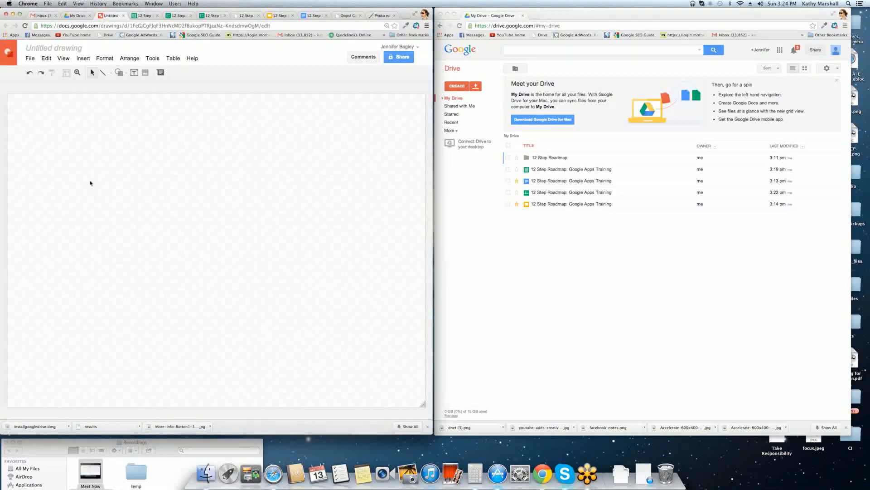
Rename the drawing to '12 Step Roadmap Logo'.
{"action": "left_click", "coordinate": [51, 48]}
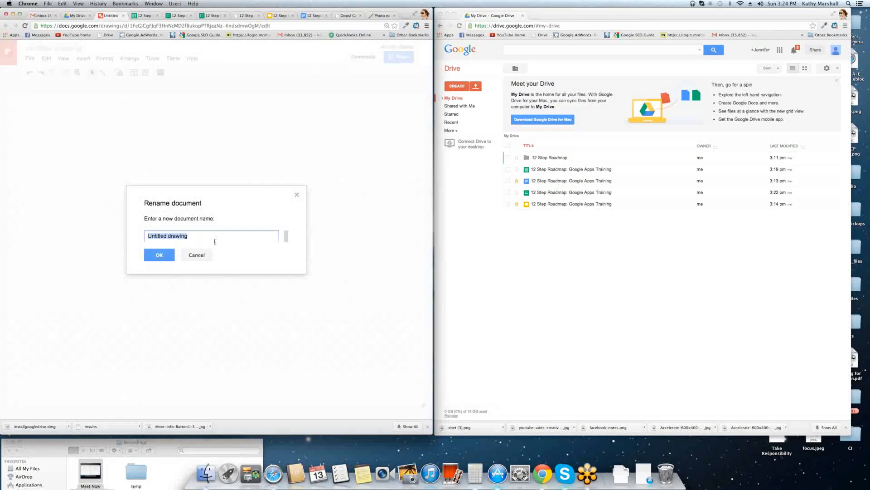
{"action": "type", "text": "12 Step Roadmap Logo"}
{"action": "left_click", "coordinate": [159, 255]}
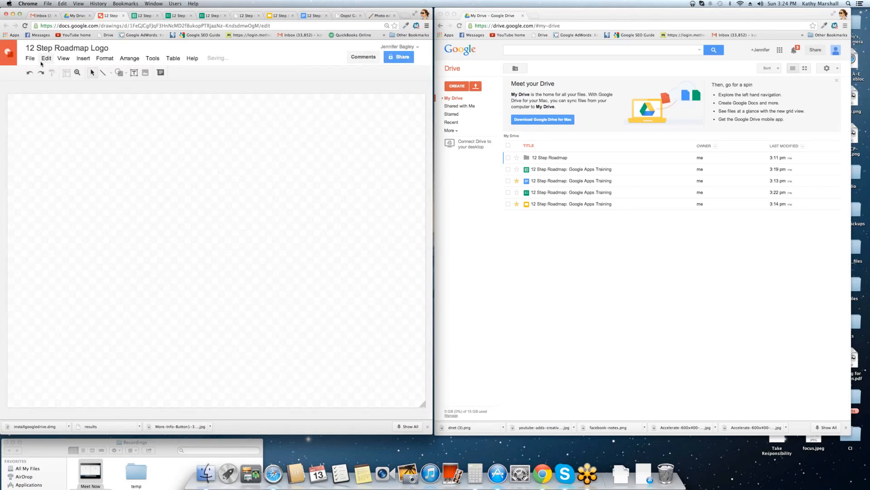
Upload the Accelerate promo jpg from the computer onto the canvas.
{"action": "left_click", "coordinate": [63, 58]}
{"action": "mouse_move", "coordinate": [83, 60]}
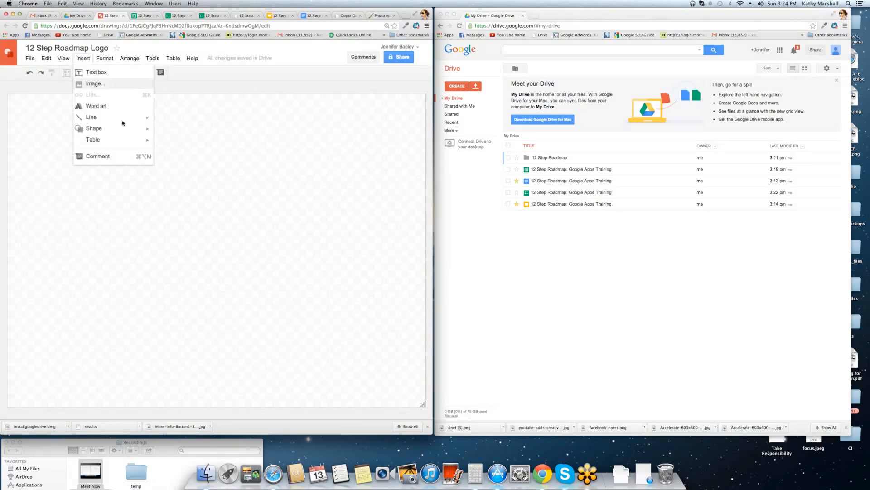
{"action": "left_click", "coordinate": [91, 84]}
{"action": "left_click", "coordinate": [271, 240]}
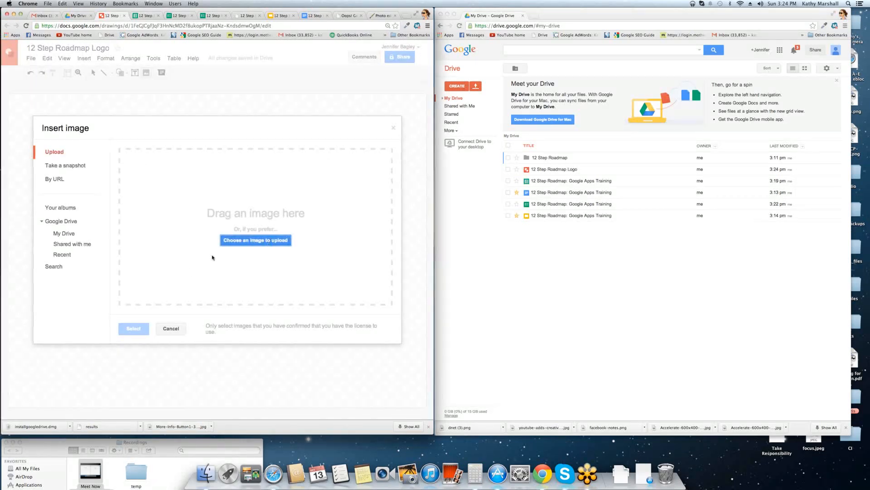
{"action": "scroll", "coordinate": [101, 131], "scroll_direction": "down", "scroll_amount": 5}
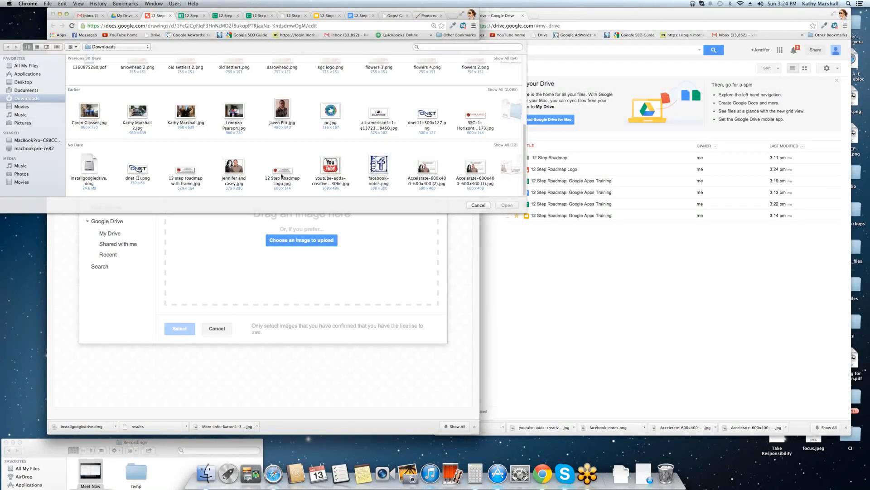
{"action": "double_click", "coordinate": [433, 168]}
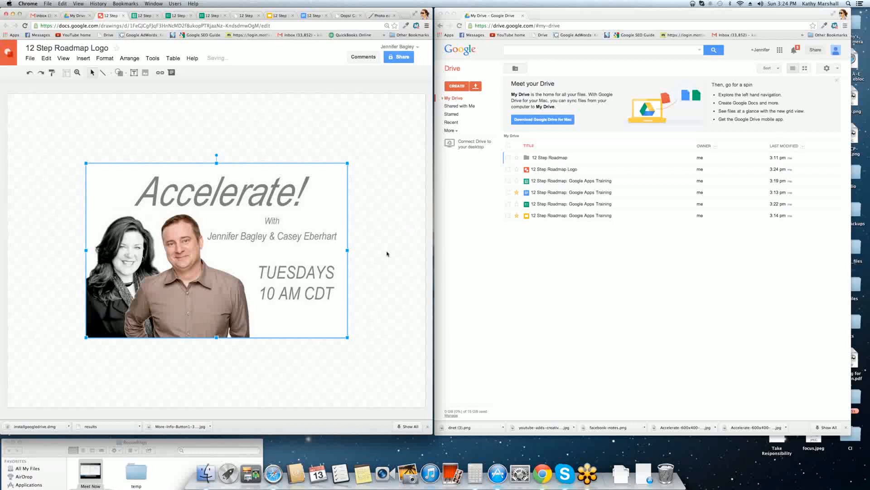
Draw an empty text box above the 'Accelerate!' heading, then go back to My Drive.
{"action": "left_click", "coordinate": [387, 253]}
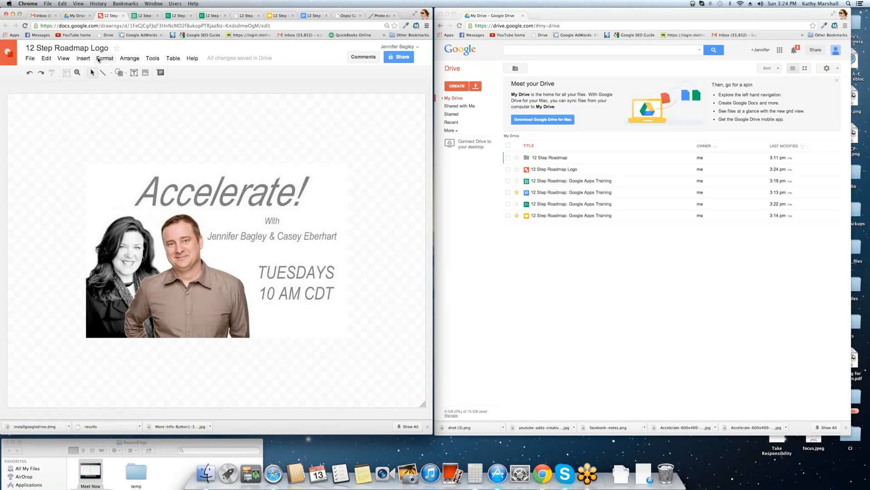
{"action": "left_click", "coordinate": [82, 59]}
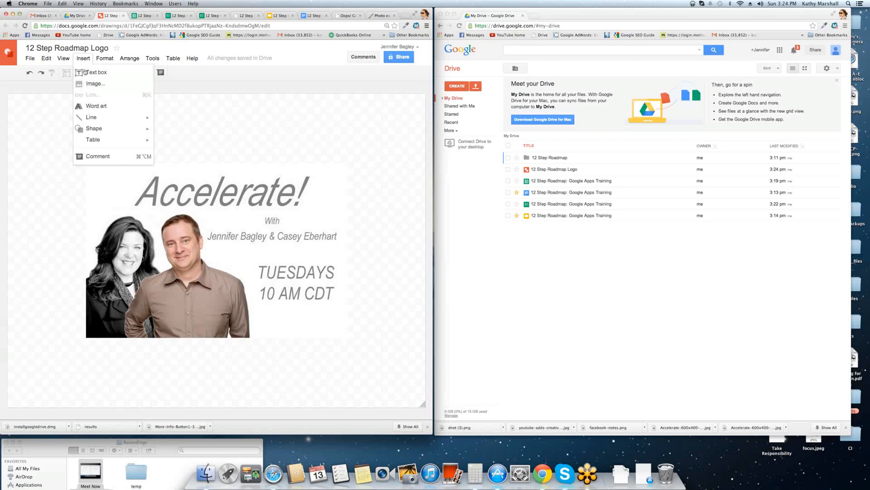
{"action": "left_click", "coordinate": [97, 72]}
{"action": "left_click_drag", "start_coordinate": [144, 181], "coordinate": [270, 139]}
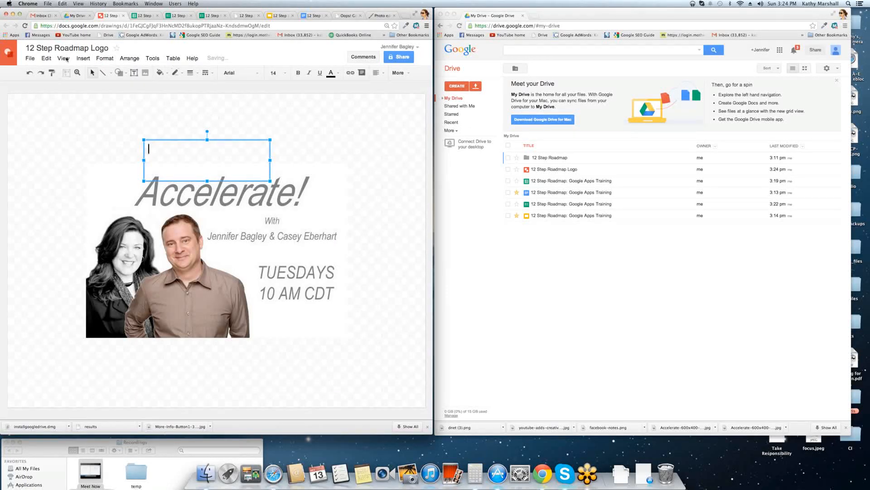
{"action": "left_click", "coordinate": [77, 15]}
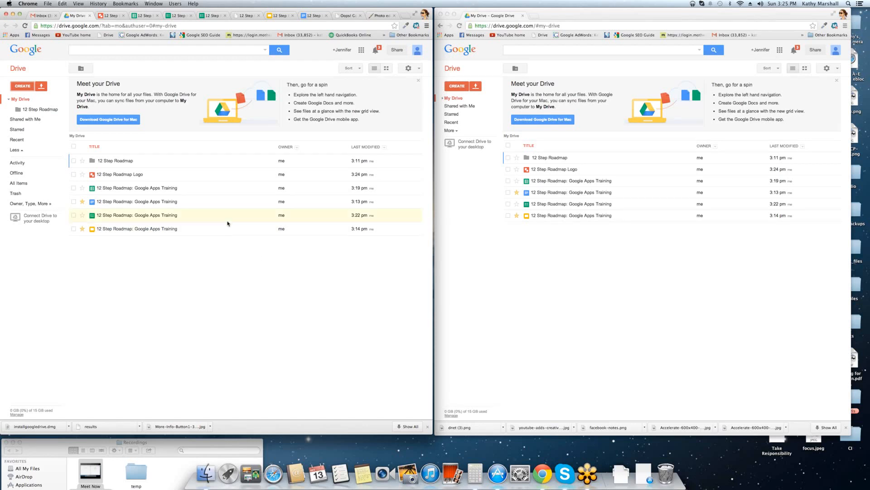
Close the leftover form tabs and open Share settings on the 12 Step Roadmap spreadsheet.
{"action": "left_click", "coordinate": [139, 16]}
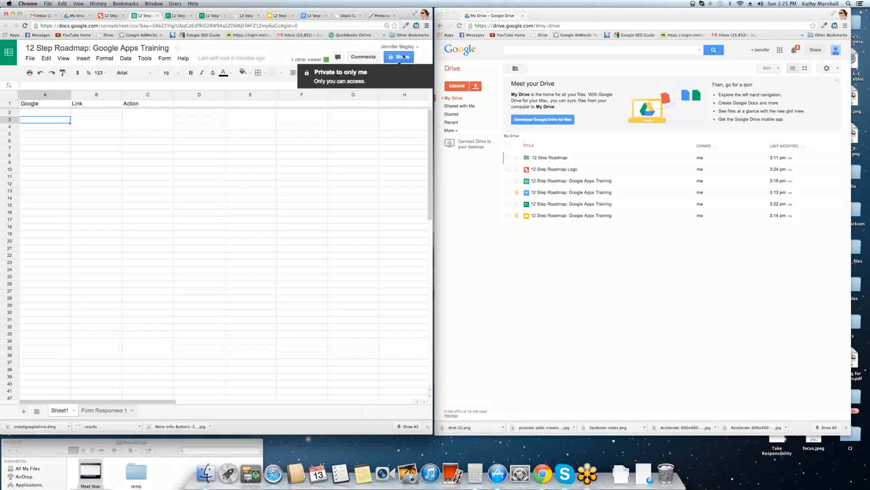
{"action": "left_click", "coordinate": [111, 15]}
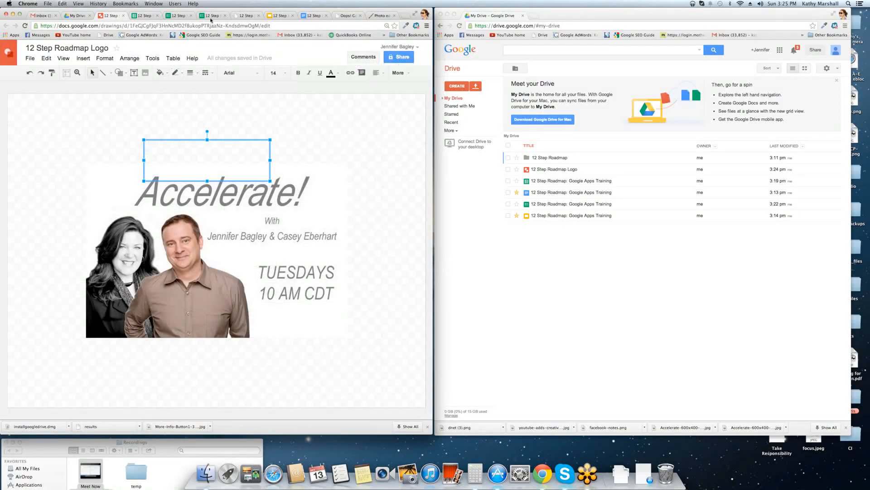
{"action": "left_click", "coordinate": [175, 16]}
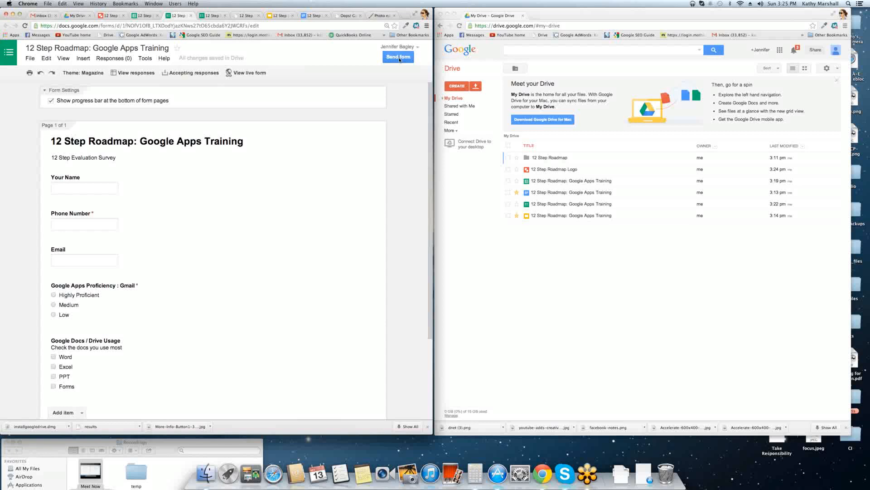
{"action": "left_click", "coordinate": [216, 17]}
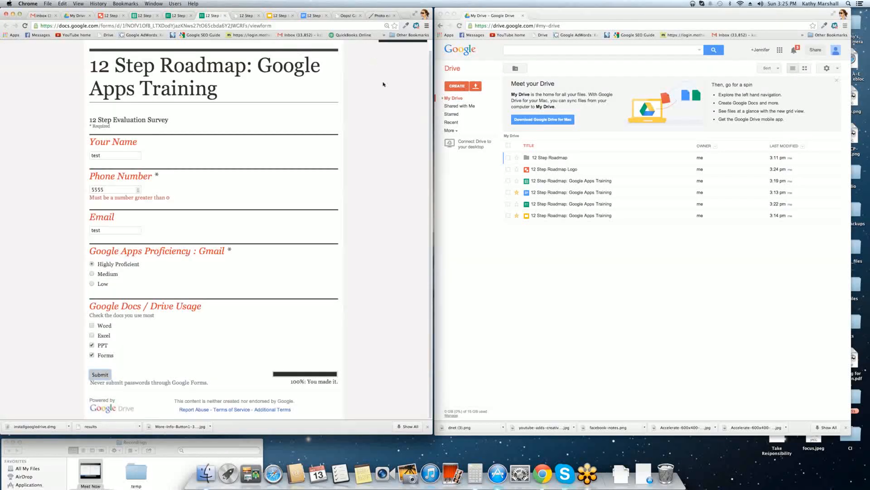
{"action": "scroll", "coordinate": [384, 84], "scroll_direction": "up", "scroll_amount": 1}
{"action": "left_click", "coordinate": [404, 44]}
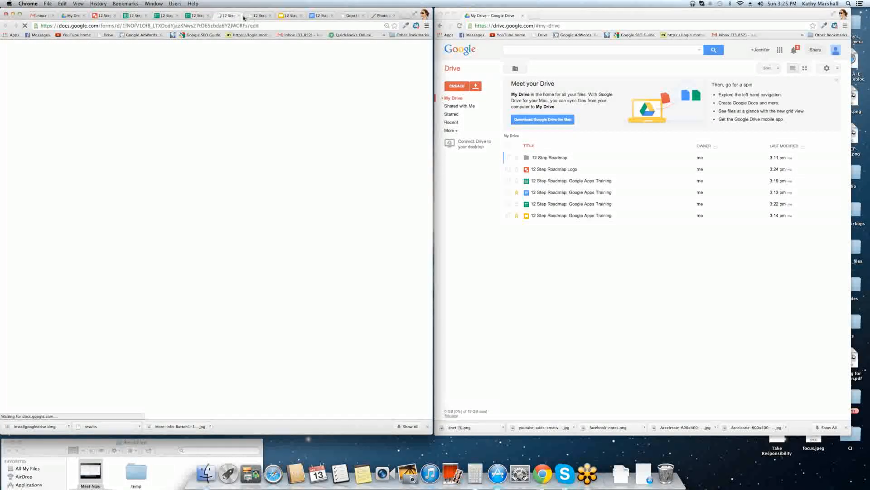
{"action": "left_click", "coordinate": [238, 15]}
{"action": "left_click", "coordinate": [208, 16]}
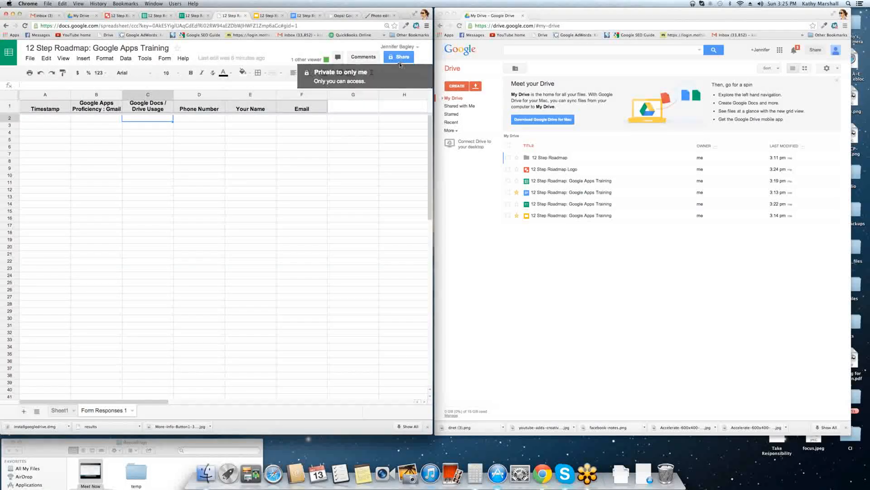
{"action": "left_click", "coordinate": [157, 17]}
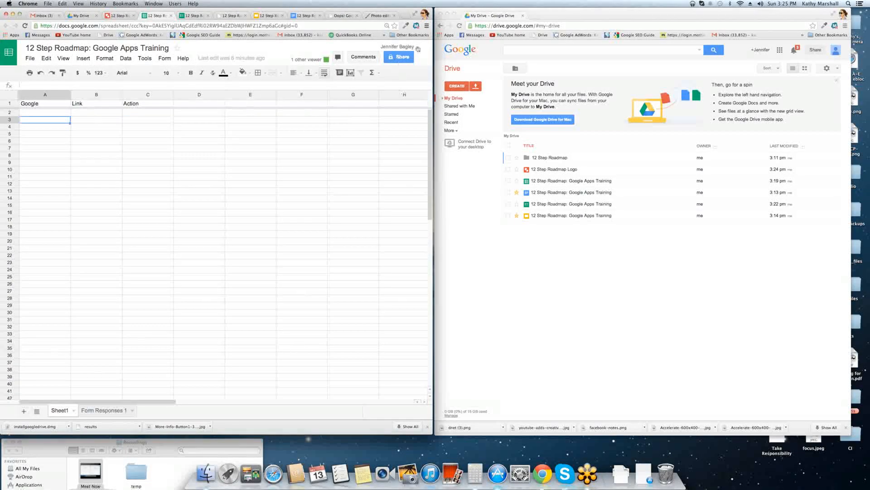
{"action": "left_click", "coordinate": [399, 57]}
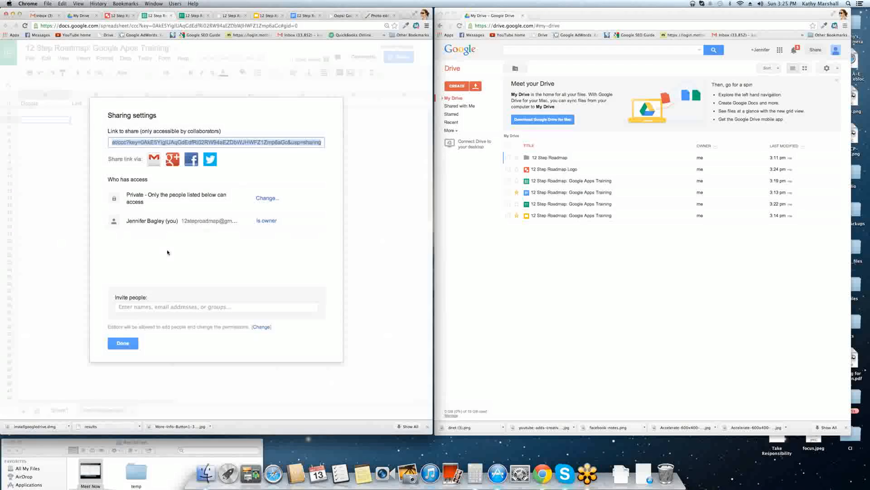
Select the share link, highlight the Private access description, and open the Change... visibility options.
{"action": "left_click", "coordinate": [122, 143]}
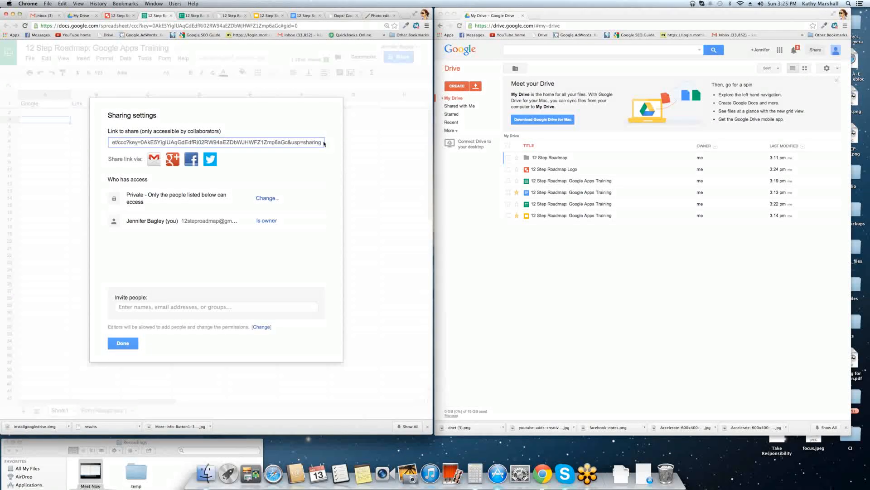
{"action": "left_click_drag", "start_coordinate": [313, 141], "coordinate": [190, 142]}
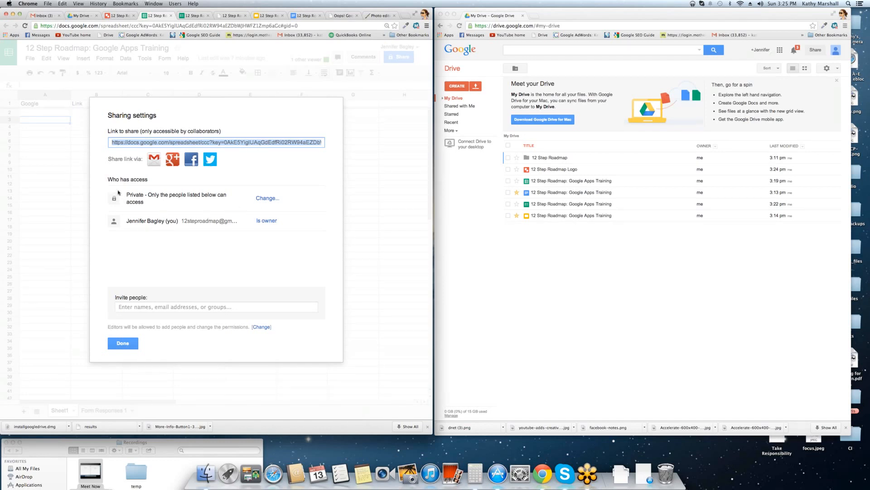
{"action": "left_click_drag", "start_coordinate": [127, 194], "coordinate": [177, 203]}
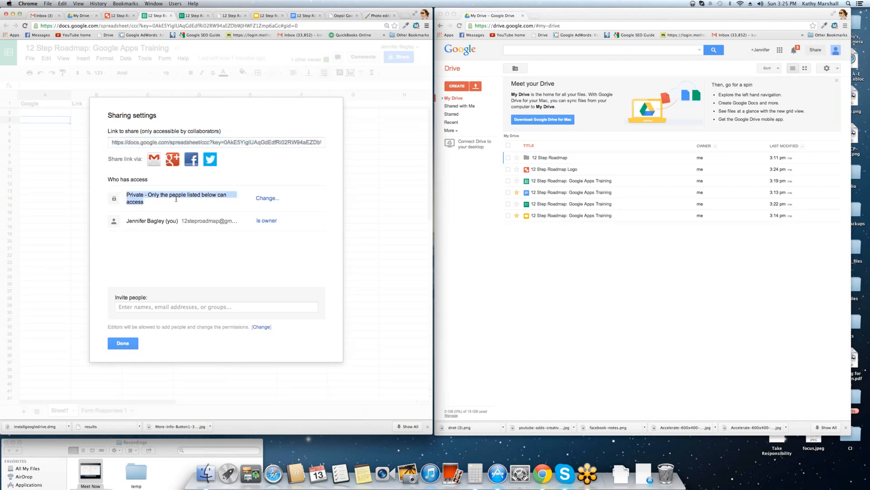
{"action": "left_click", "coordinate": [266, 198]}
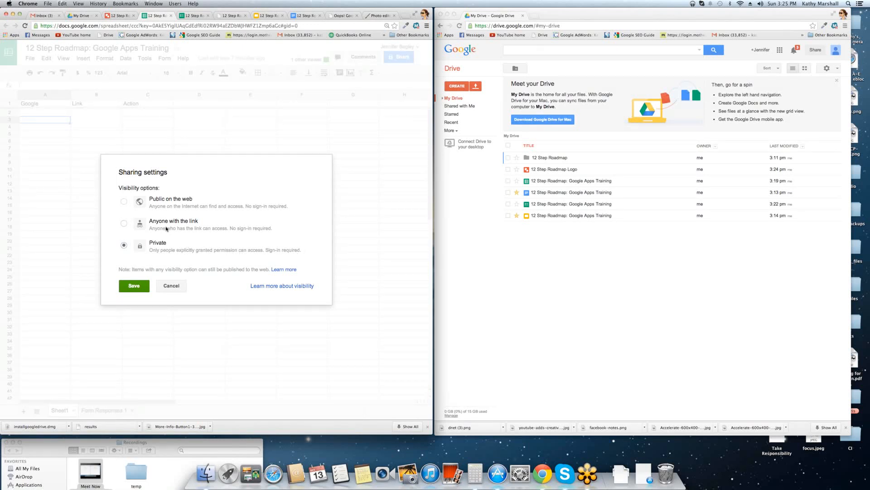
Try Anyone with the link and Public on the web with Can view, then cancel, staying Private.
{"action": "left_click", "coordinate": [124, 223]}
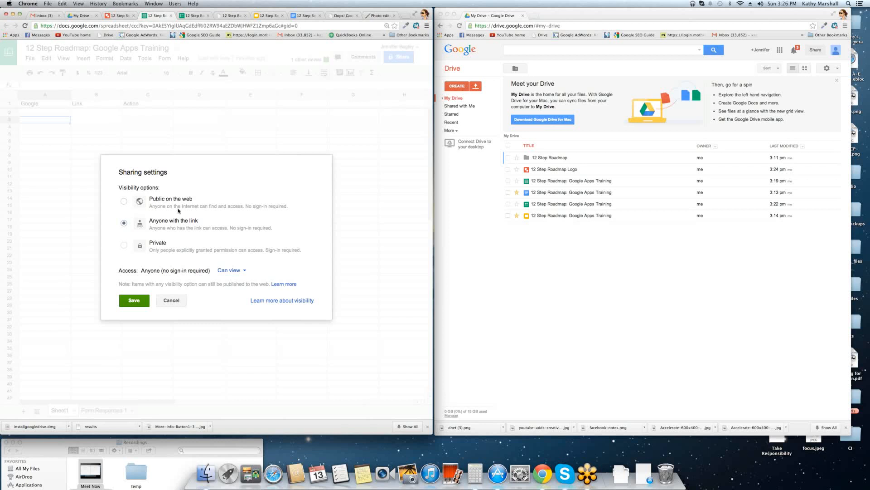
{"action": "left_click", "coordinate": [121, 200]}
{"action": "left_click_drag", "start_coordinate": [126, 271], "coordinate": [167, 271]}
{"action": "left_click", "coordinate": [241, 271]}
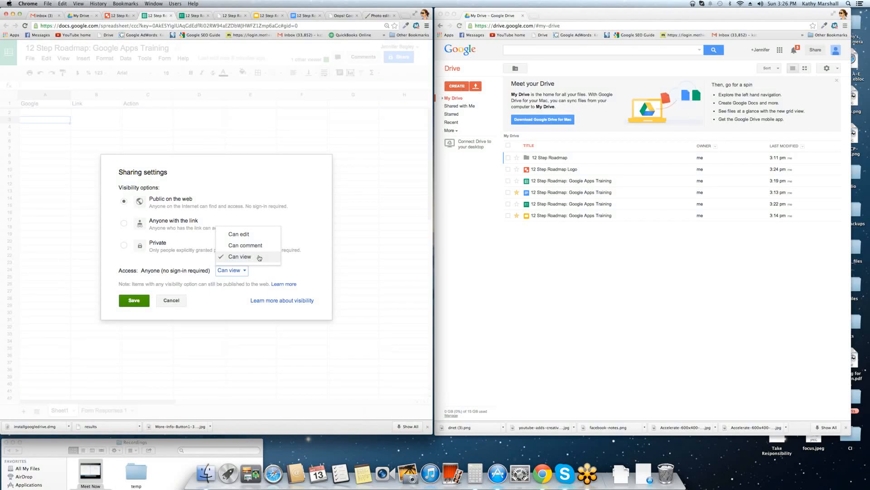
{"action": "left_click", "coordinate": [187, 285]}
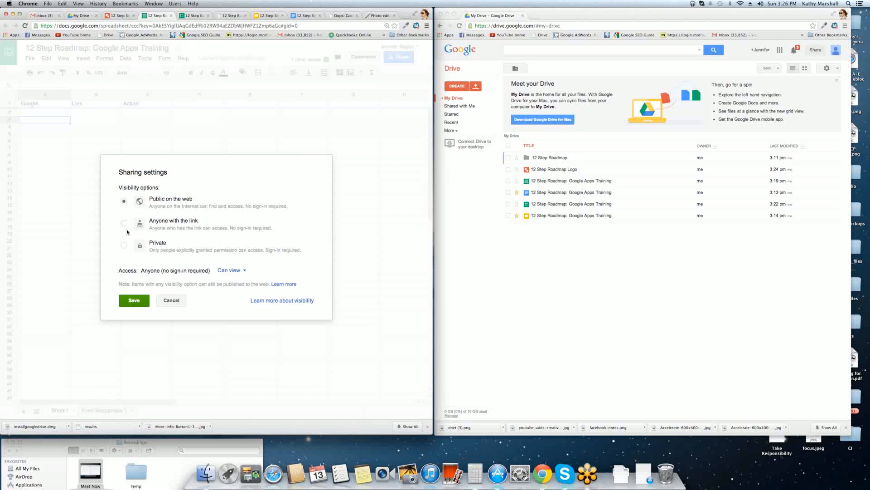
{"action": "left_click", "coordinate": [177, 299]}
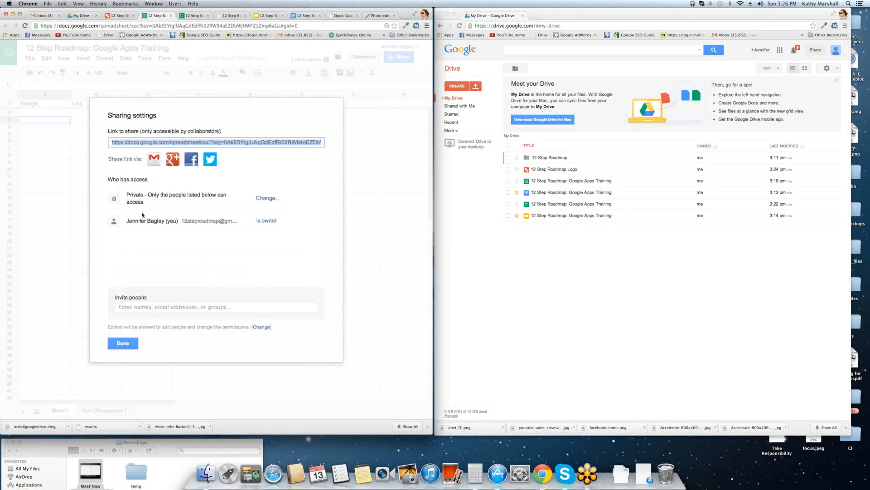
Invite the collaborator's e-mail address with Can edit access, share, and close the sharing settings.
{"action": "left_click", "coordinate": [128, 308]}
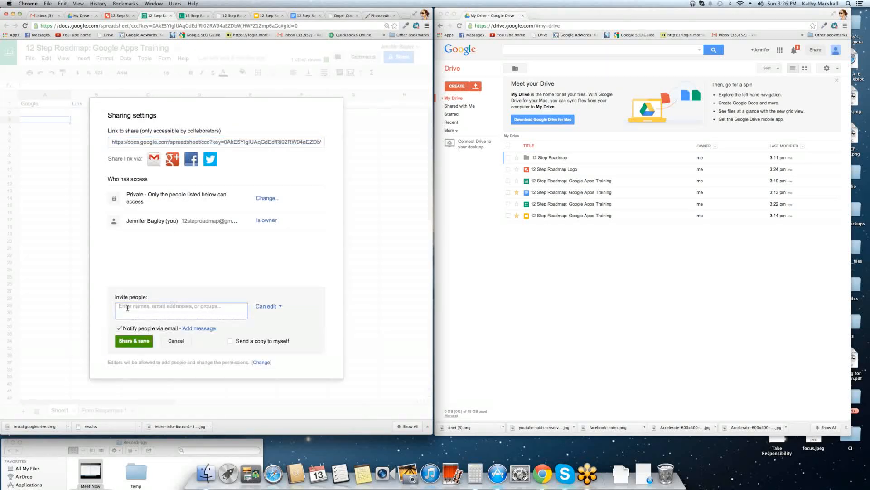
{"action": "left_click", "coordinate": [285, 311]}
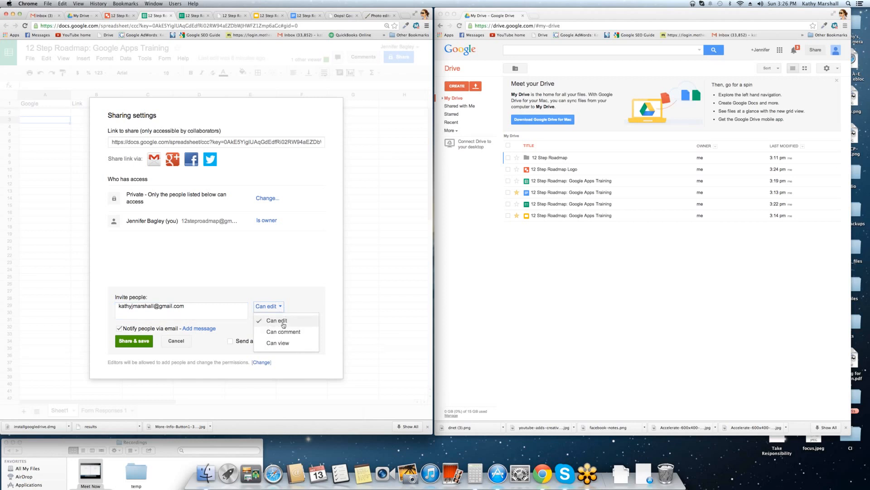
{"action": "left_click", "coordinate": [139, 341]}
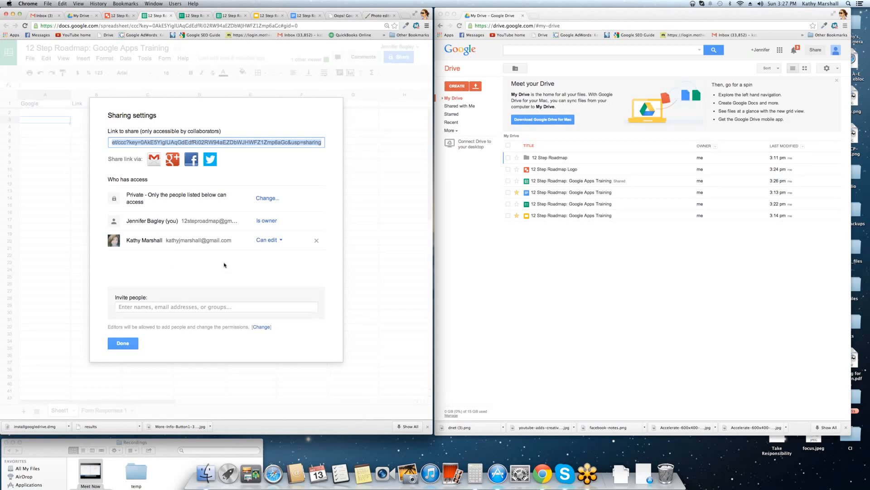
{"action": "left_click", "coordinate": [130, 346]}
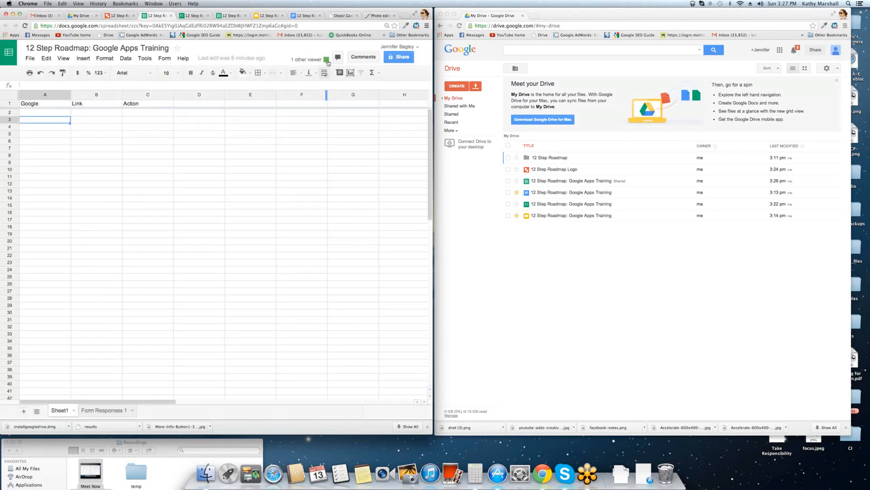
Enter the value 100 in cell C13 of Sheet1.
{"action": "mouse_move", "coordinate": [327, 60]}
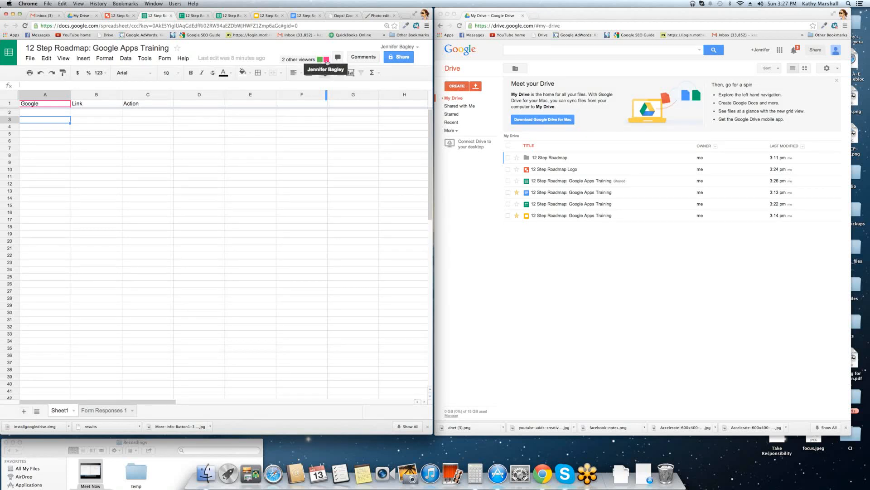
{"action": "left_click", "coordinate": [58, 155]}
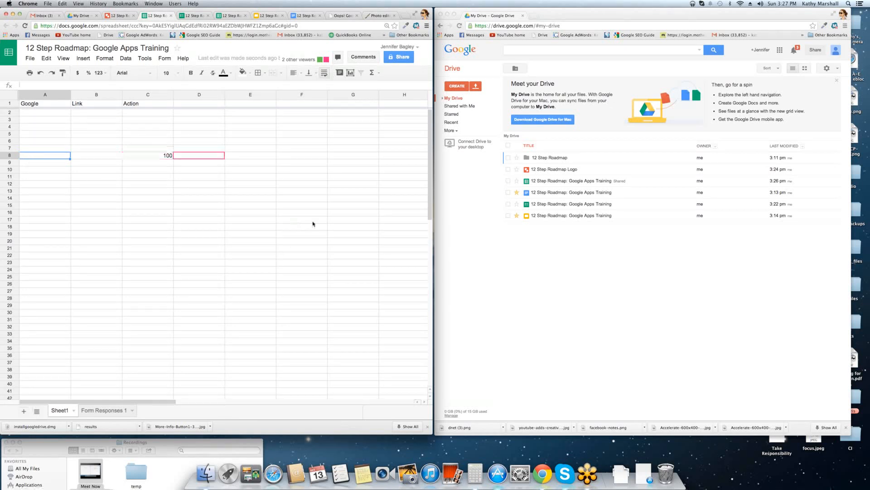
{"action": "left_click", "coordinate": [129, 191]}
{"action": "type", "text": "100"}
{"action": "key", "text": "Return"}
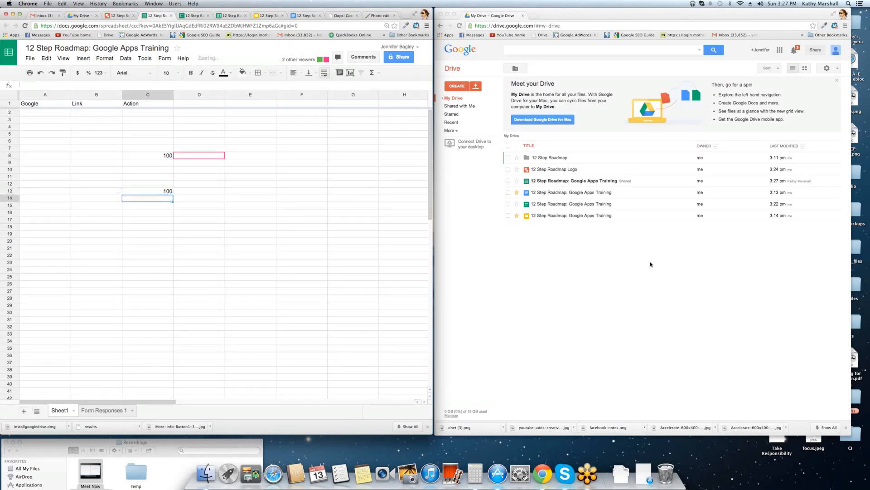
Send the chat messages 'Chat', 'We need to finish this spreadsheet' and 'soon pleas' to the collaborator.
{"action": "left_click", "coordinate": [338, 58]}
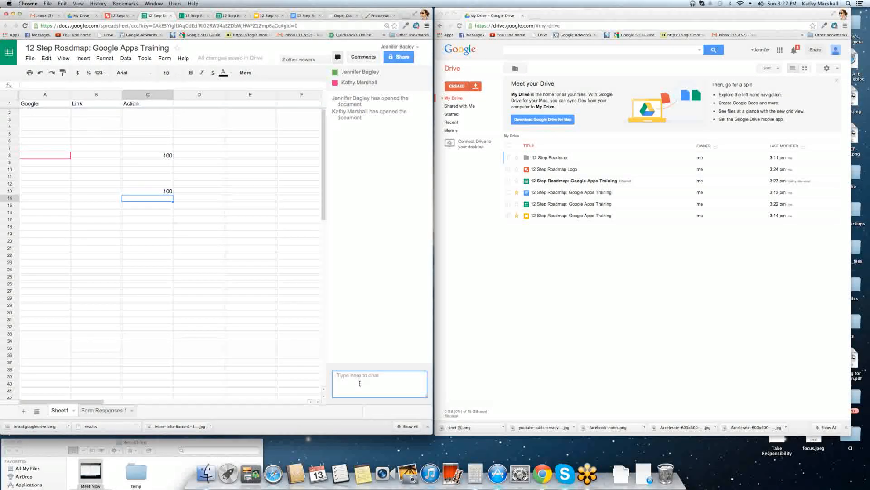
{"action": "type", "text": "Chat"}
{"action": "key", "text": "Return"}
{"action": "type", "text": "We "}
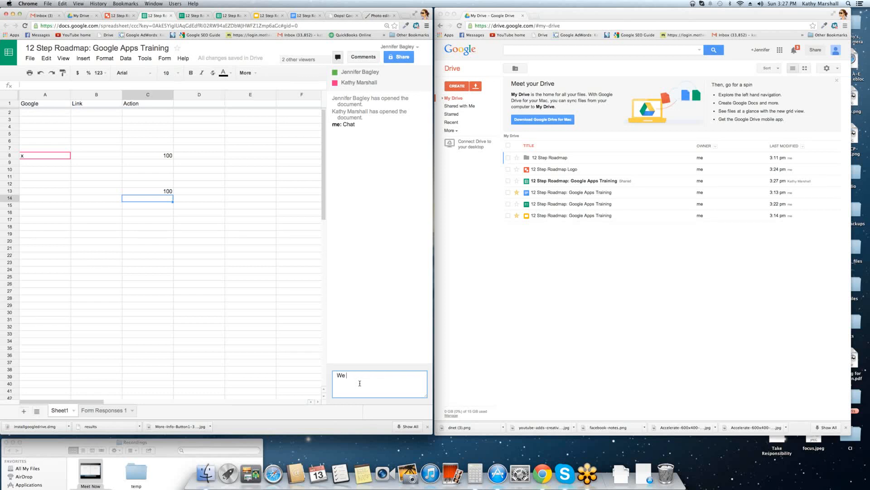
{"action": "type", "text": "need to finish this spreadsheet"}
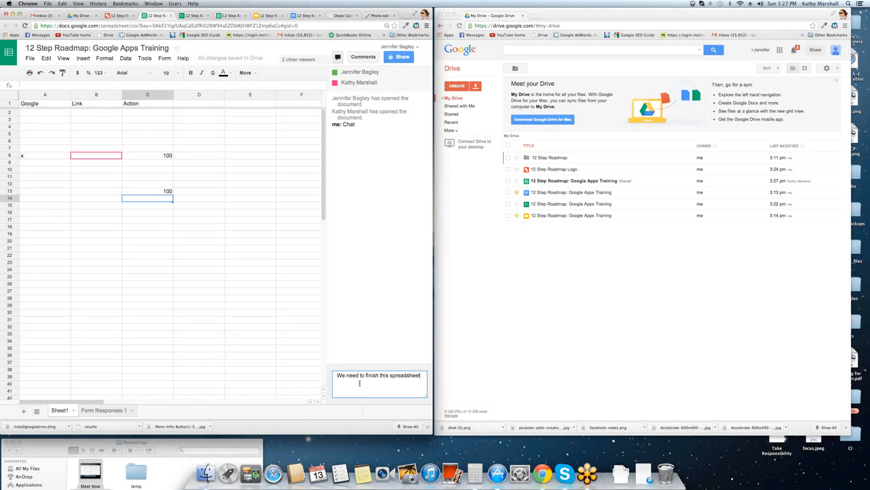
{"action": "key", "text": "Return"}
{"action": "type", "text": "soon p"}
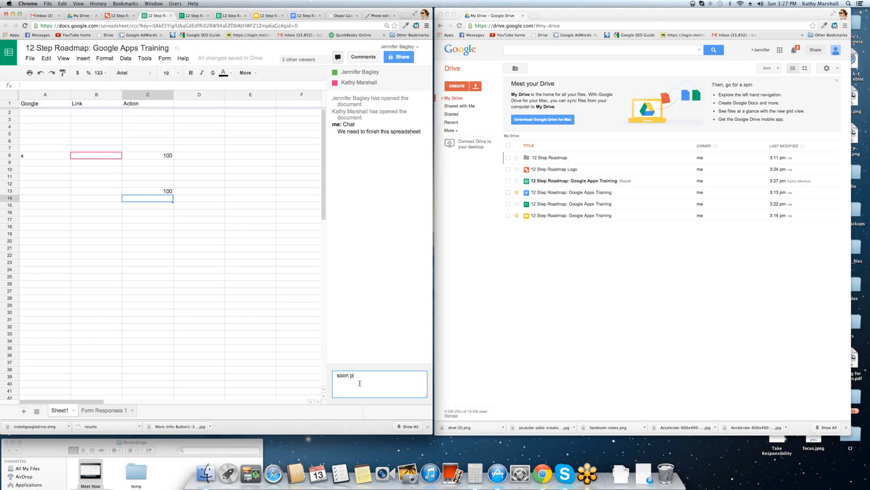
{"action": "type", "text": "lease"}
{"action": "key", "text": "Return"}
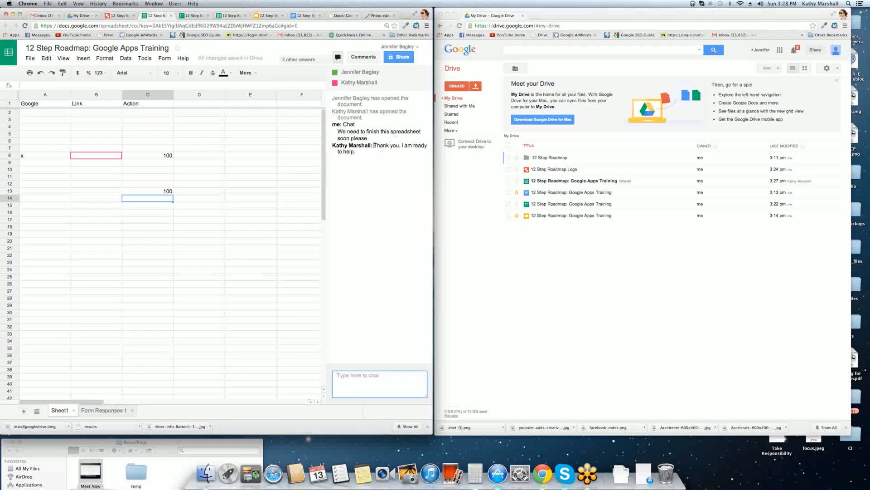
Highlight the collaborator's chat reply, select A1:D22 on Sheet1, and add a new blank sheet.
{"action": "left_click_drag", "start_coordinate": [374, 145], "coordinate": [376, 157]}
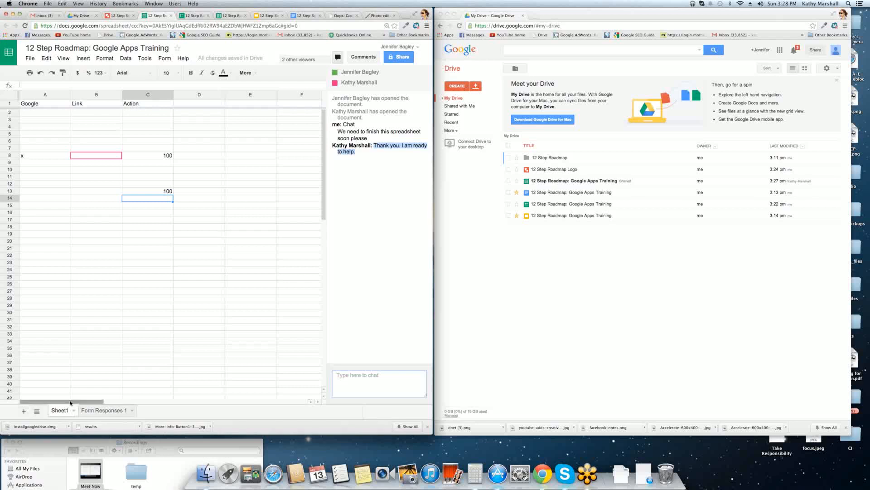
{"action": "left_click_drag", "start_coordinate": [51, 103], "coordinate": [213, 255]}
{"action": "left_click", "coordinate": [90, 411]}
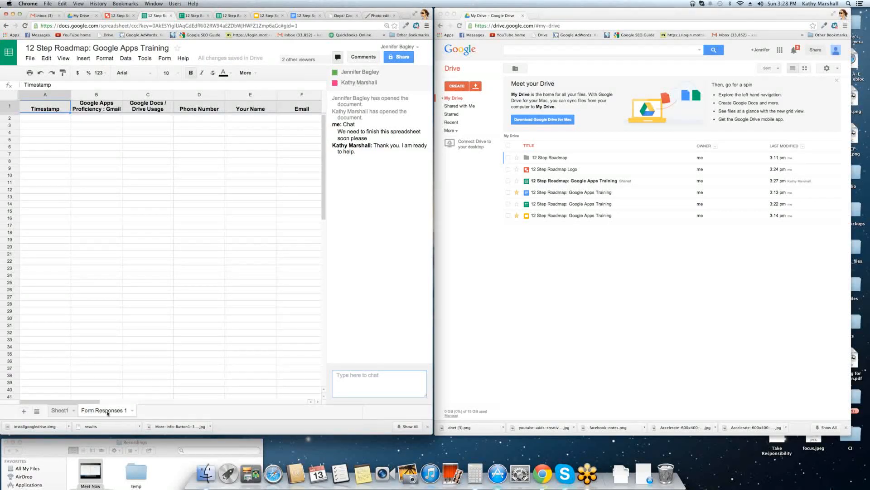
{"action": "left_click", "coordinate": [61, 410]}
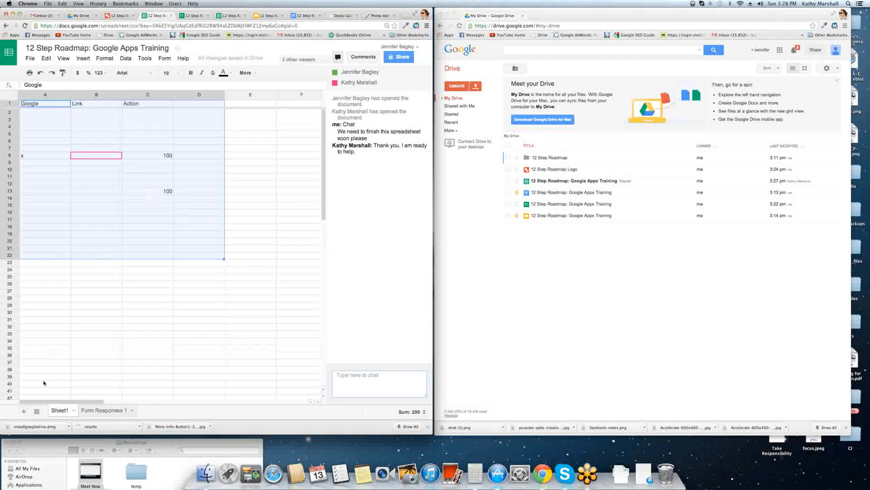
{"action": "left_click", "coordinate": [24, 411]}
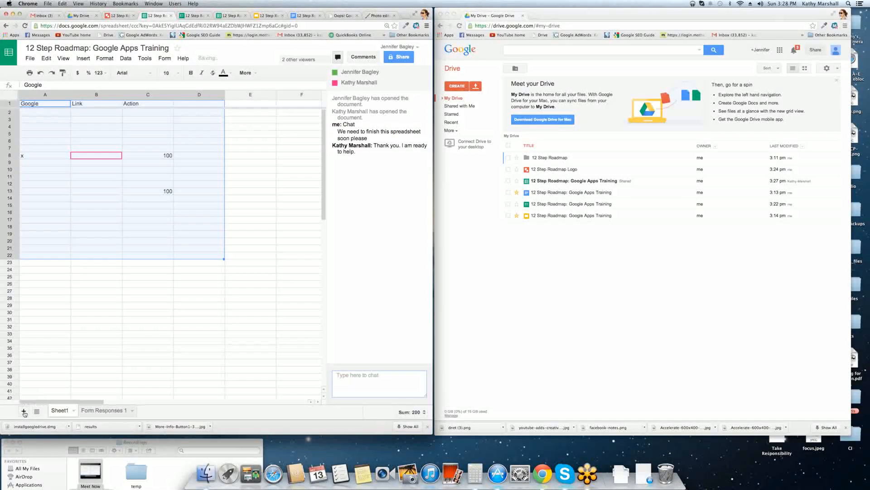
{"action": "left_click", "coordinate": [61, 410]}
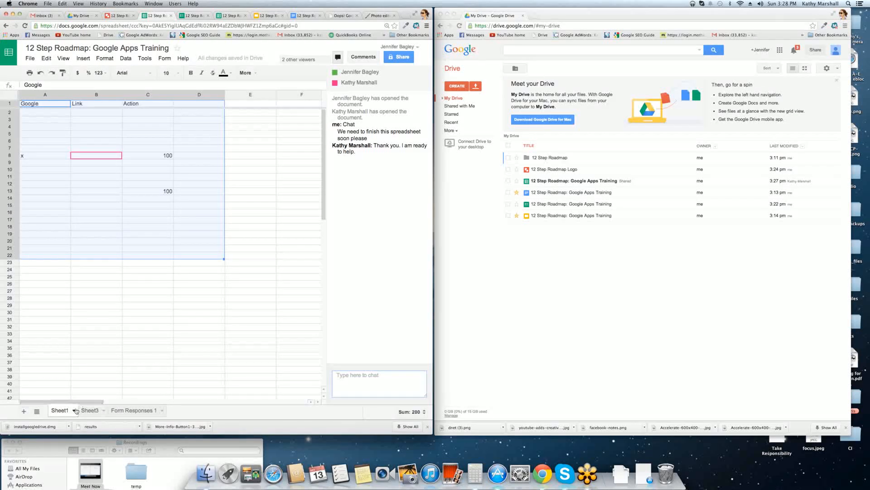
Rename Sheet1 and Sheet3 to the two collaborators' first names.
{"action": "left_click", "coordinate": [73, 410]}
{"action": "left_click", "coordinate": [76, 336]}
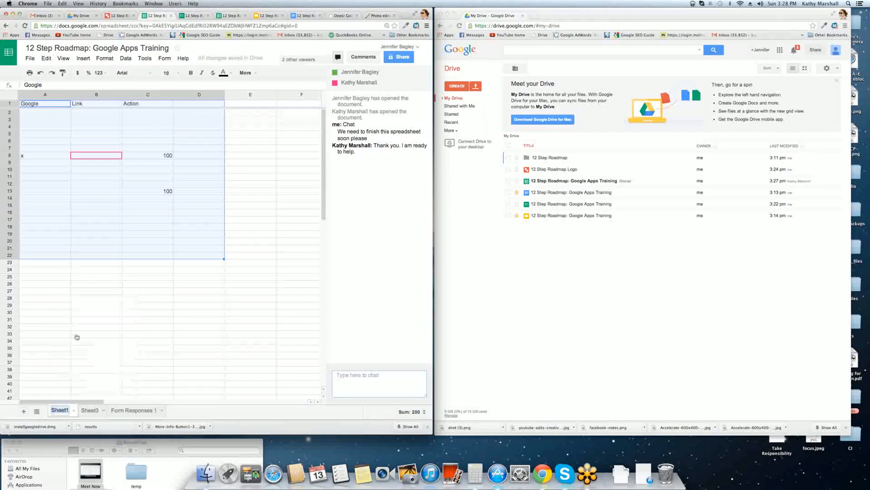
{"action": "type", "text": "Kathy"}
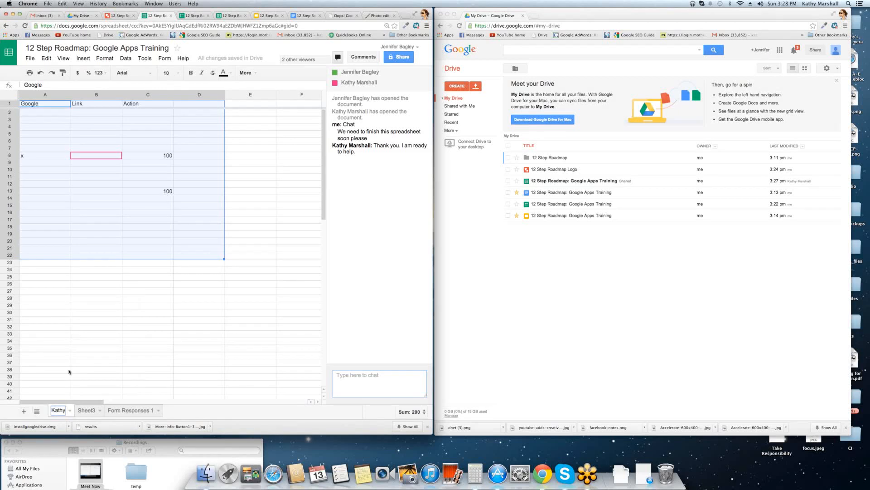
{"action": "left_click", "coordinate": [102, 411]}
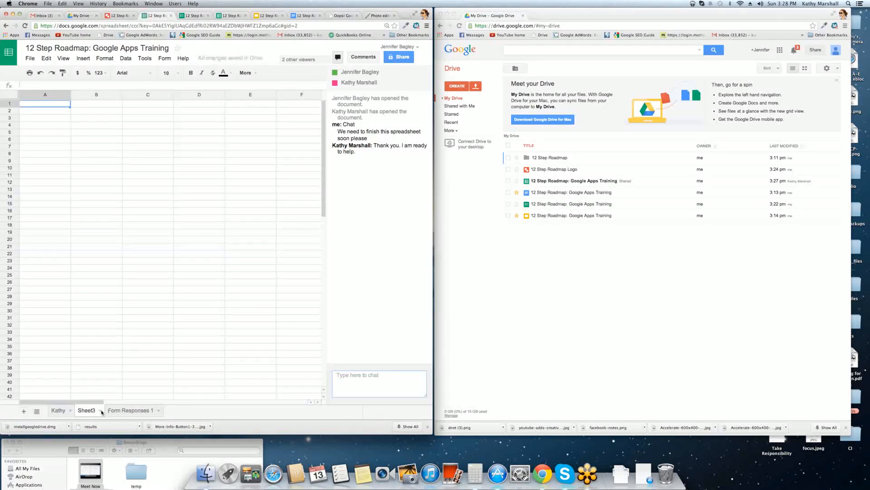
{"action": "left_click", "coordinate": [102, 411]}
{"action": "left_click", "coordinate": [93, 344]}
{"action": "type", "text": "Jenn"}
Rename the Form Responses 1 sheet to '12 Step Form Responses 1'.
{"action": "left_click", "coordinate": [138, 411]}
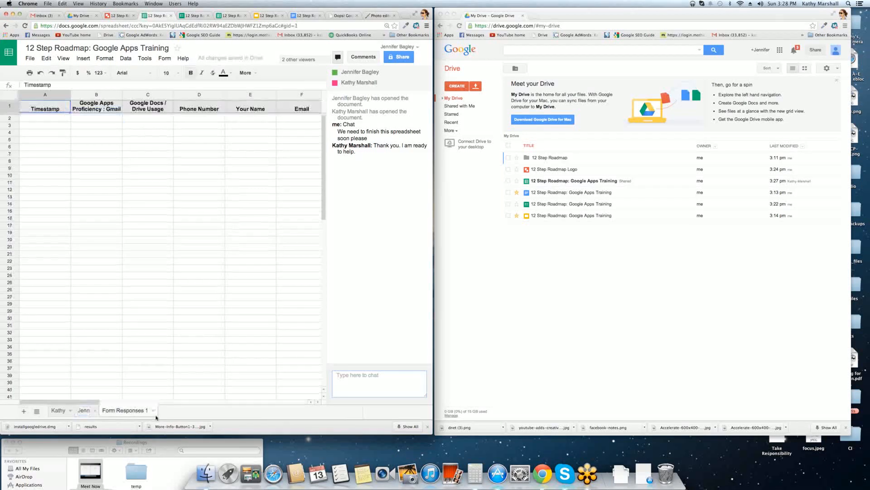
{"action": "left_click", "coordinate": [154, 410]}
{"action": "left_click", "coordinate": [127, 334]}
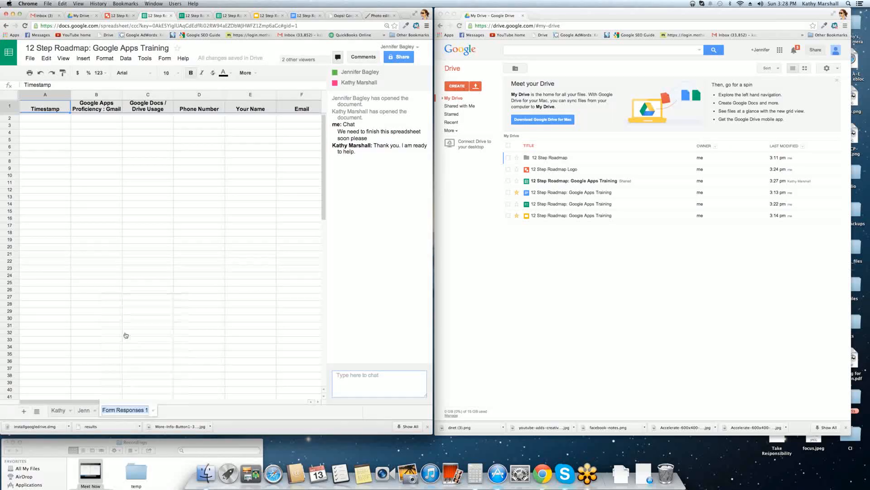
{"action": "left_click", "coordinate": [103, 410]}
{"action": "type", "text": "12 Step"}
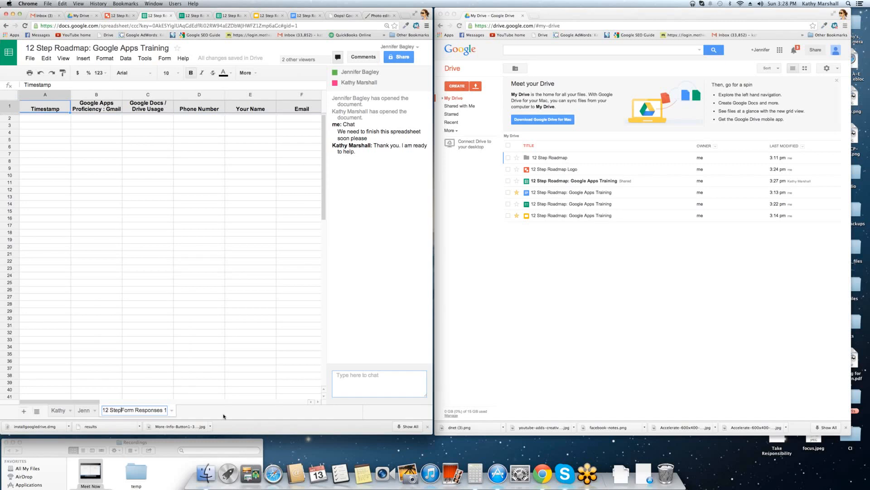
{"action": "left_click", "coordinate": [181, 412]}
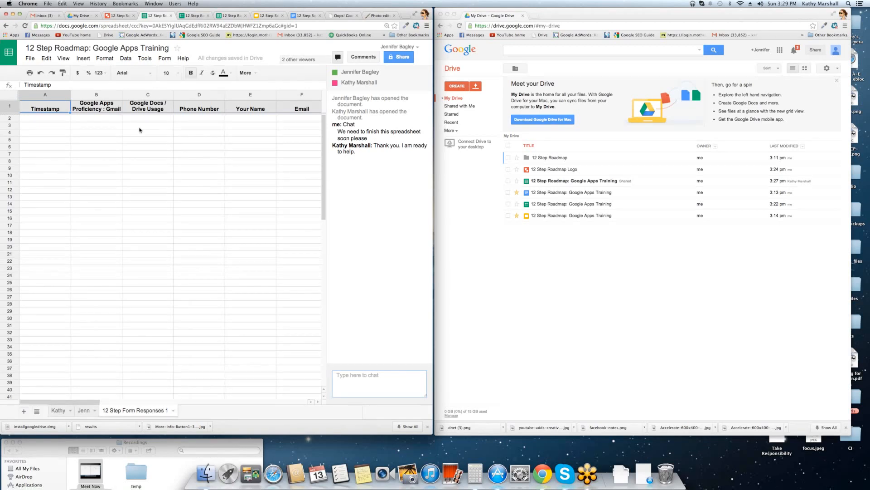
Hide the chat panel, review email notification settings, and return to the 12 Step Roadmap Logo drawing.
{"action": "left_click", "coordinate": [256, 73]}
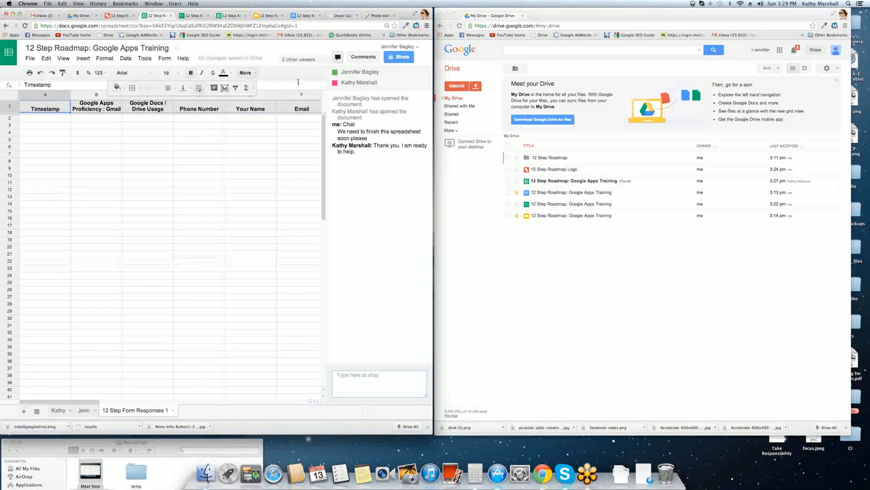
{"action": "left_click", "coordinate": [338, 57]}
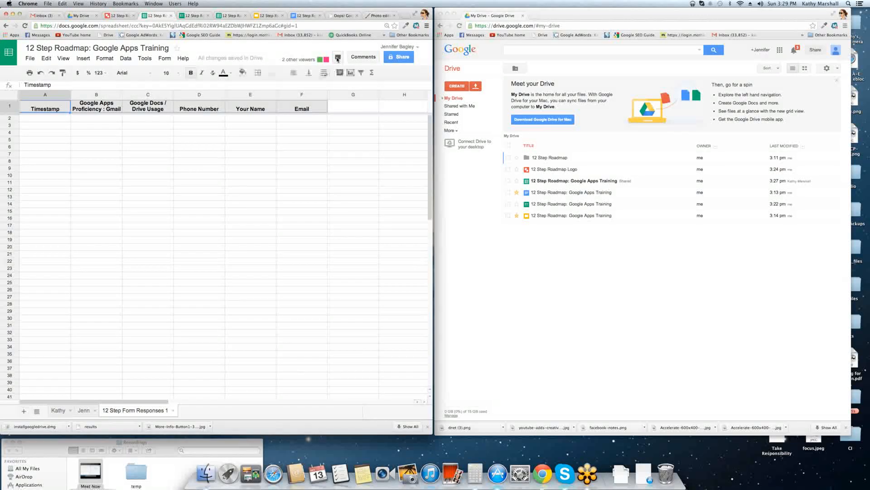
{"action": "left_click", "coordinate": [338, 57]}
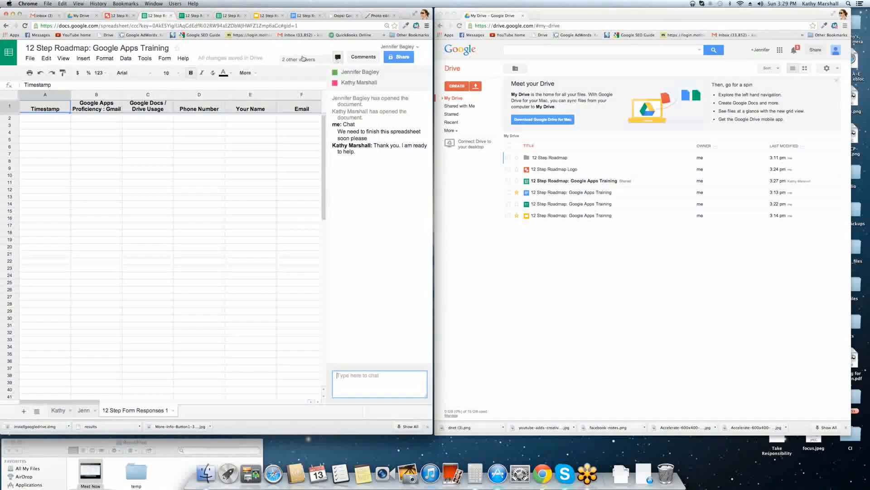
{"action": "left_click", "coordinate": [339, 57]}
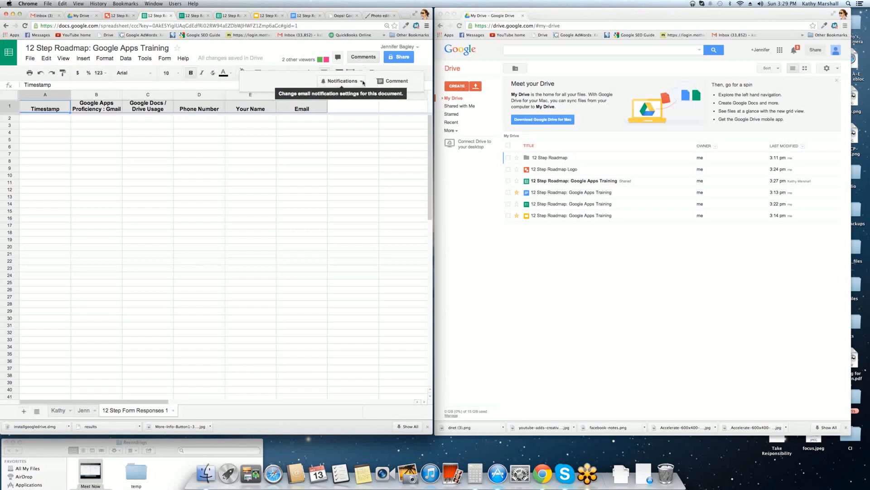
{"action": "left_click", "coordinate": [341, 82]}
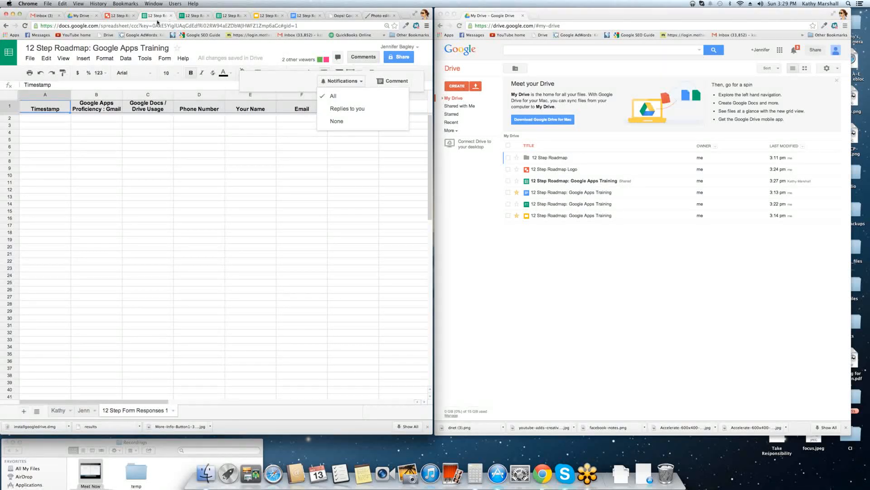
{"action": "left_click", "coordinate": [119, 15]}
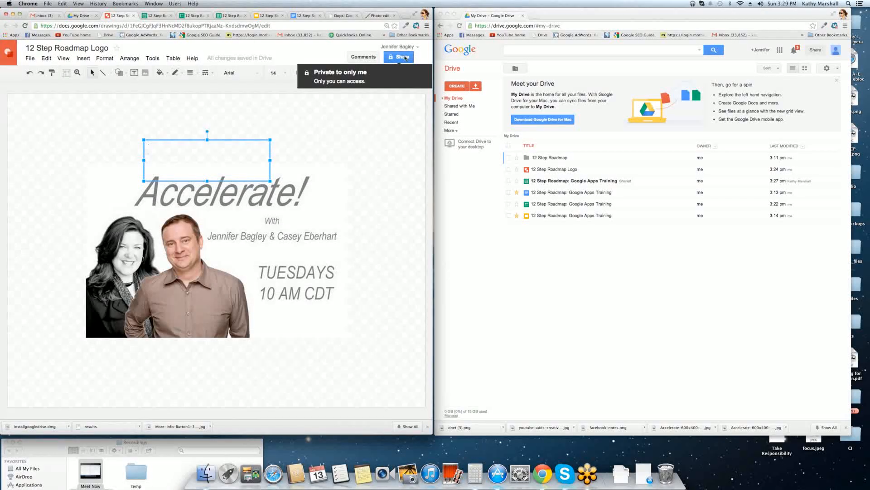
Keep the presentation's name, then invite the collaborator as an editor with a short message.
{"action": "left_click", "coordinate": [267, 15]}
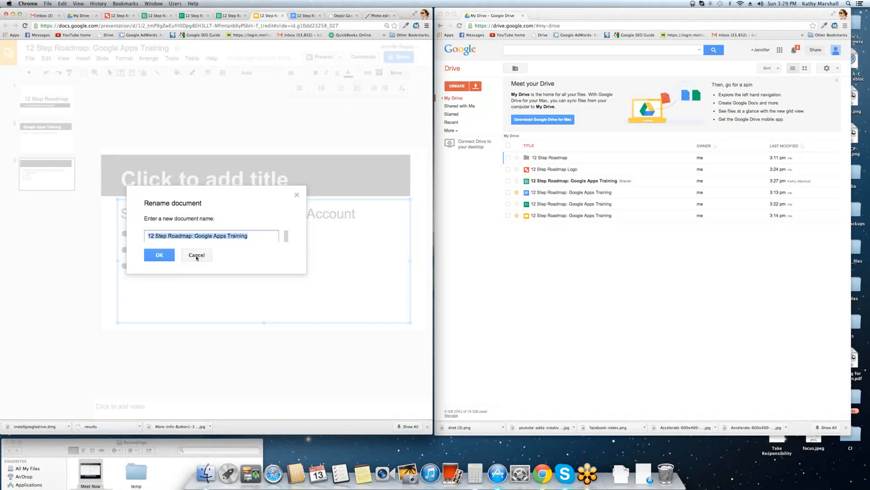
{"action": "left_click", "coordinate": [164, 256]}
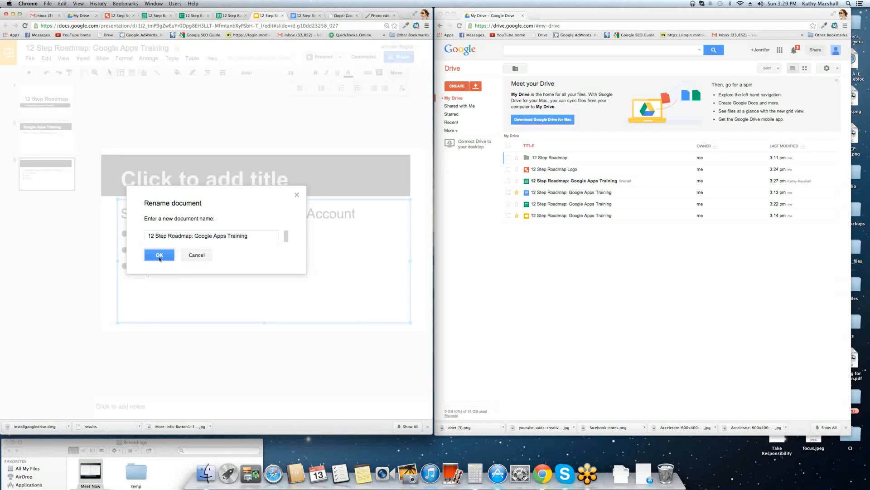
{"action": "left_click", "coordinate": [399, 57]}
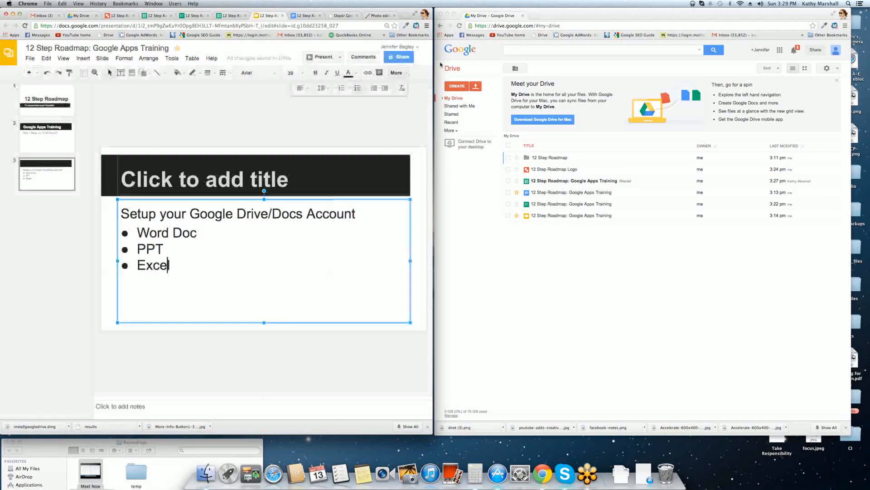
{"action": "left_click", "coordinate": [157, 307]}
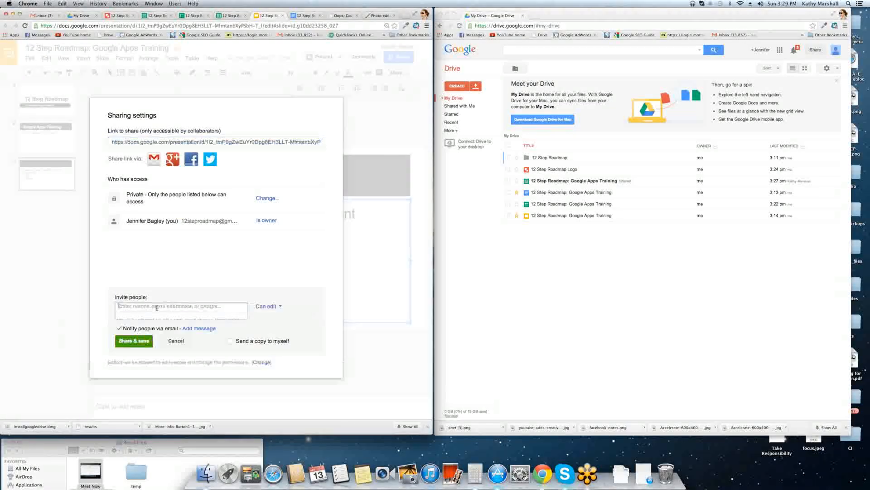
{"action": "type", "text": "ka"}
{"action": "key", "text": "Return"}
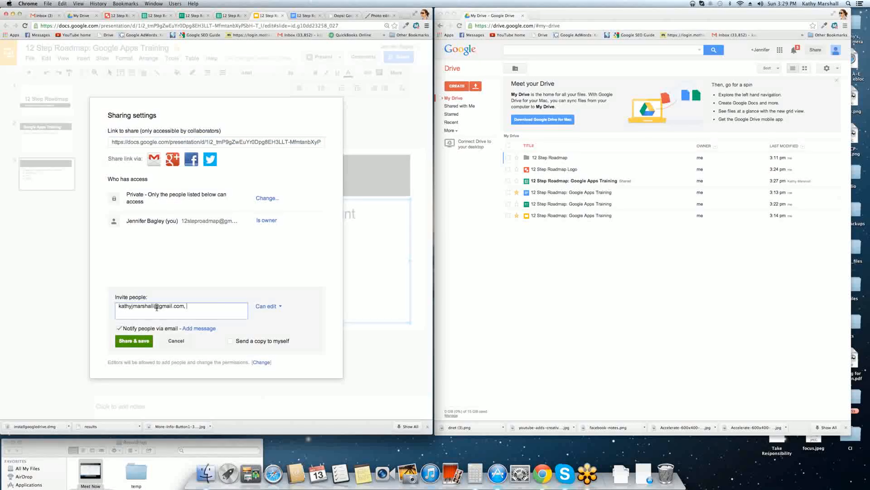
{"action": "left_click", "coordinate": [206, 329]}
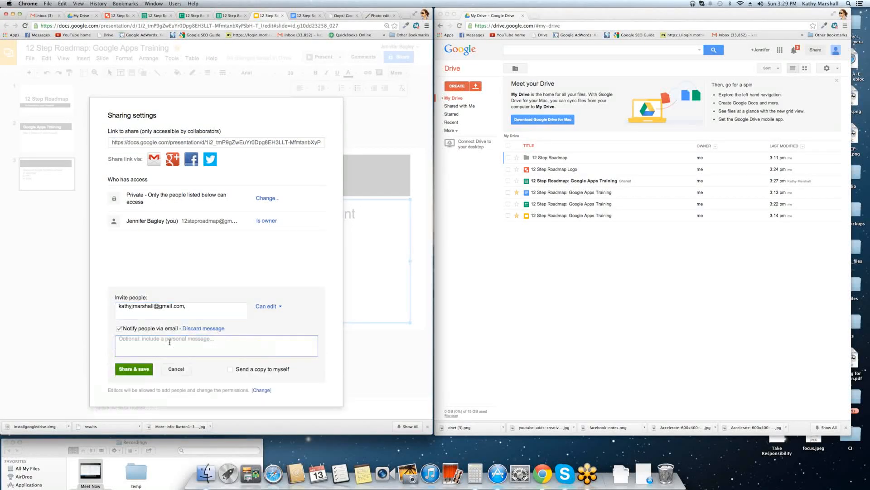
{"action": "type", "text": "Please help me review"}
{"action": "left_click", "coordinate": [147, 367]}
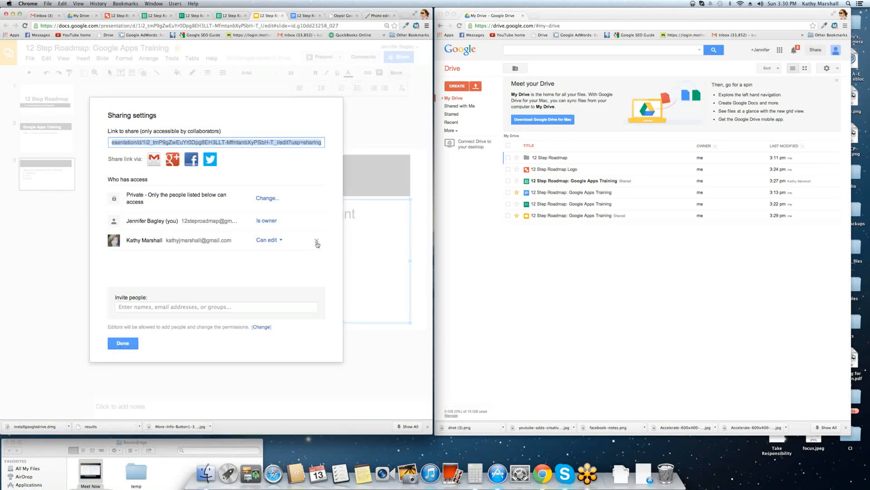
Close sharing, go to slide 4, and start typing its title ('Tite').
{"action": "left_click", "coordinate": [122, 342]}
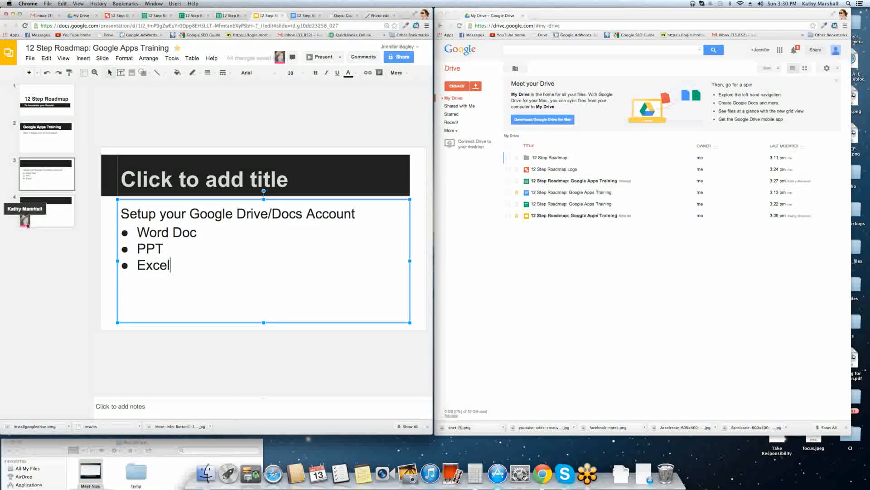
{"action": "left_click", "coordinate": [34, 222]}
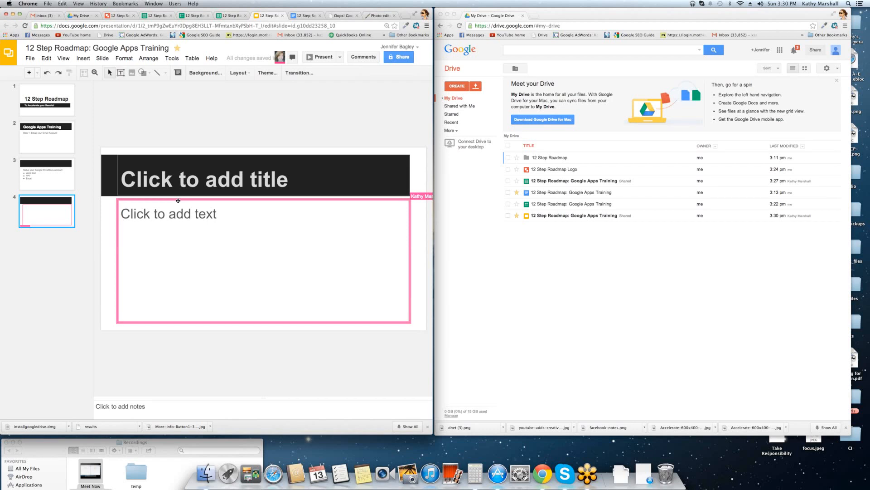
{"action": "left_click", "coordinate": [183, 173]}
{"action": "type", "text": "T"}
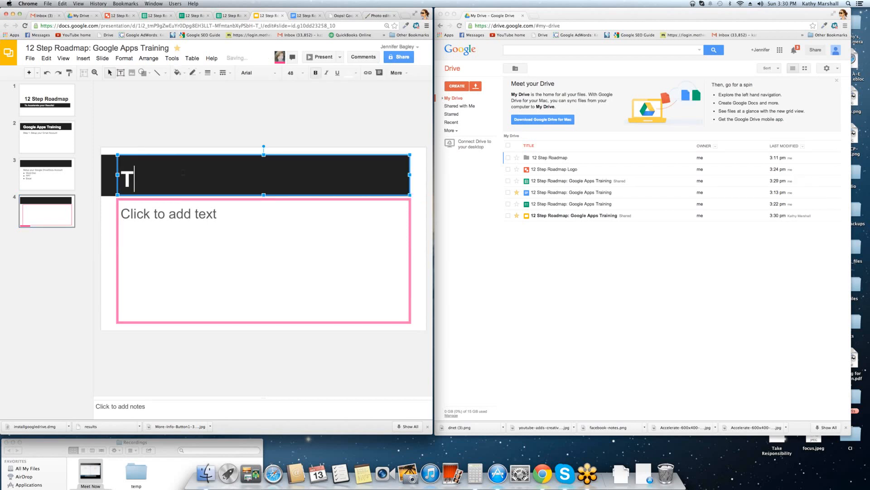
{"action": "type", "text": "ite"}
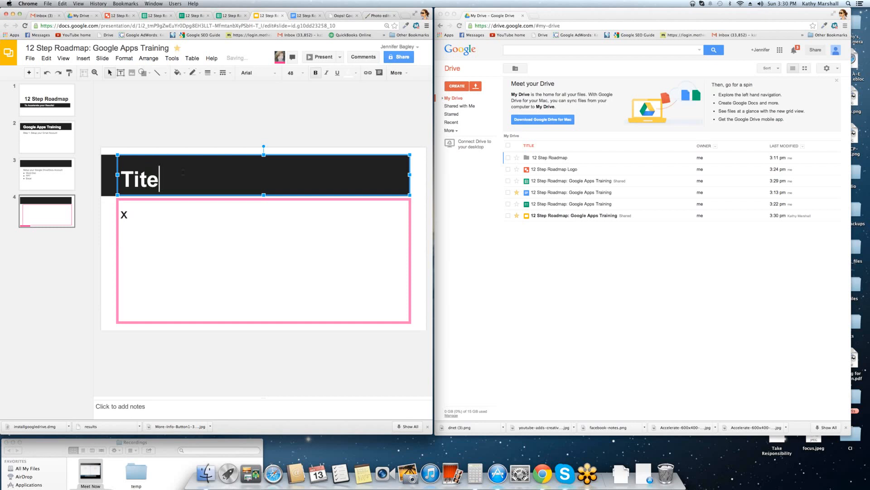
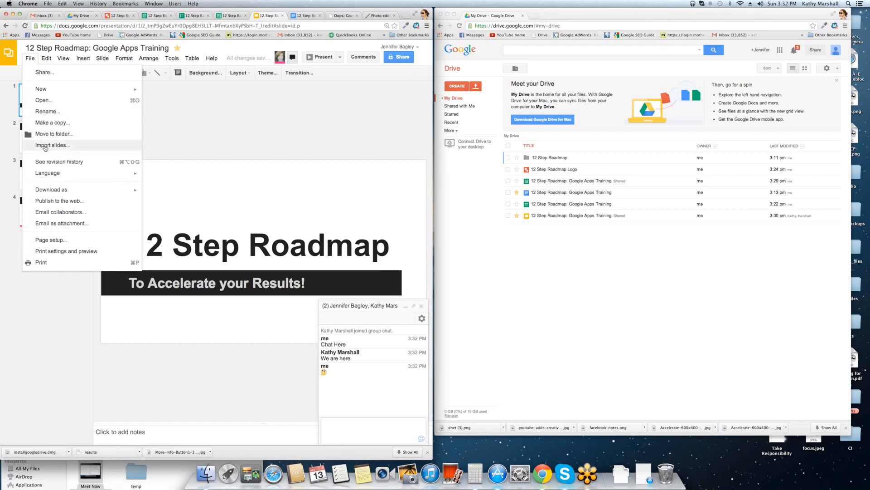
{"action": "mouse_move", "coordinate": [51, 187]}
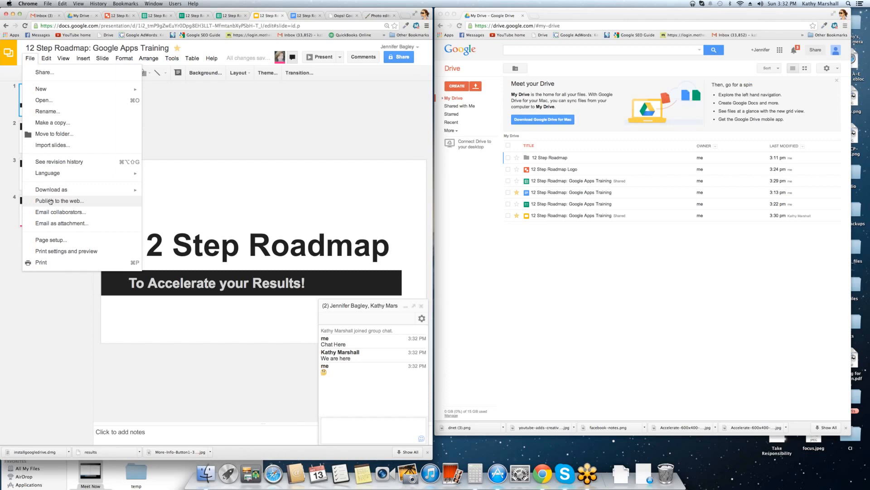
{"action": "left_click", "coordinate": [50, 201]}
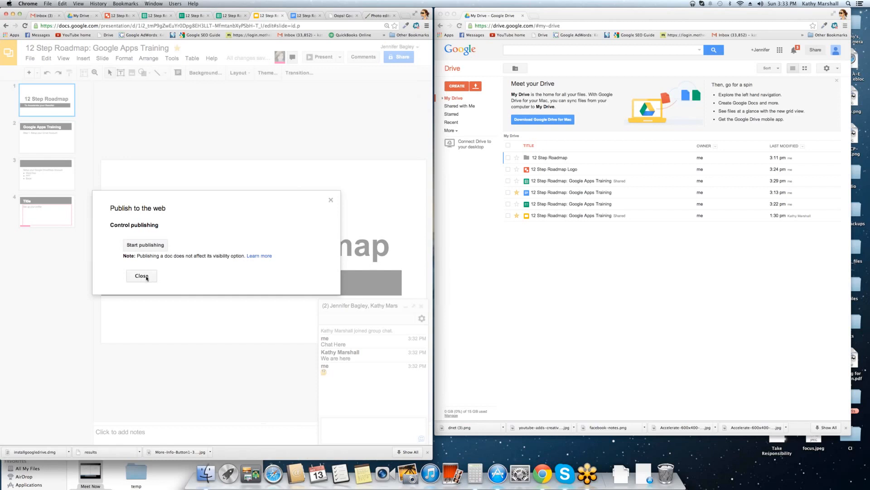
{"action": "left_click", "coordinate": [140, 276]}
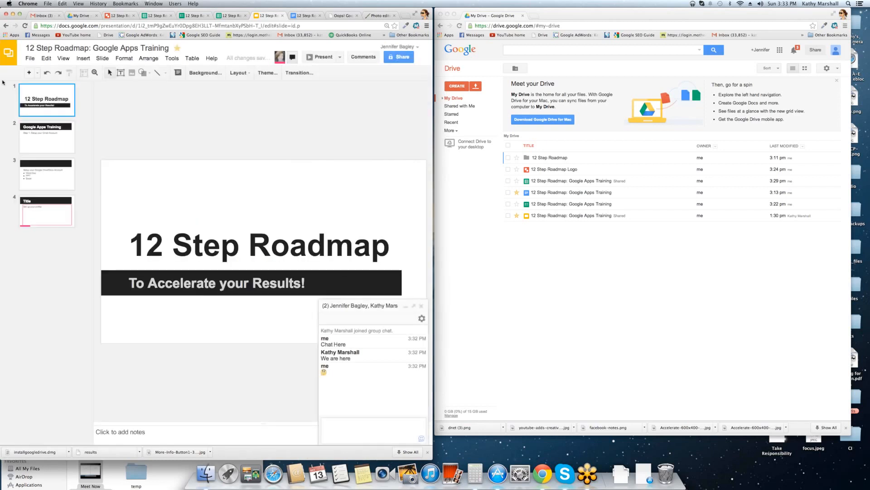
Make a copy of the presentation, shared with the same people as the original.
{"action": "left_click", "coordinate": [30, 58]}
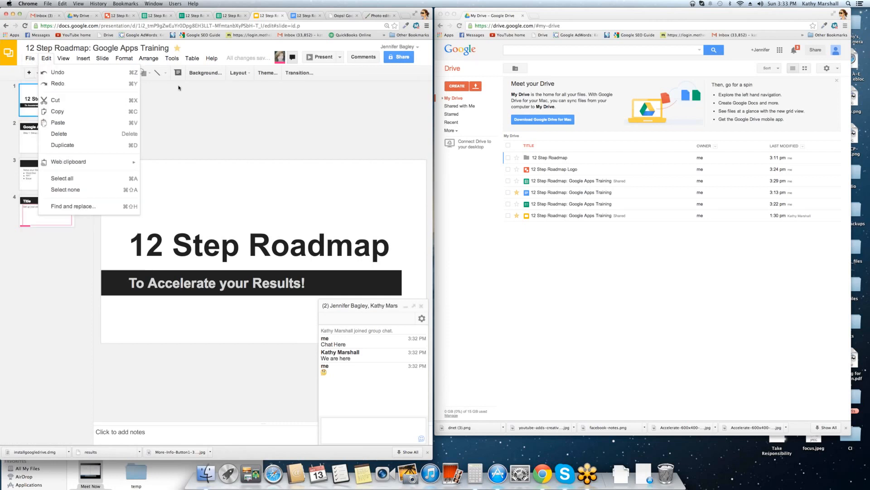
{"action": "mouse_move", "coordinate": [63, 58]}
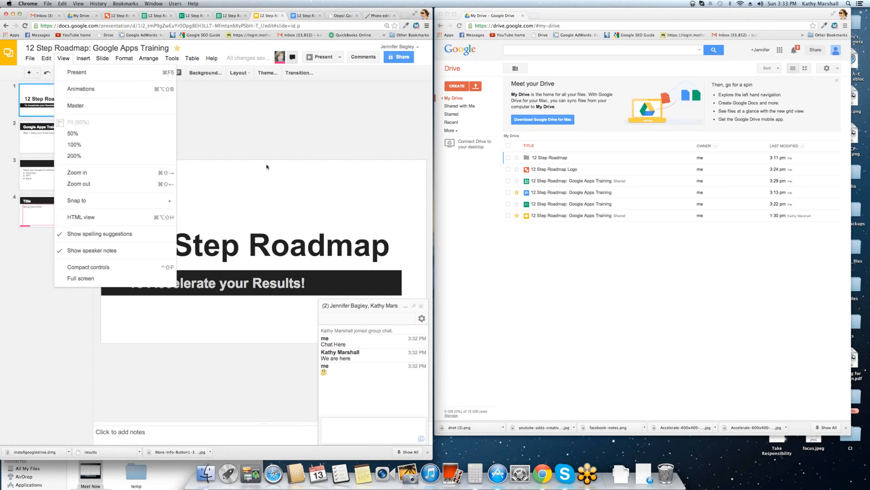
{"action": "left_click", "coordinate": [247, 134]}
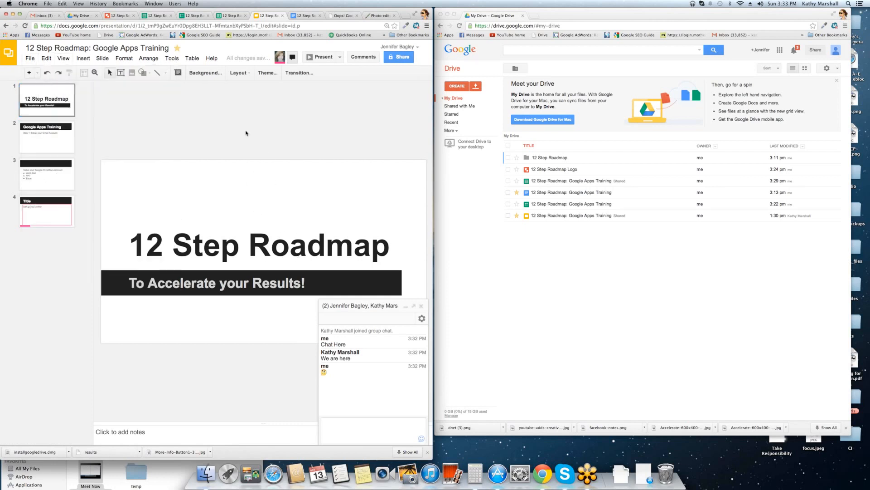
{"action": "left_click", "coordinate": [30, 59]}
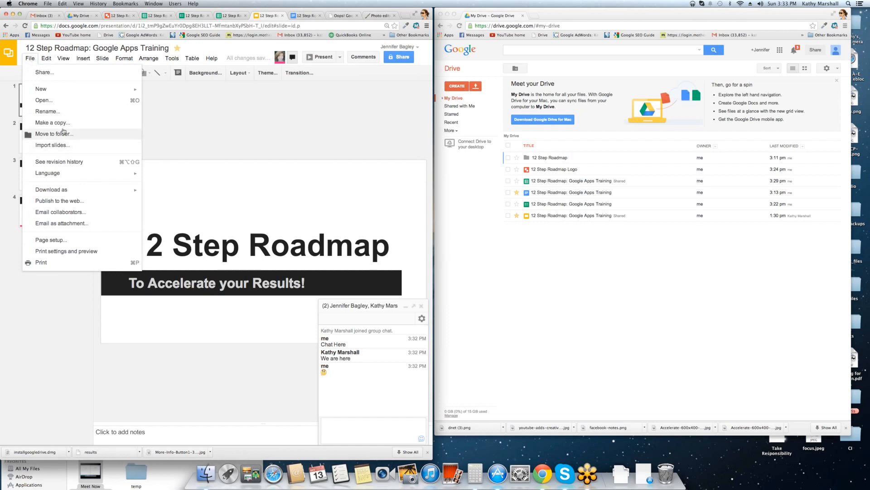
{"action": "left_click", "coordinate": [109, 158]}
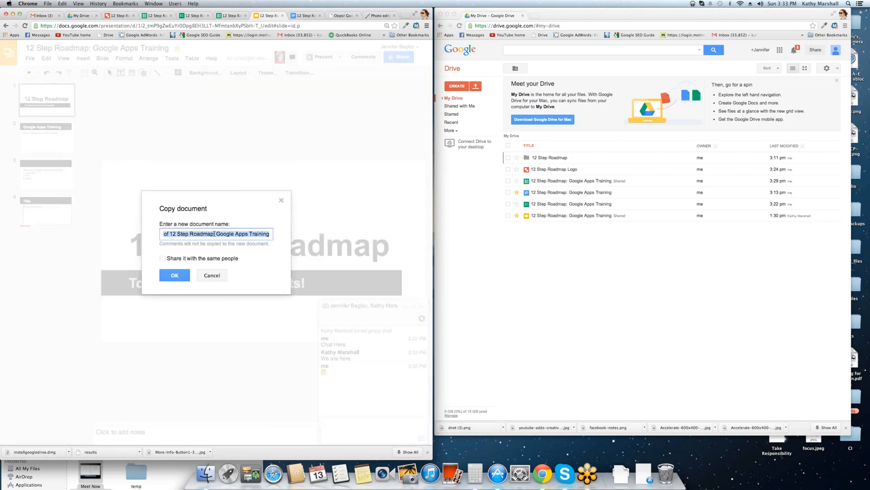
{"action": "left_click_drag", "start_coordinate": [121, 235], "coordinate": [100, 232]}
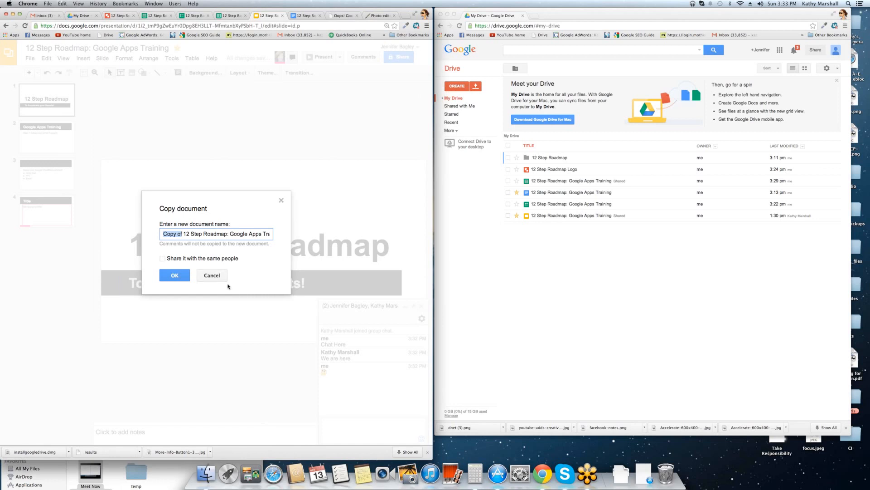
{"action": "left_click", "coordinate": [163, 259]}
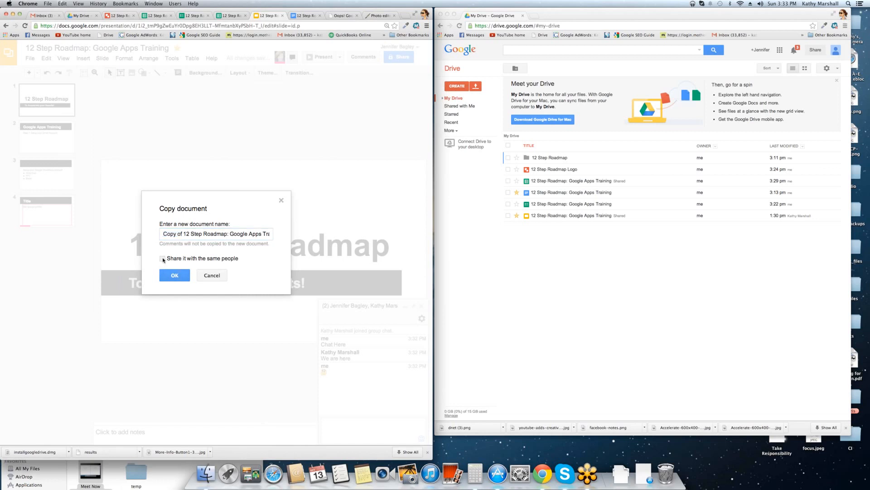
{"action": "left_click", "coordinate": [177, 278]}
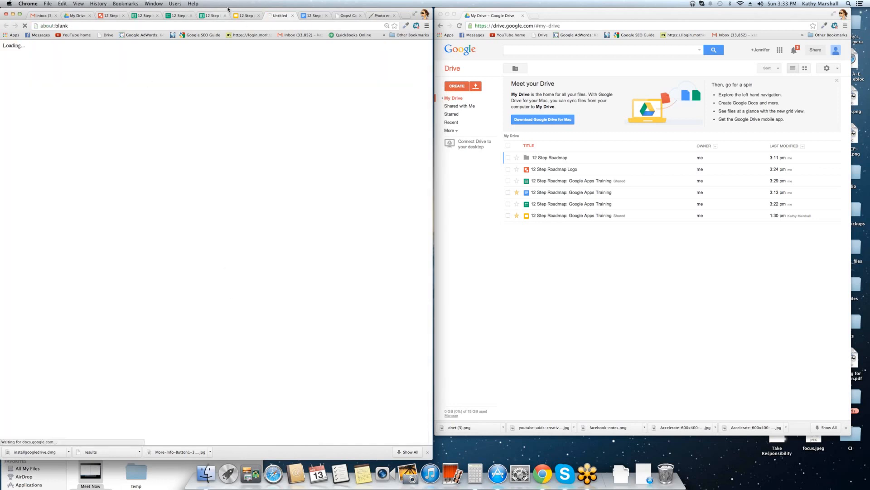
Look over the Drive file list, then go back to the original presentation.
{"action": "left_click", "coordinate": [80, 17]}
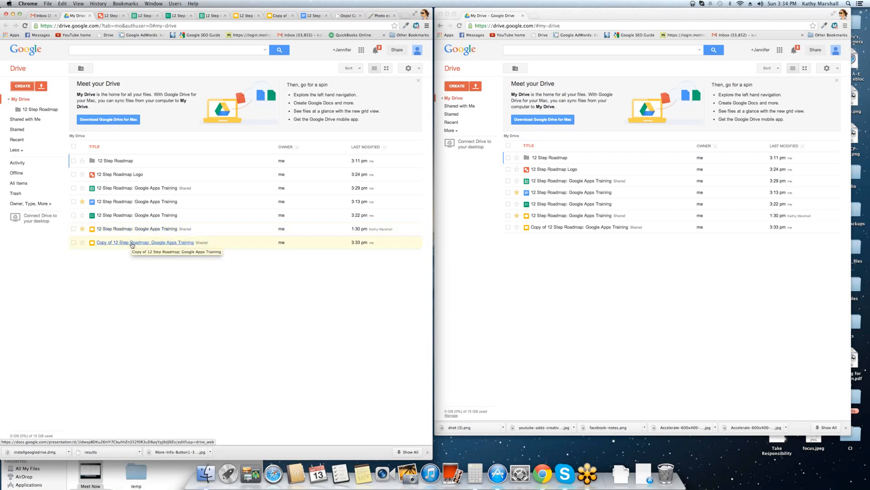
{"action": "mouse_move", "coordinate": [393, 230]}
{"action": "left_mouse_down"}
{"action": "mouse_move", "coordinate": [317, 235]}
{"action": "mouse_move", "coordinate": [382, 231]}
{"action": "left_mouse_up"}
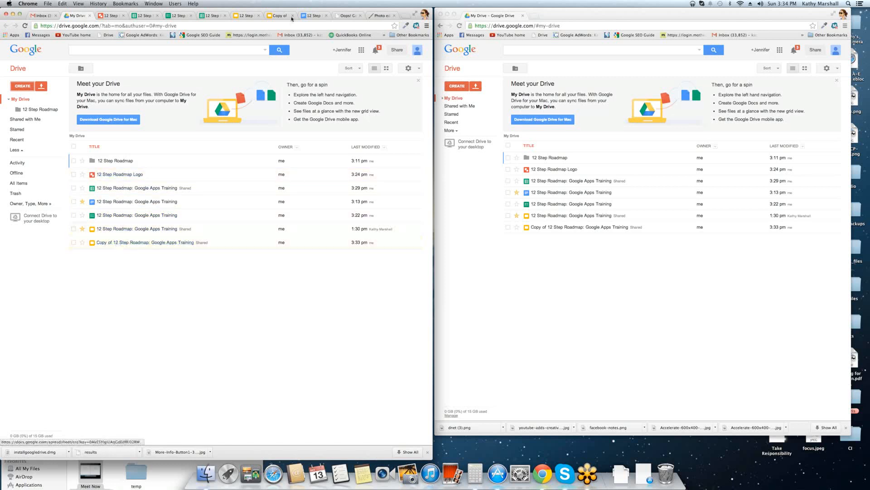
{"action": "left_click", "coordinate": [248, 18]}
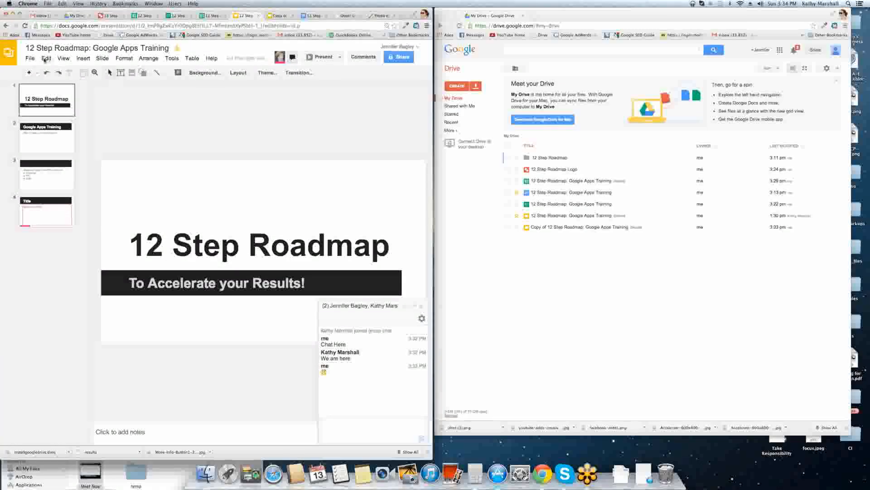
Move the original presentation into the 12 Step Roadmap folder and close its tab.
{"action": "left_click", "coordinate": [30, 58]}
{"action": "mouse_move", "coordinate": [43, 60]}
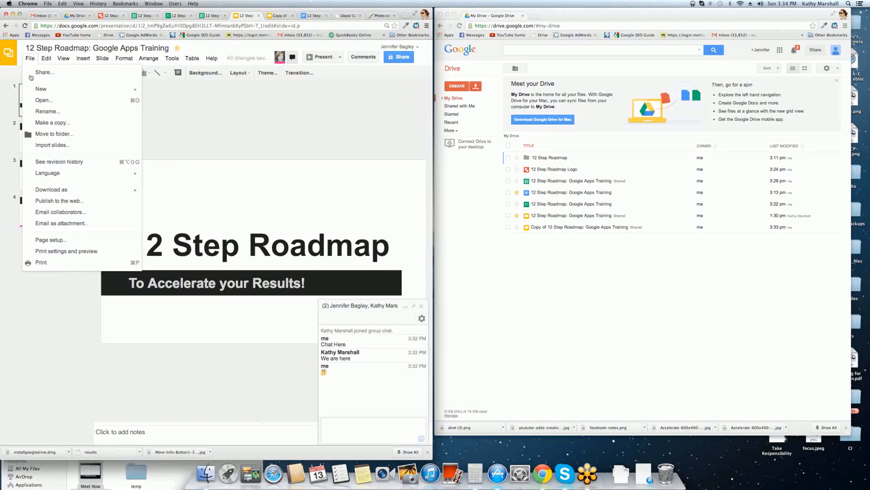
{"action": "left_click", "coordinate": [62, 134]}
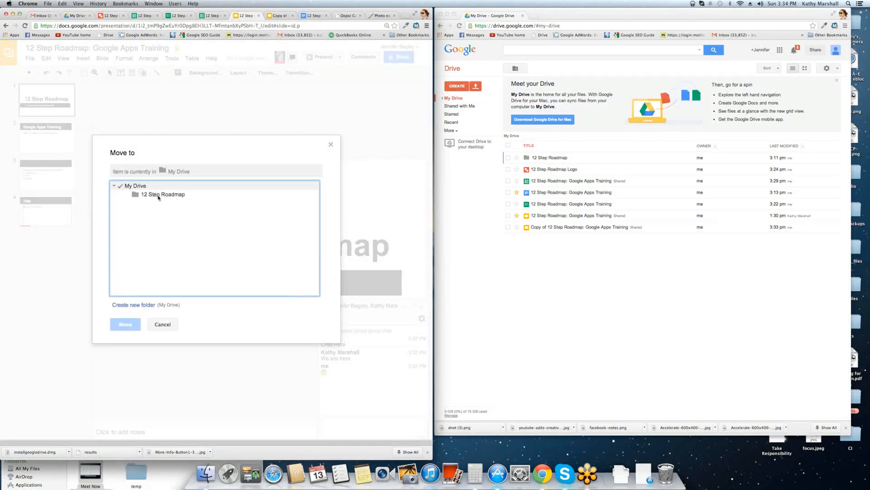
{"action": "left_click", "coordinate": [159, 196]}
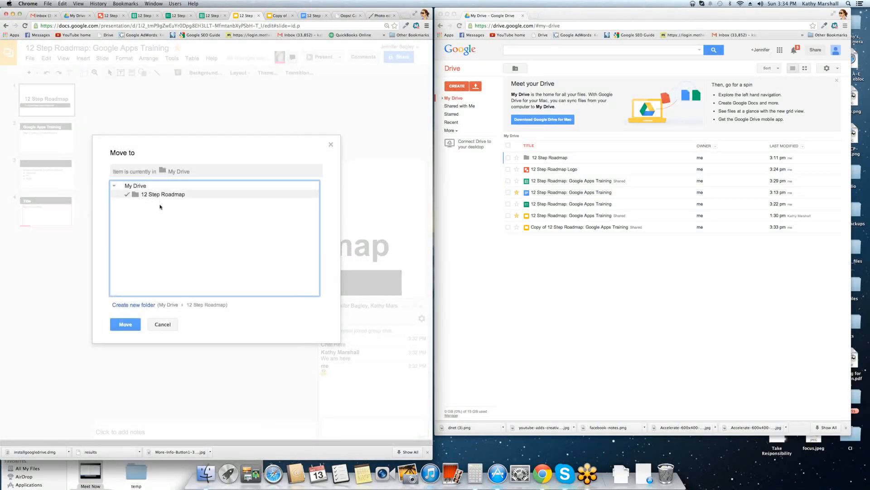
{"action": "left_click", "coordinate": [125, 325]}
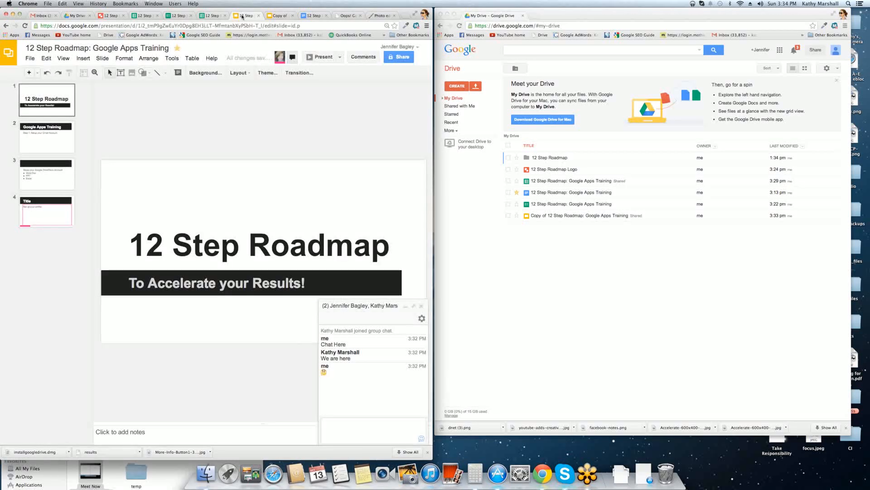
{"action": "left_click", "coordinate": [259, 16]}
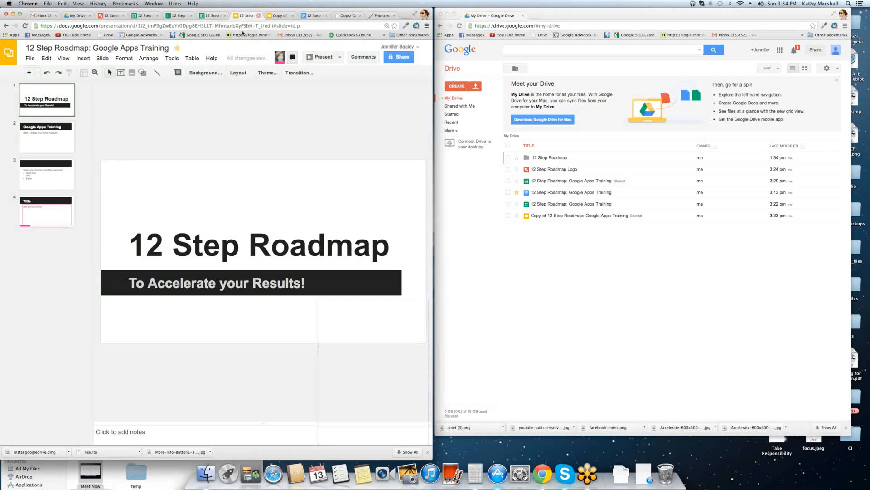
Move the copy into the 12 Step Roadmap folder and close its tab.
{"action": "left_click", "coordinate": [30, 59]}
{"action": "left_click", "coordinate": [40, 135]}
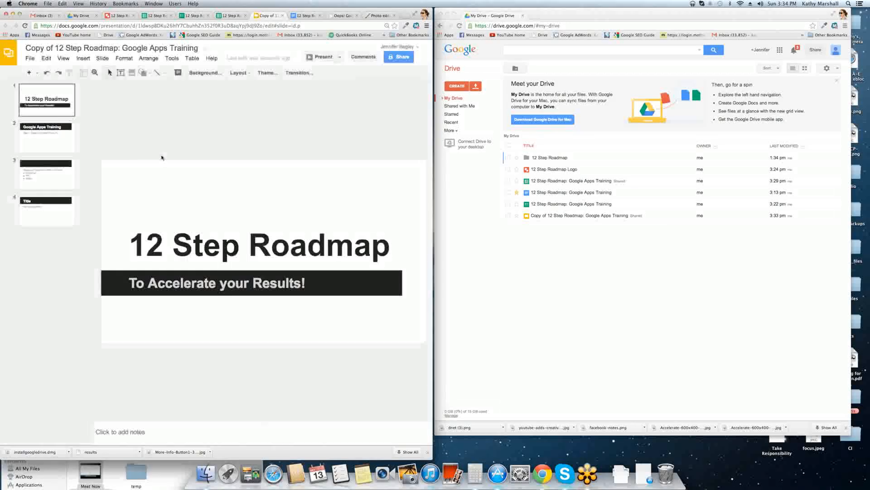
{"action": "left_click", "coordinate": [156, 194]}
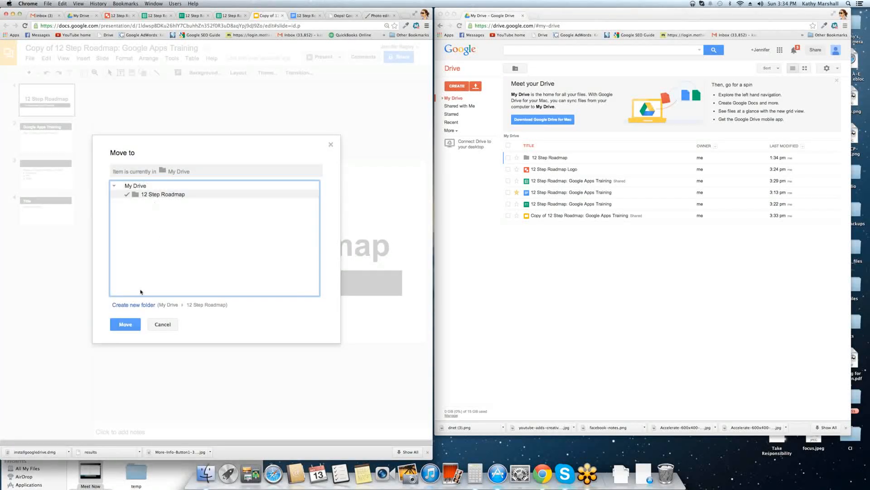
{"action": "left_click", "coordinate": [128, 325]}
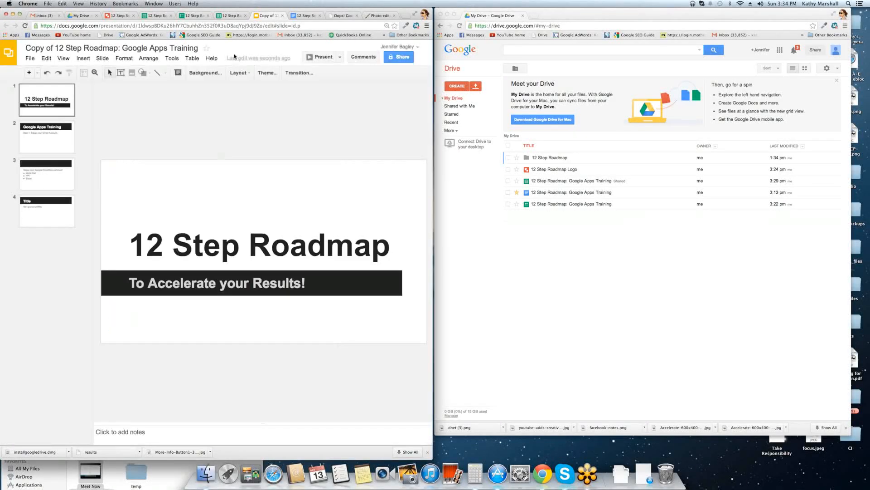
{"action": "left_click", "coordinate": [282, 16]}
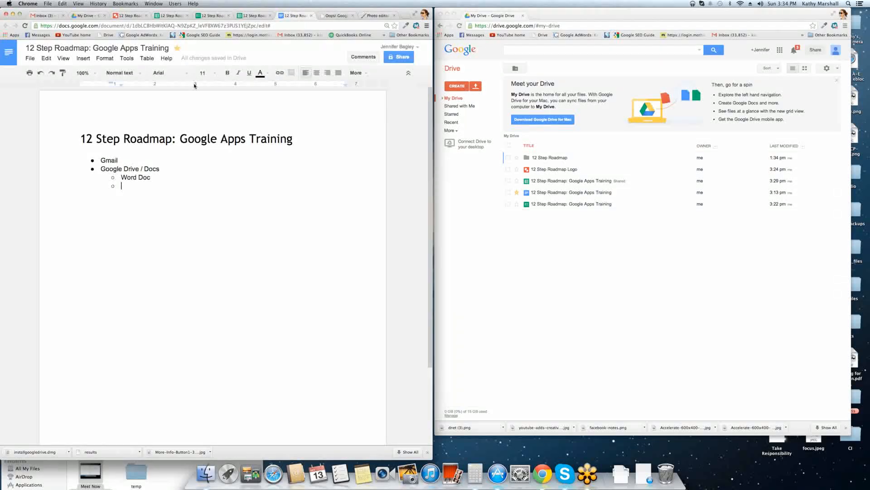
Place the cursor at the Word Doc item and view the training document's revision history.
{"action": "left_click", "coordinate": [211, 177]}
{"action": "left_click", "coordinate": [122, 177]}
{"action": "left_click", "coordinate": [30, 58]}
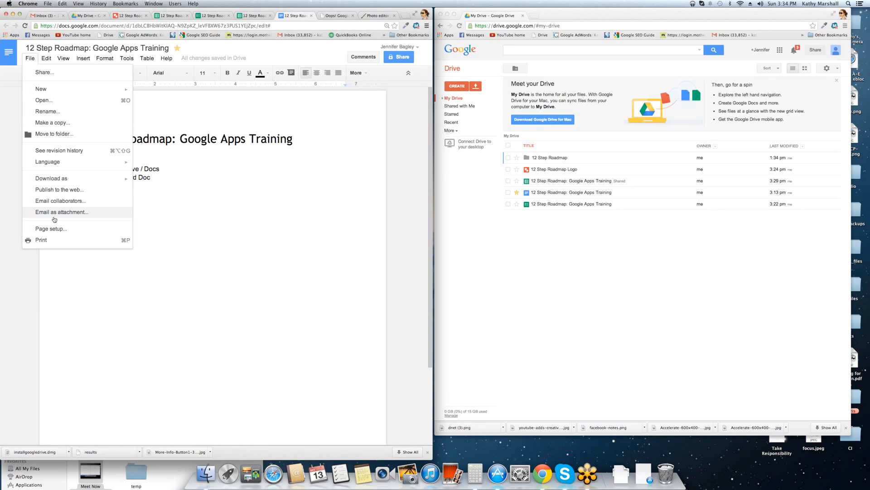
{"action": "left_click", "coordinate": [68, 151]}
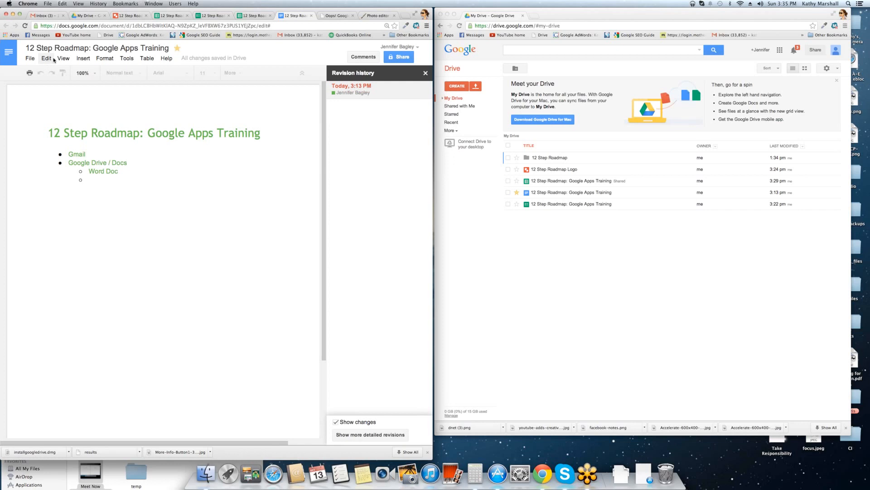
Move the training document into the 12 Step Roadmap folder.
{"action": "left_click", "coordinate": [32, 59]}
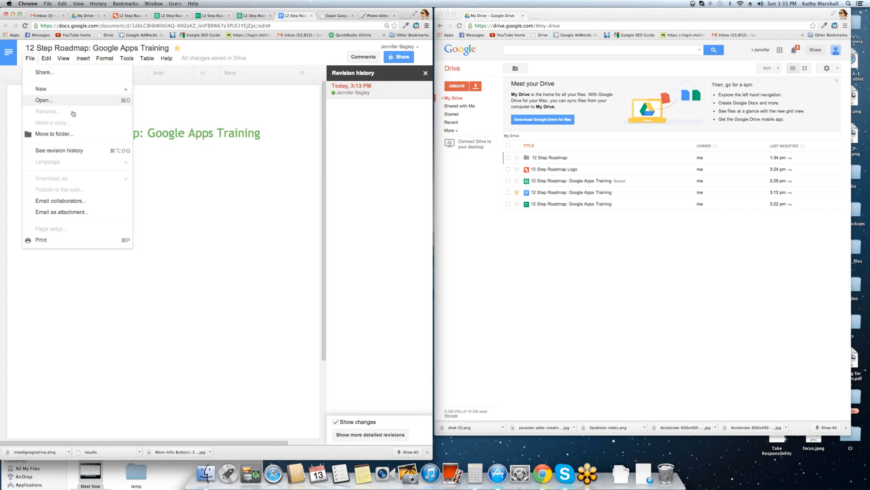
{"action": "left_click", "coordinate": [176, 139]}
{"action": "left_click", "coordinate": [159, 195]}
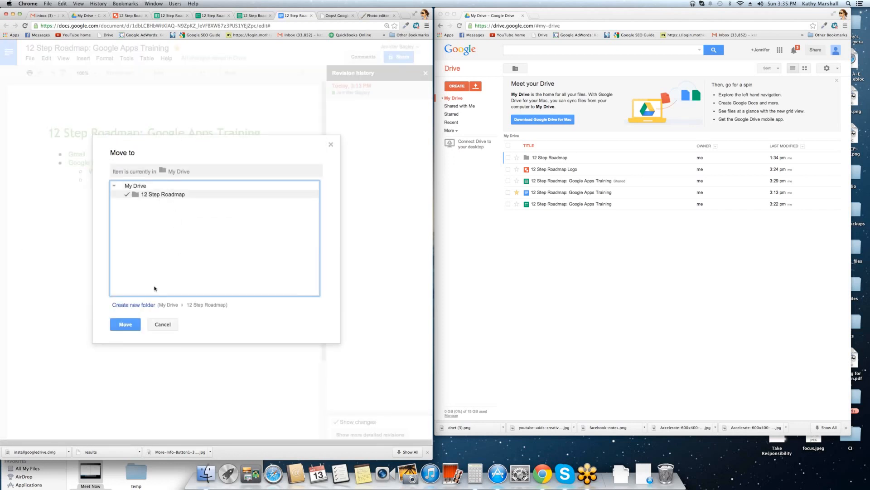
{"action": "left_click", "coordinate": [125, 325]}
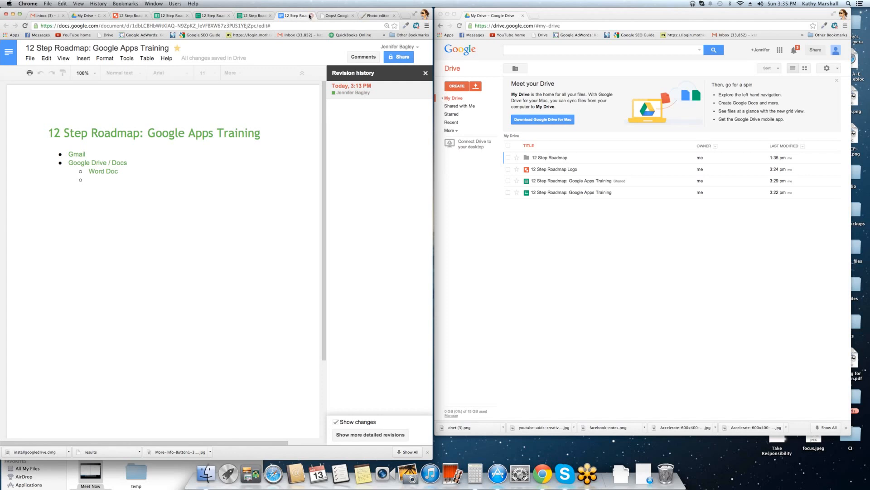
Share the document with the suggested collaborator, then close the responses spreadsheet tab.
{"action": "left_click", "coordinate": [397, 57]}
{"action": "type", "text": "ka"}
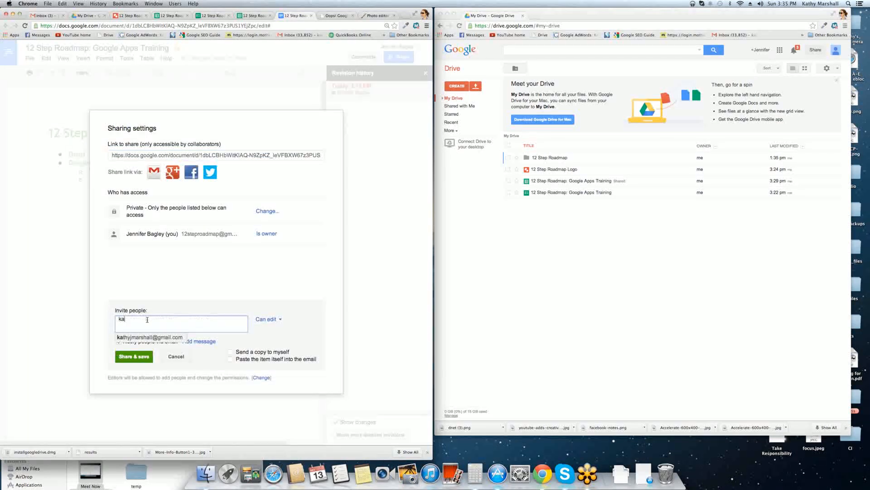
{"action": "key", "text": "Return"}
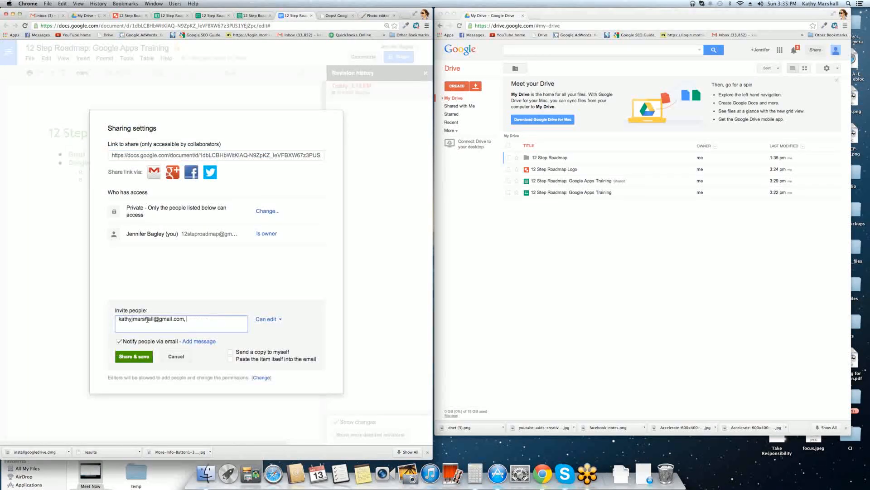
{"action": "left_click", "coordinate": [134, 356]}
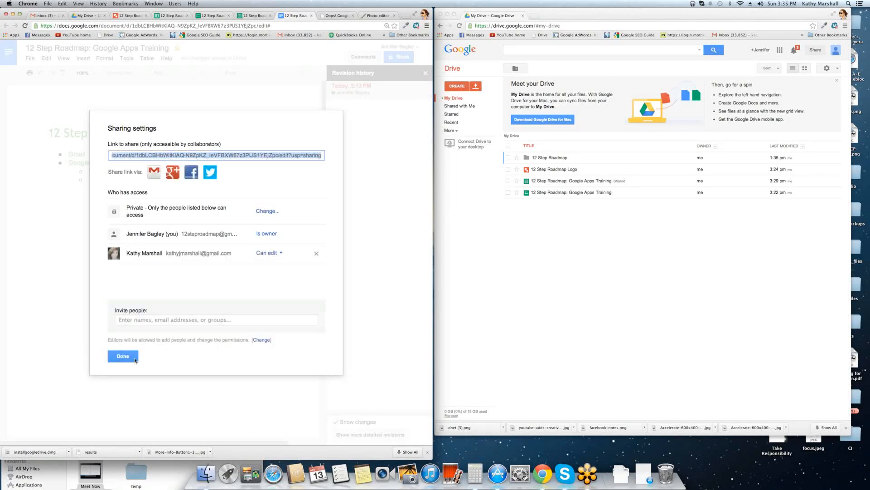
{"action": "left_click", "coordinate": [134, 357]}
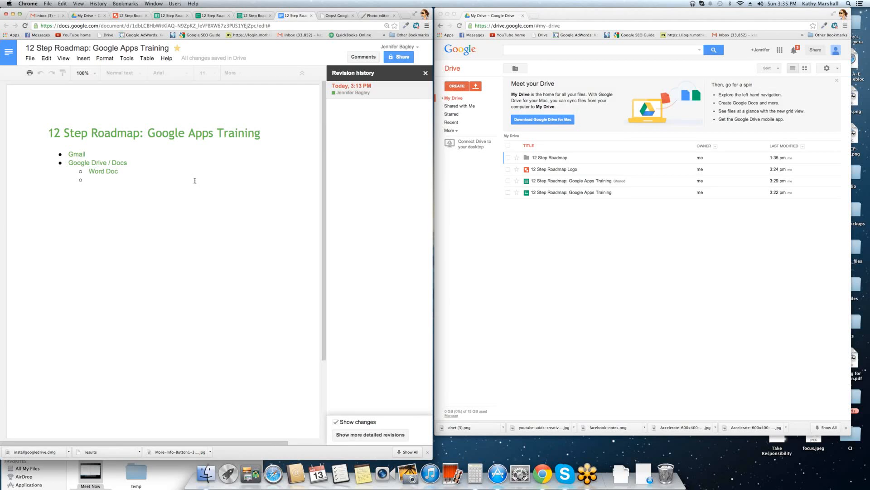
{"action": "left_click", "coordinate": [255, 16]}
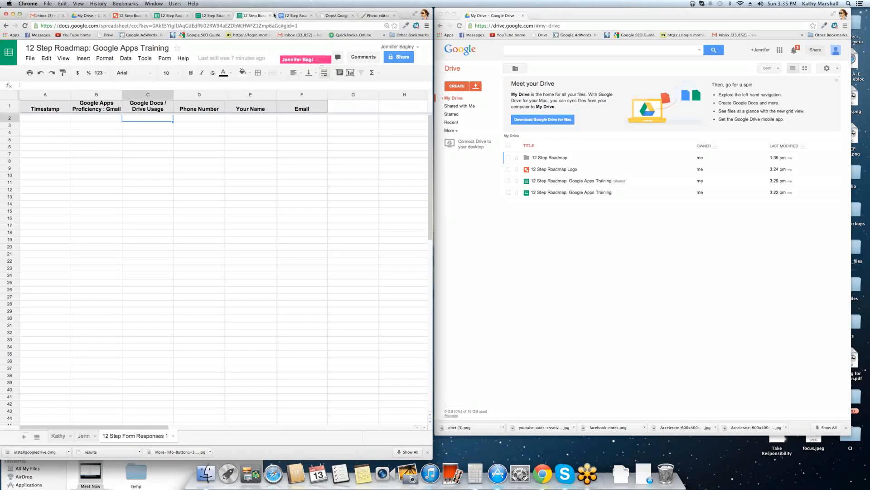
{"action": "left_click", "coordinate": [270, 15]}
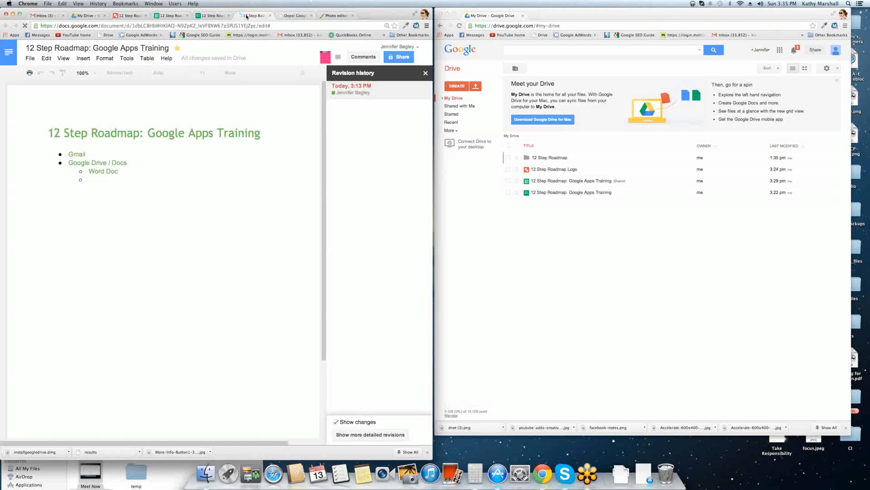
Append '- Here' to the Gmail bullet and open the collaborators' group chat.
{"action": "double_click", "coordinate": [95, 182]}
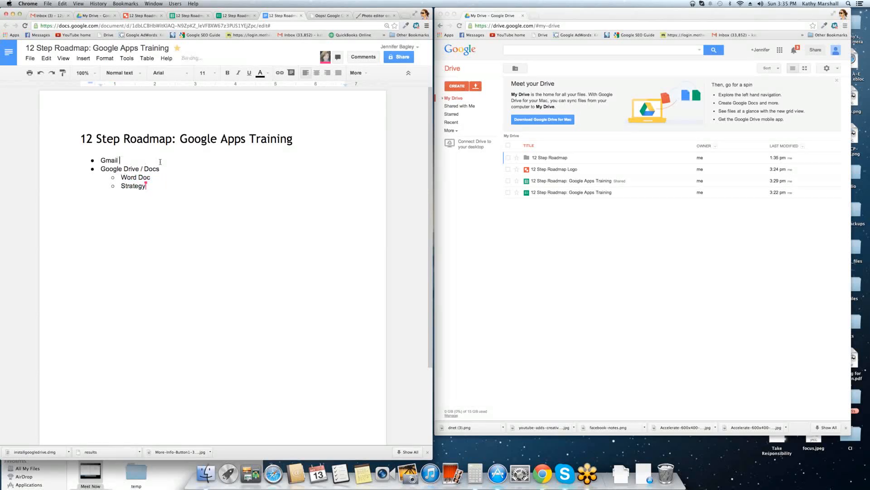
{"action": "type", "text": "- Here"}
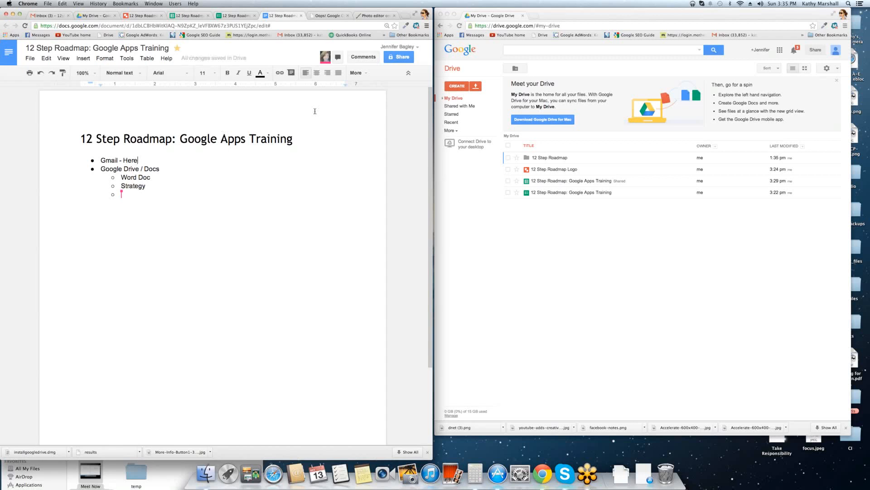
{"action": "left_click", "coordinate": [339, 58]}
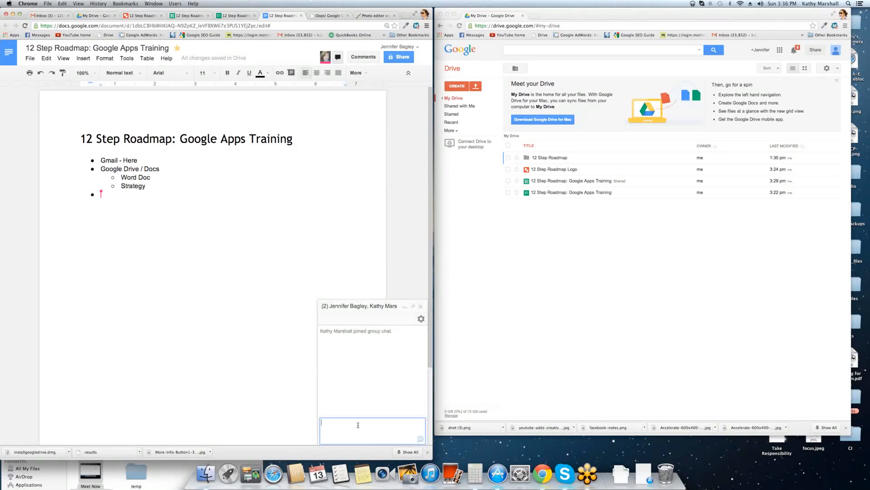
Add the comment 'Change this section' on the word Here.
{"action": "left_click", "coordinate": [356, 58]}
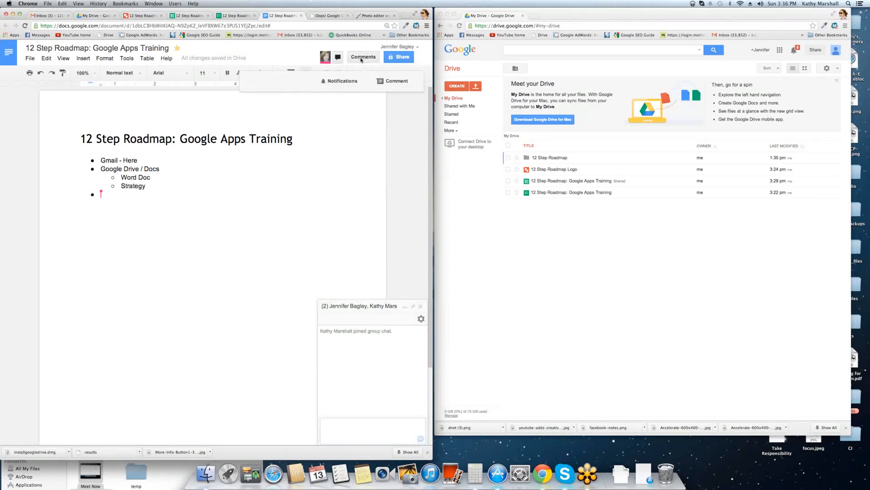
{"action": "left_click", "coordinate": [359, 82]}
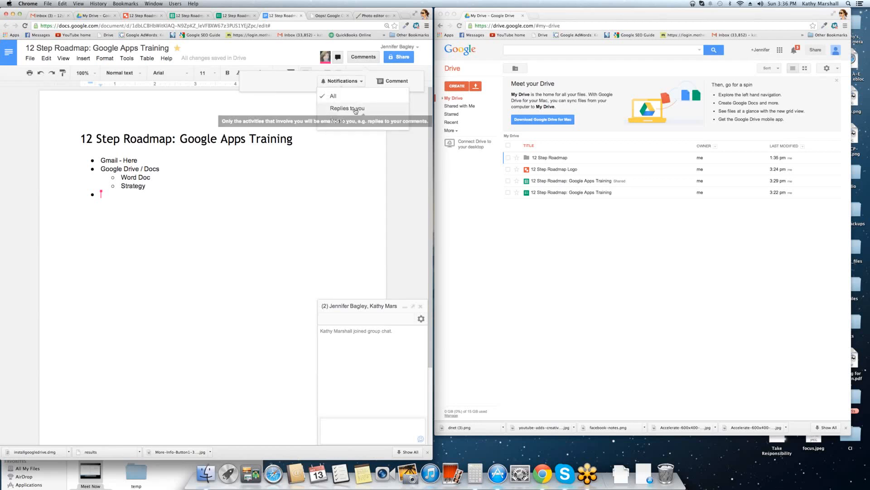
{"action": "left_click", "coordinate": [387, 128]}
{"action": "left_click", "coordinate": [398, 81]}
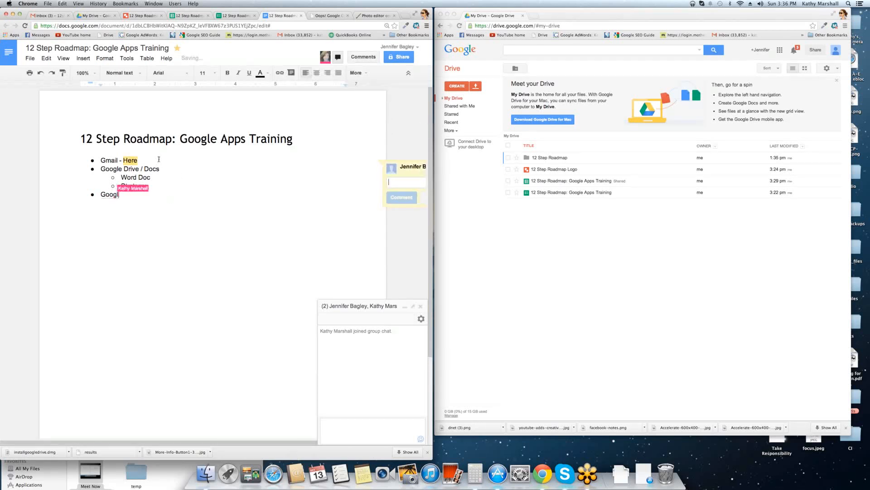
{"action": "left_click", "coordinate": [156, 163]}
{"action": "left_click", "coordinate": [363, 57]}
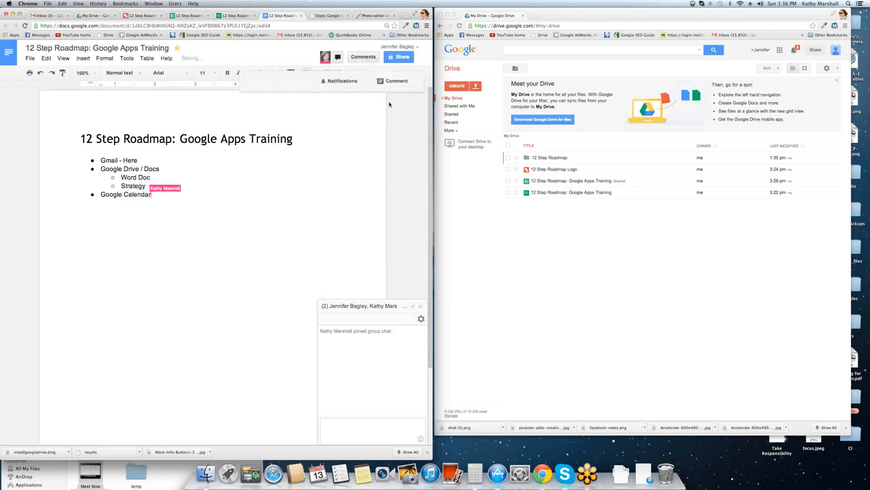
{"action": "left_click", "coordinate": [394, 81]}
{"action": "type", "text": "Chan"}
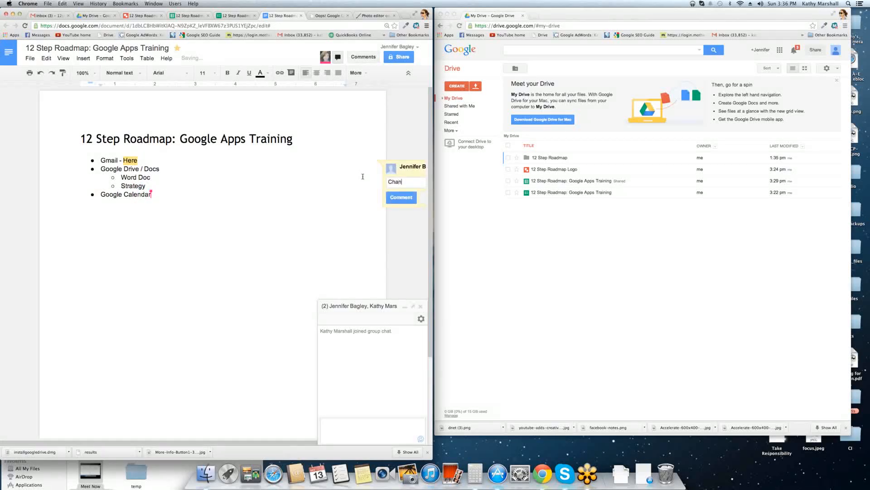
{"action": "type", "text": "ge this section"}
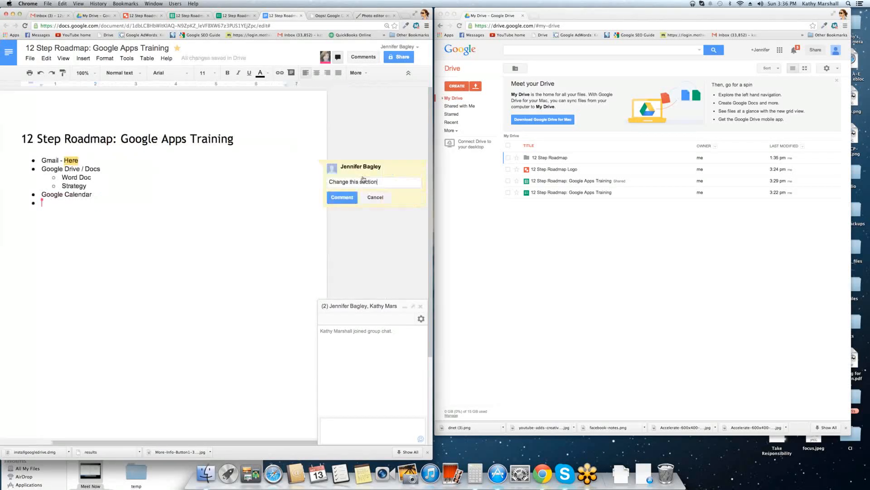
{"action": "left_click", "coordinate": [342, 197]}
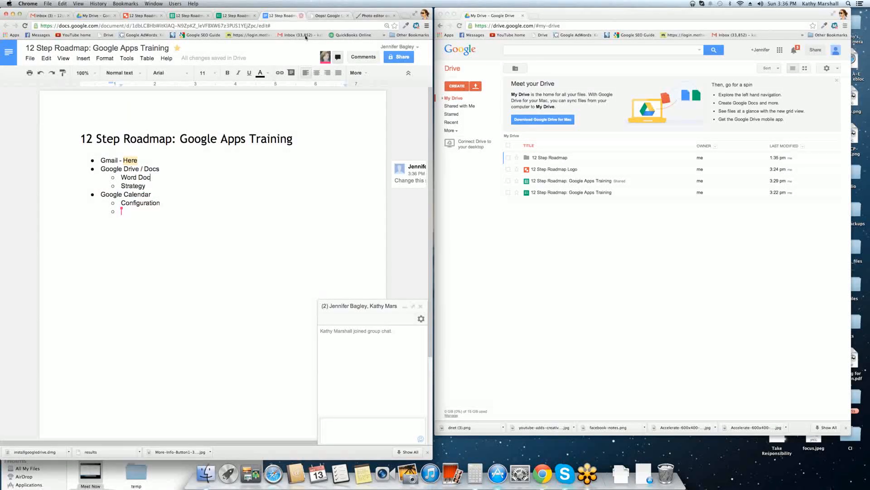
{"action": "left_click", "coordinate": [28, 58]}
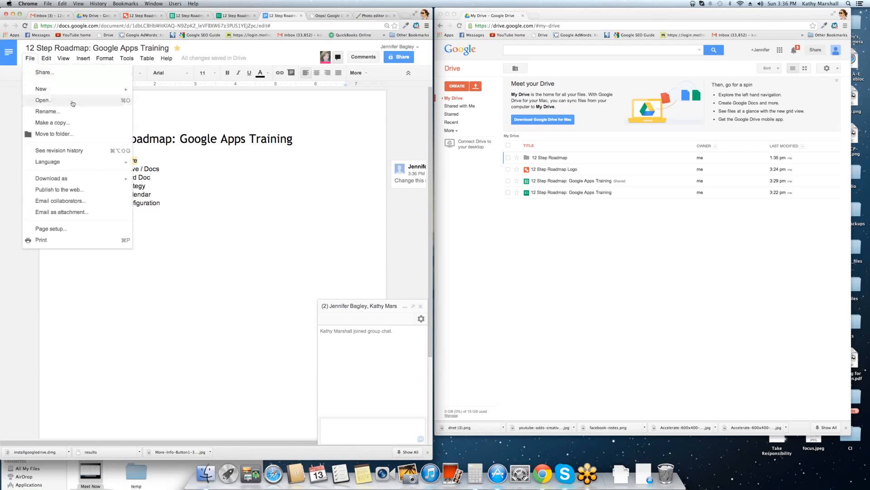
Restore the earlier 3:36 PM revision, then switch to the 12 Step Roadmap Logo drawing.
{"action": "left_click", "coordinate": [51, 151]}
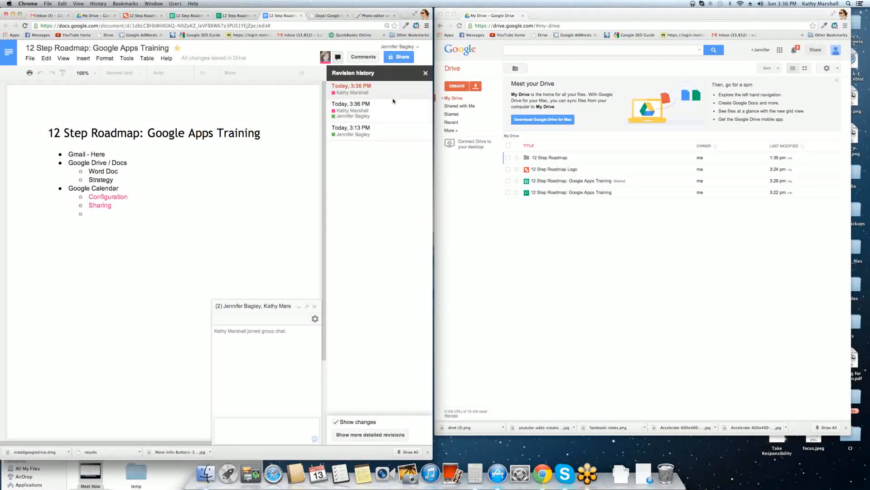
{"action": "left_click", "coordinate": [360, 111]}
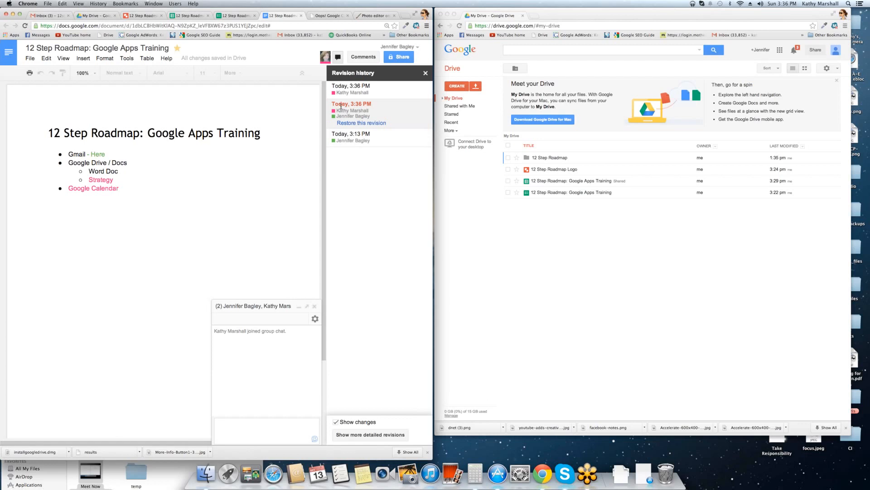
{"action": "left_click", "coordinate": [361, 123]}
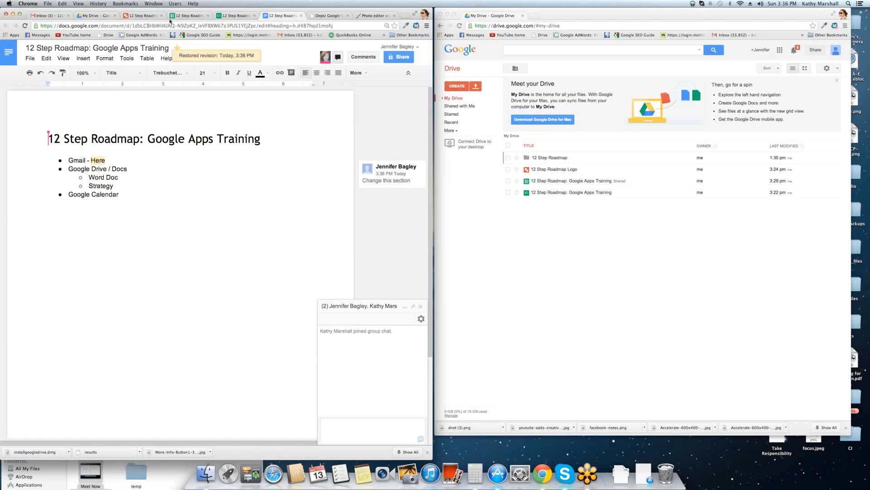
{"action": "left_click", "coordinate": [143, 16]}
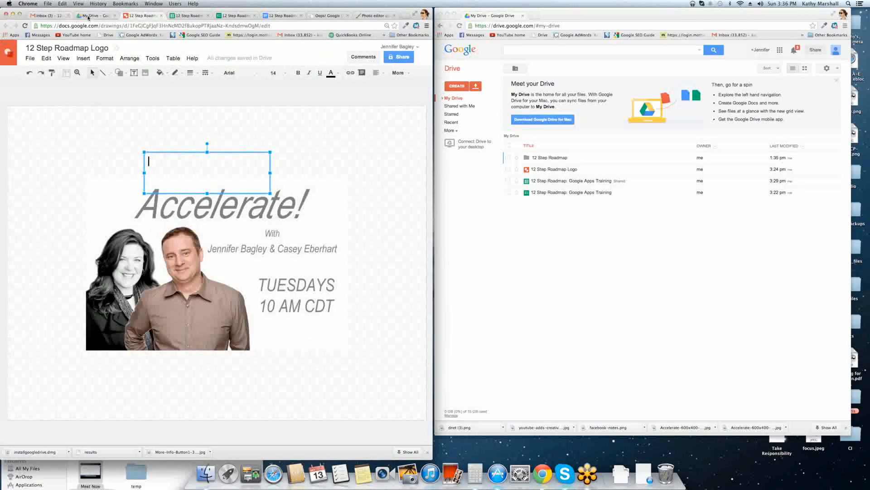
Switch to My Drive and display its files as grid thumbnails.
{"action": "left_click", "coordinate": [89, 17]}
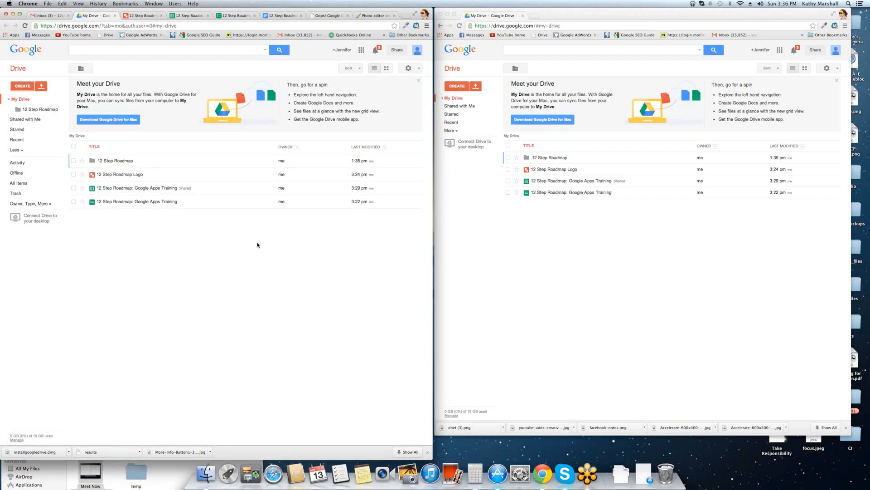
{"action": "left_click", "coordinate": [360, 68]}
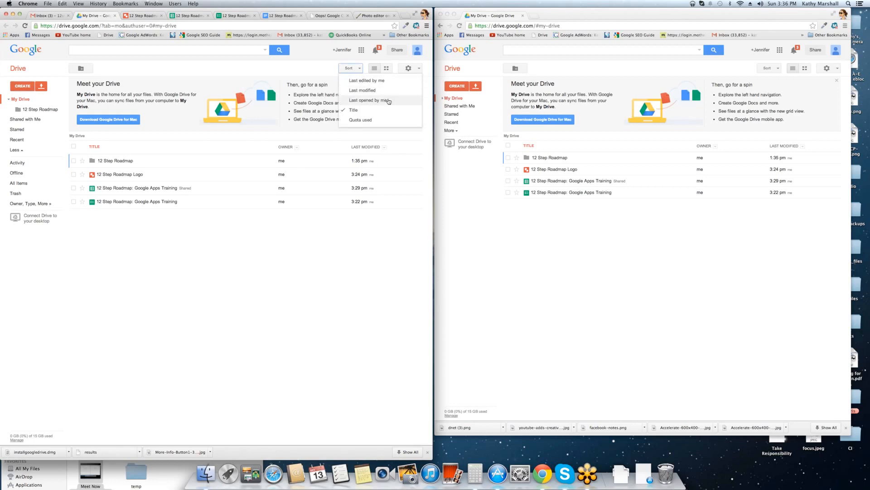
{"action": "left_click", "coordinate": [376, 68]}
{"action": "left_click", "coordinate": [386, 69]}
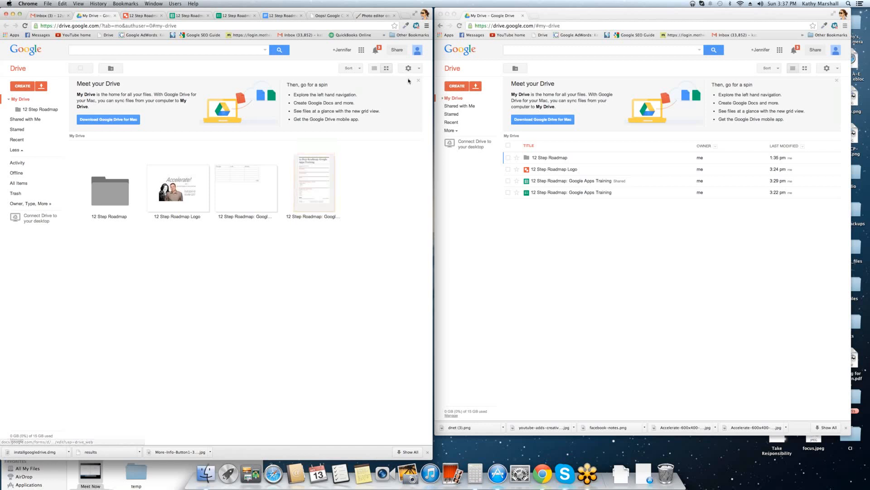
{"action": "left_click", "coordinate": [419, 68]}
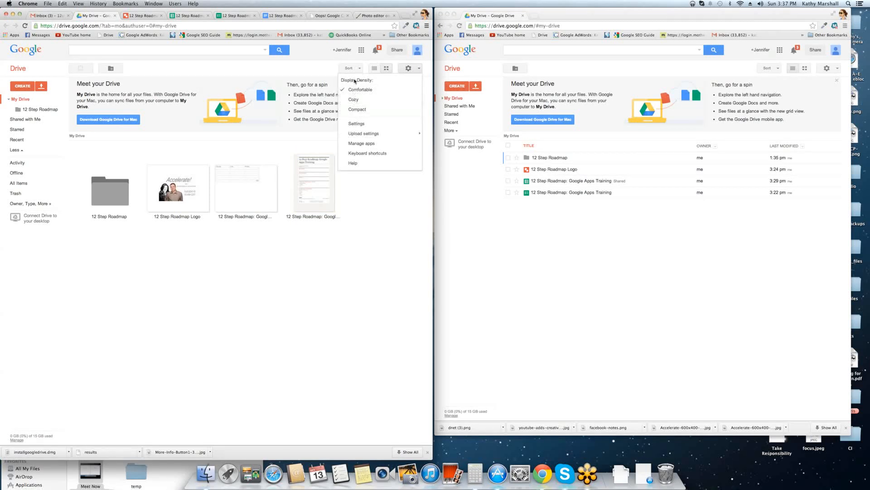
{"action": "mouse_move", "coordinate": [410, 134]}
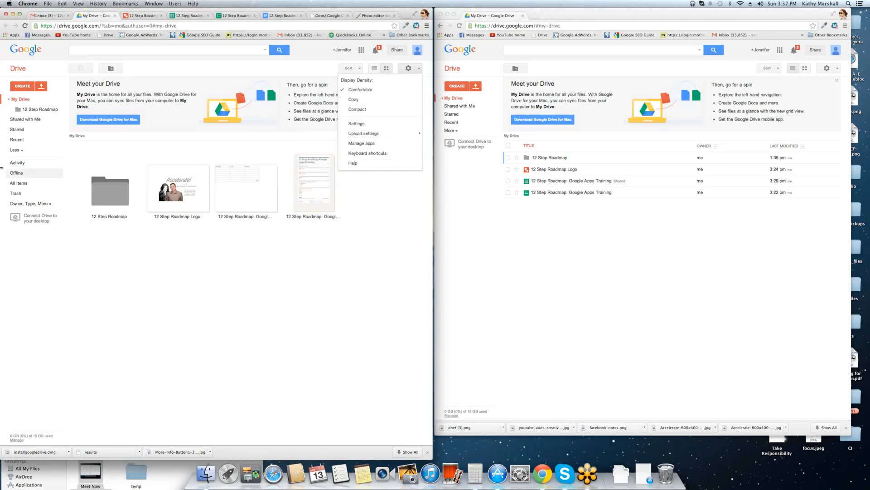
{"action": "left_click", "coordinate": [306, 325]}
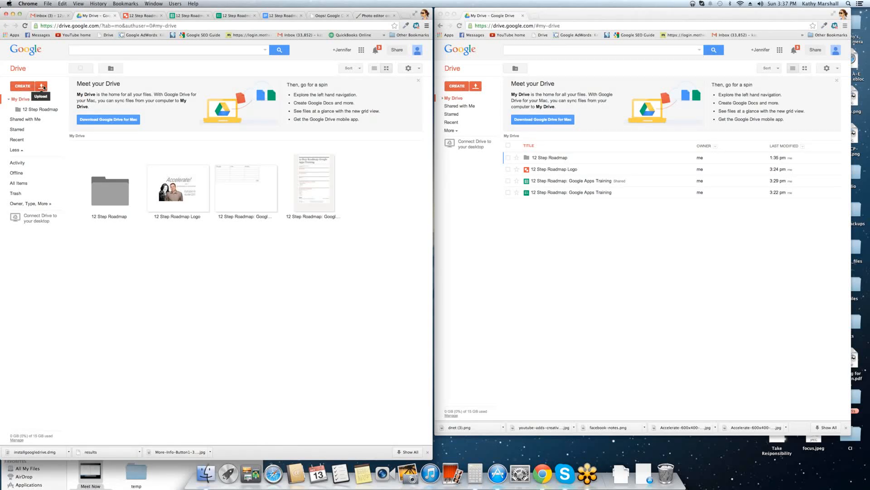
Upload google-is-god (1).jpg from Downloads and return My Drive to list view.
{"action": "left_click", "coordinate": [42, 87]}
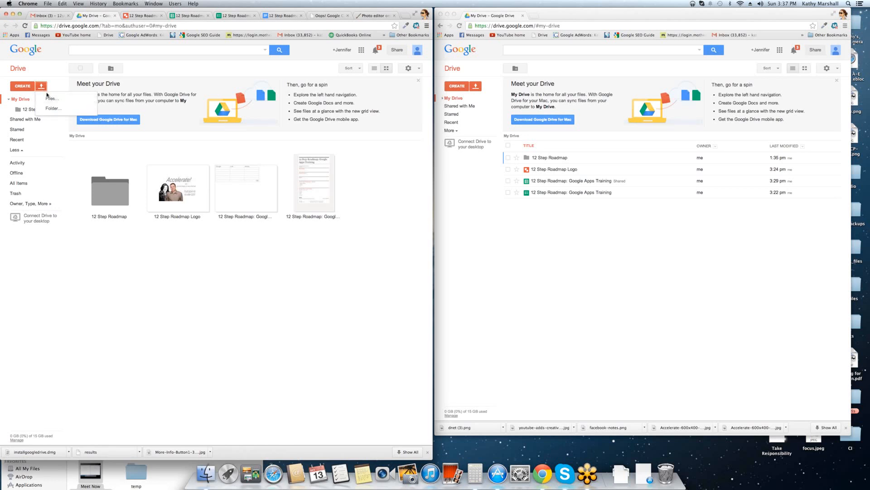
{"action": "left_click", "coordinate": [53, 100]}
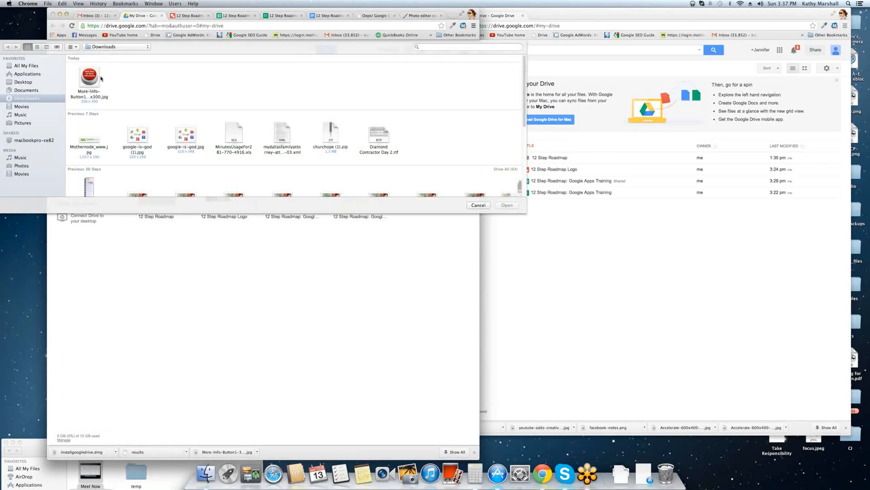
{"action": "double_click", "coordinate": [139, 136]}
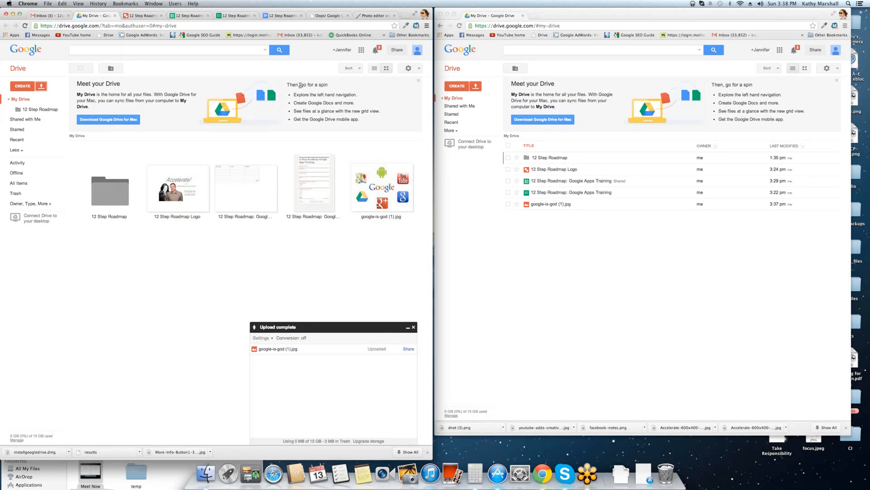
{"action": "left_click_drag", "start_coordinate": [283, 86], "coordinate": [366, 125]}
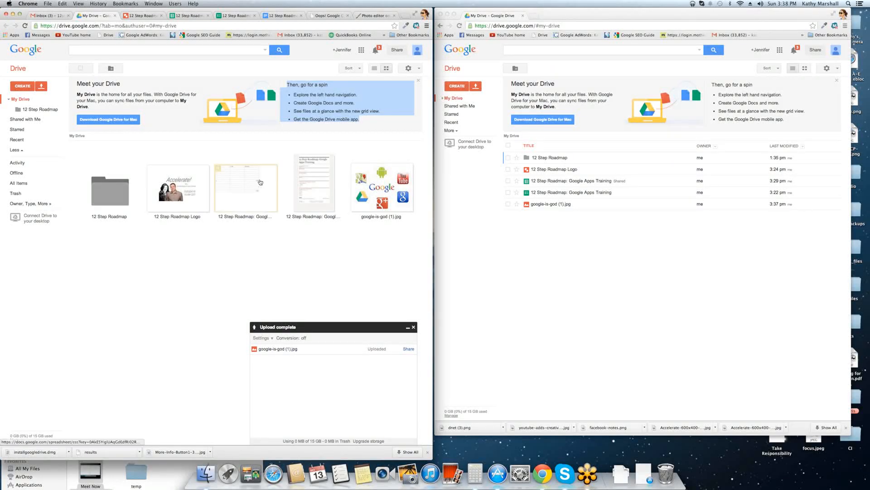
{"action": "left_click", "coordinate": [374, 69]}
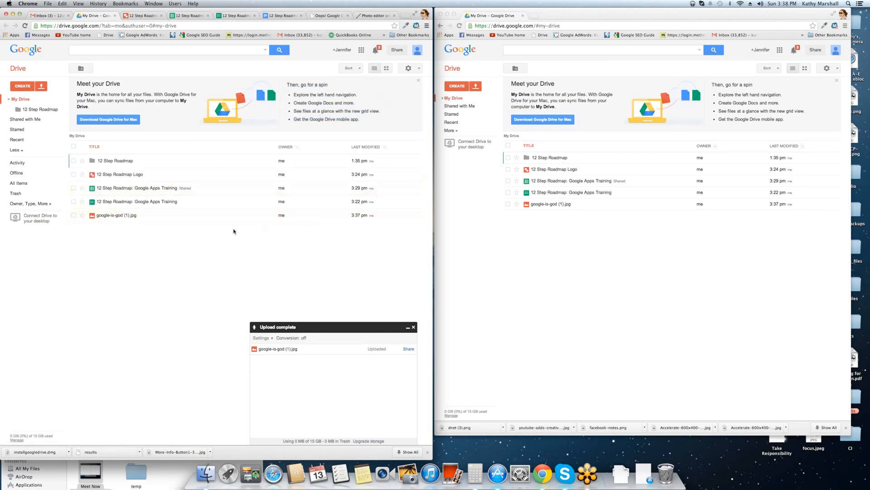